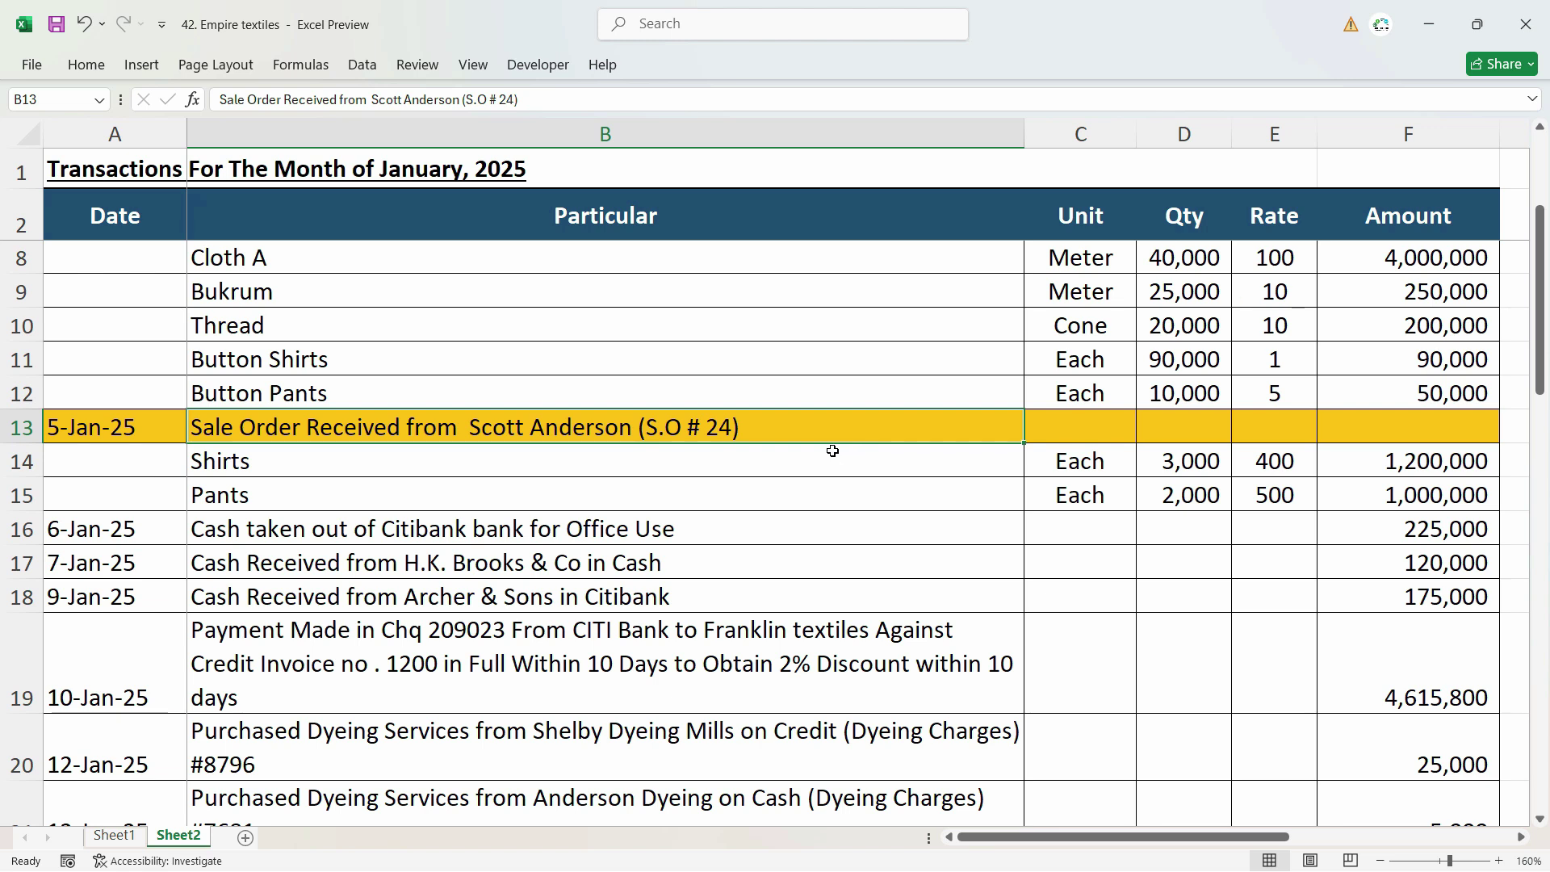
Examine the Shirts and Pants lines of the 5-Jan-25 sale order on Sheet2, and glance at the opening balances on Sheet1
left_click(286, 468)
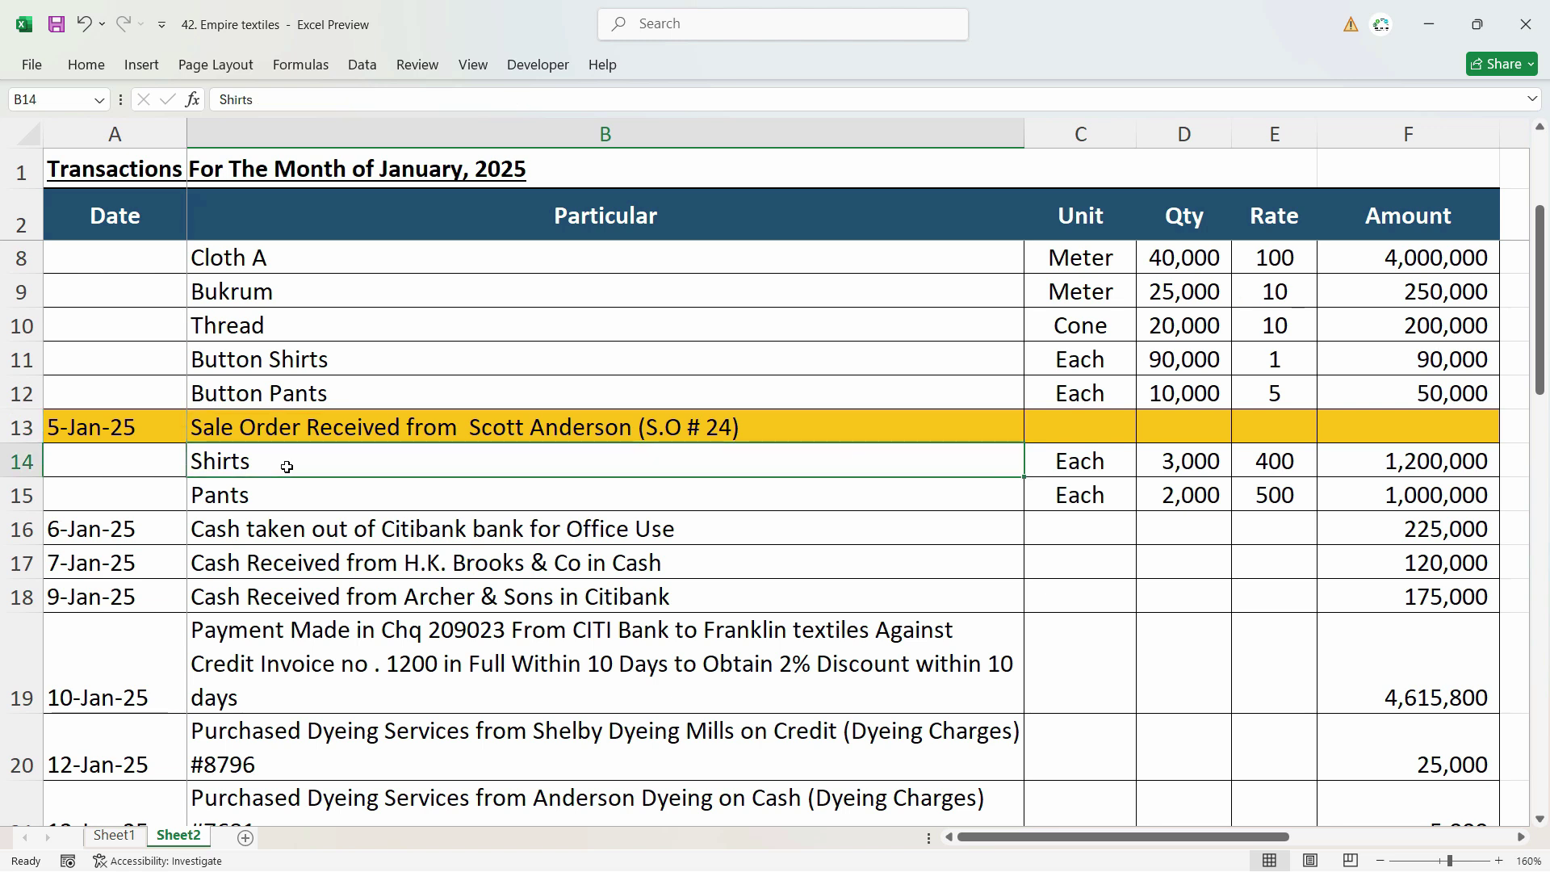
left_click(260, 493)
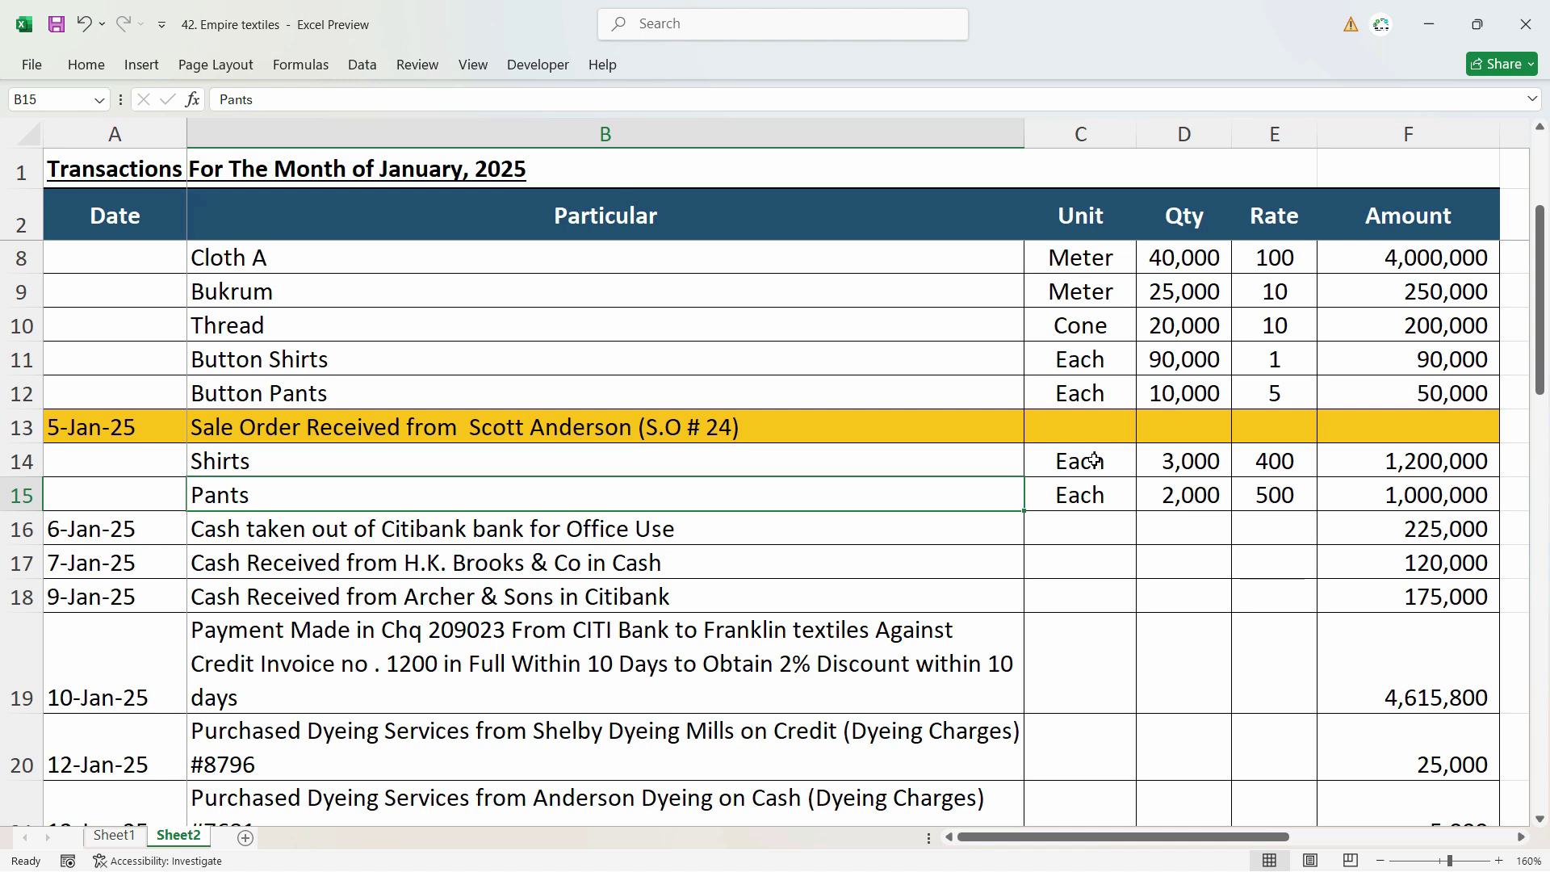
left_click(115, 837)
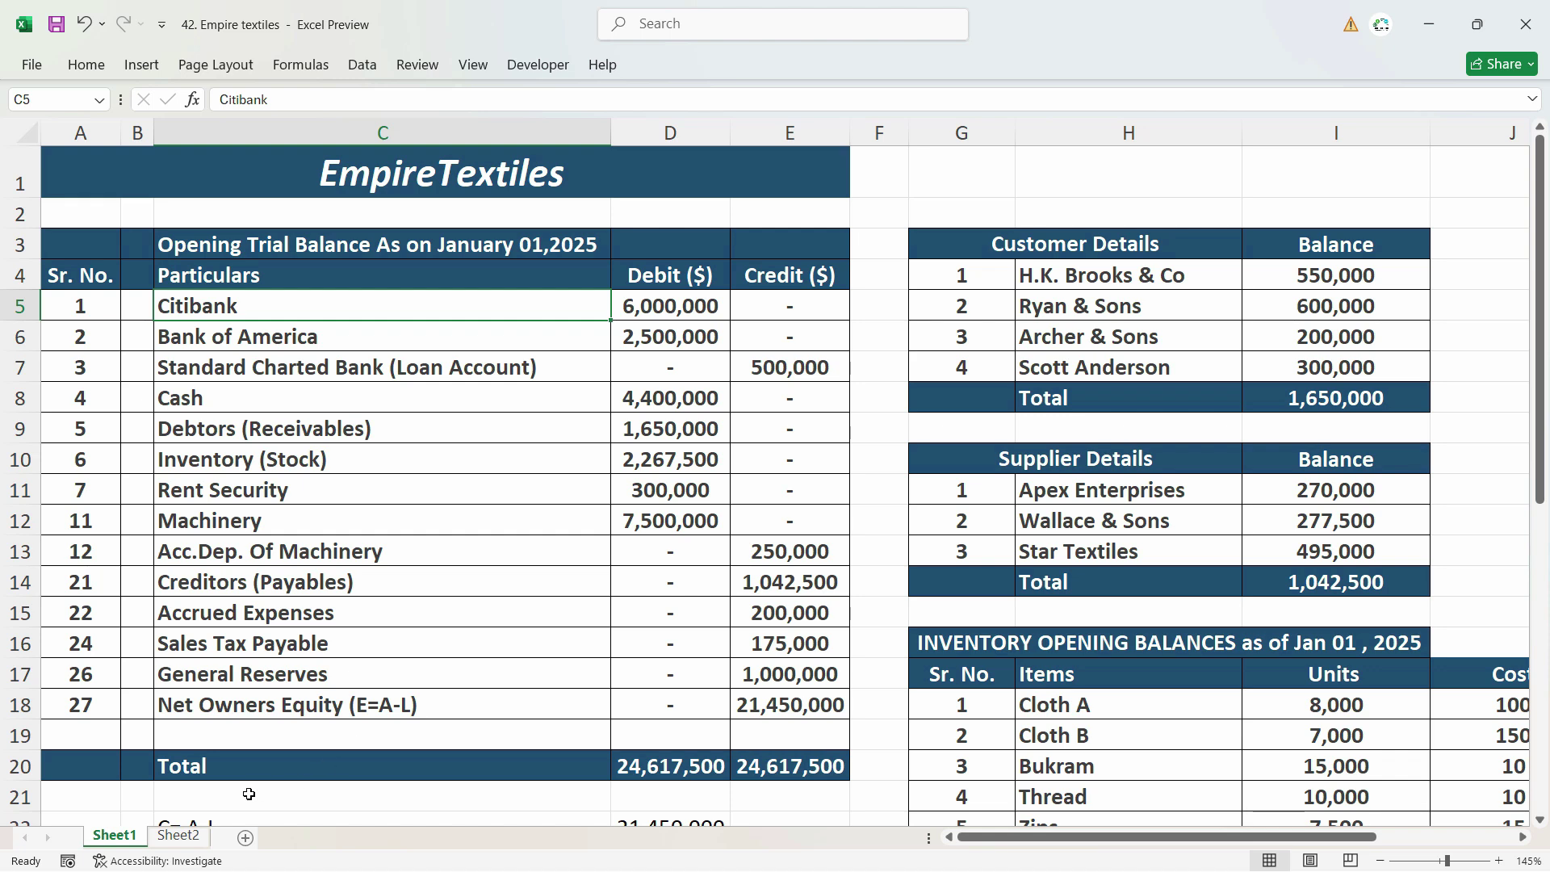
left_click(178, 836)
scroll(373, 600, "up", 1)
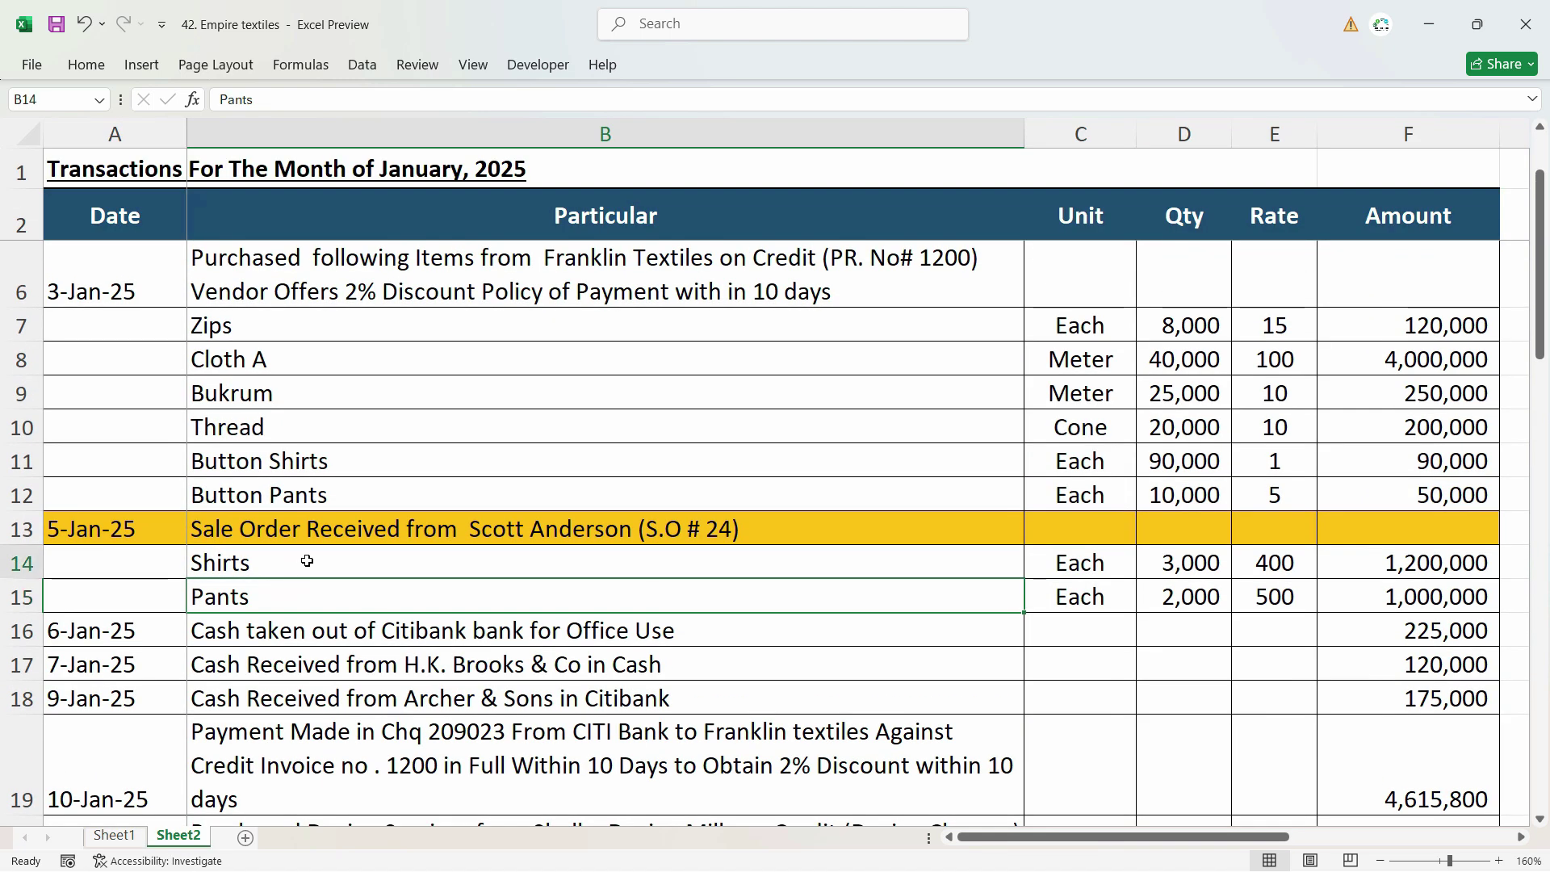
left_click(242, 587)
left_click_drag(242, 587, 234, 568)
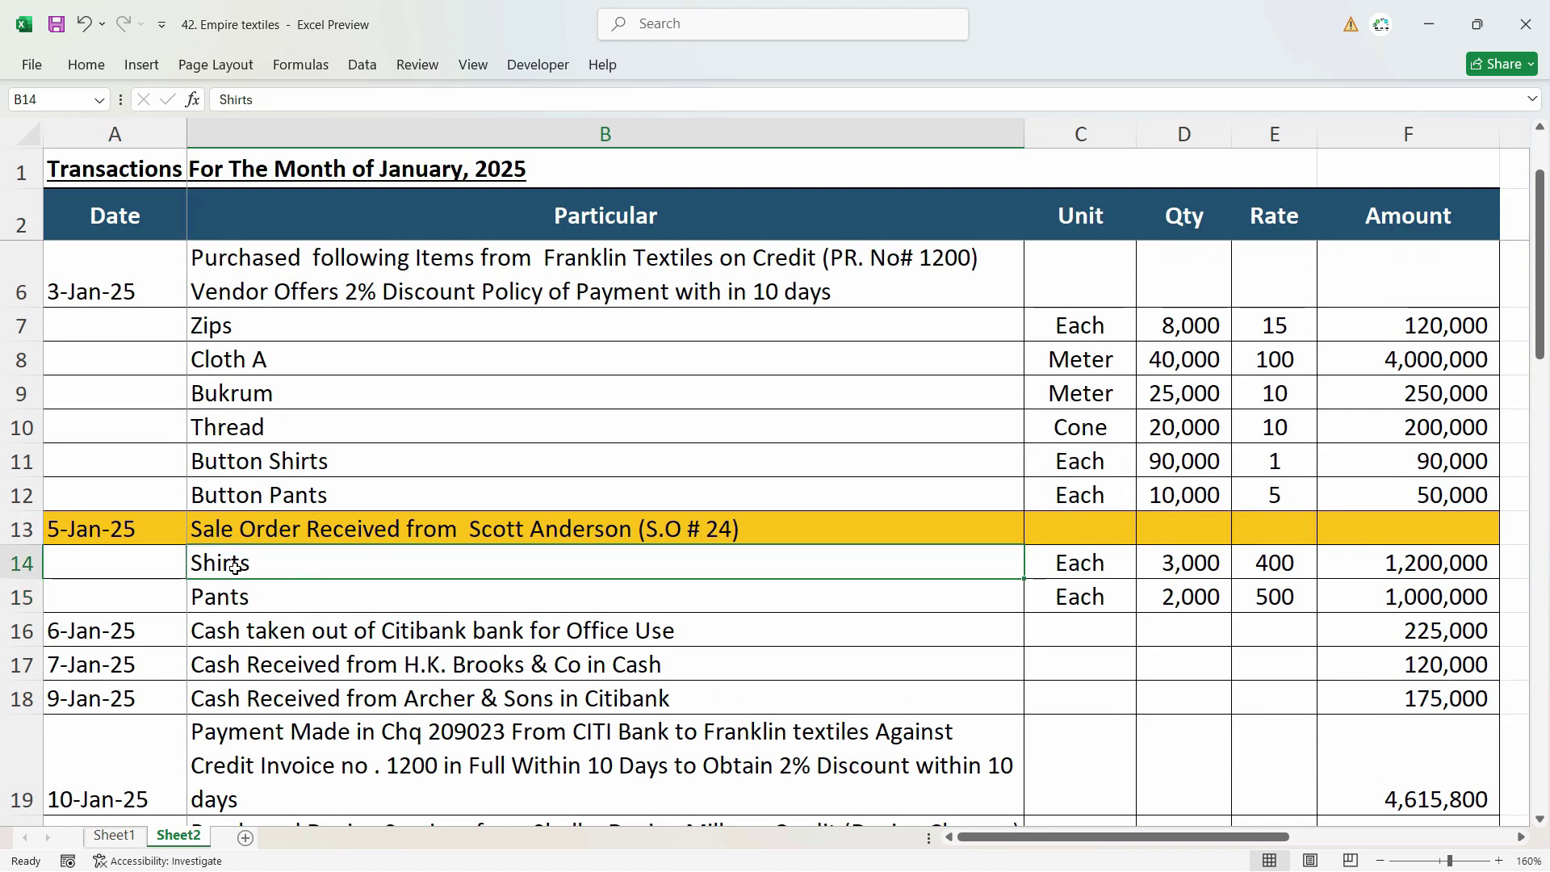
left_click(535, 533)
left_click_drag(501, 545, 474, 571)
left_click(267, 589)
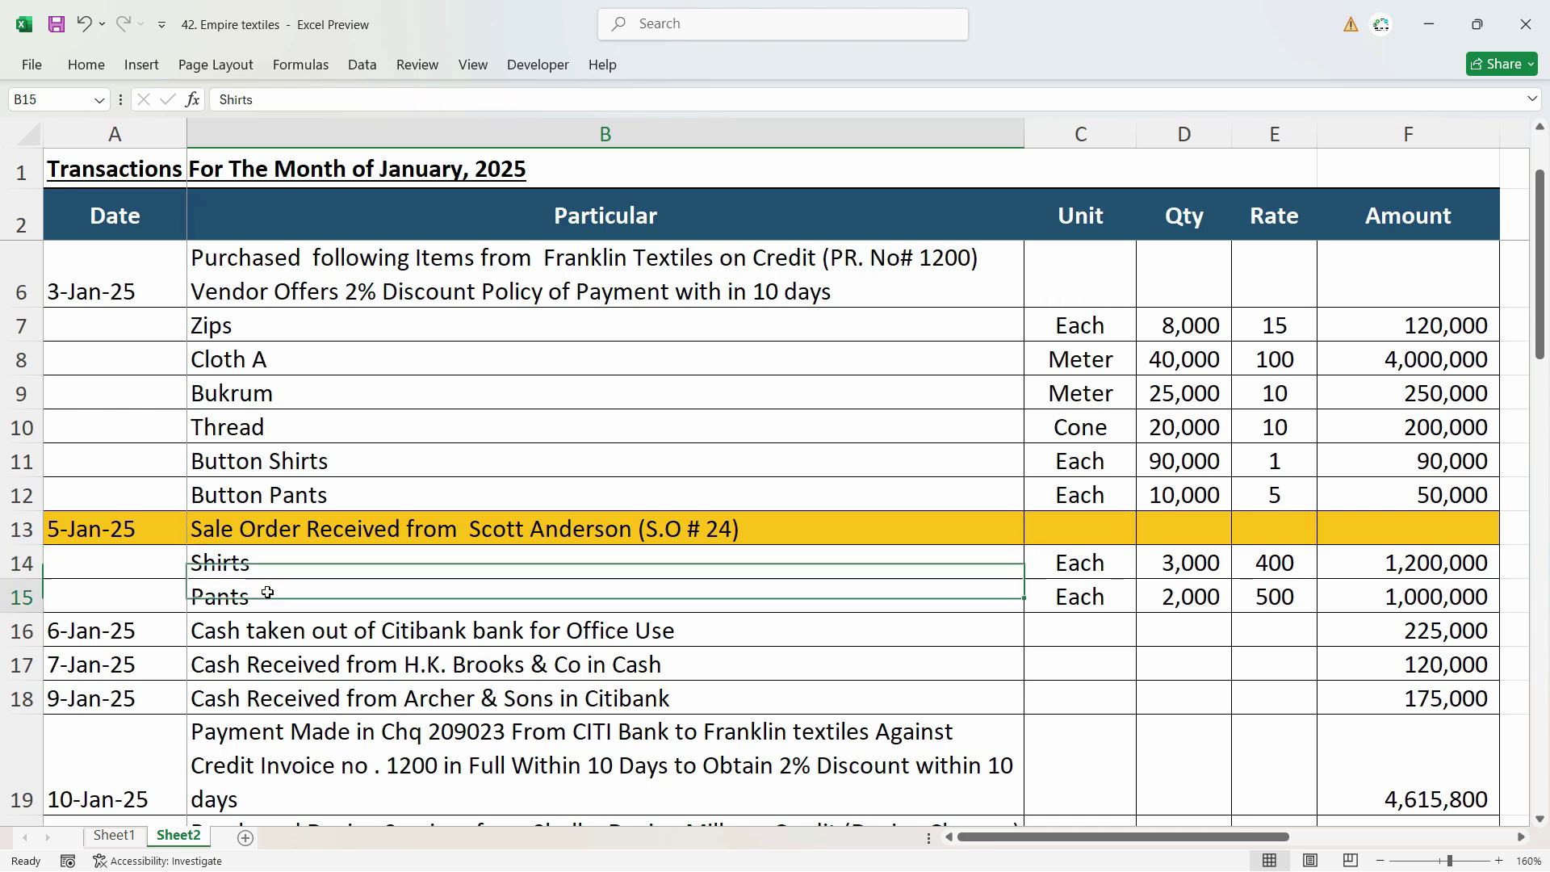
left_click_drag(266, 588, 262, 567)
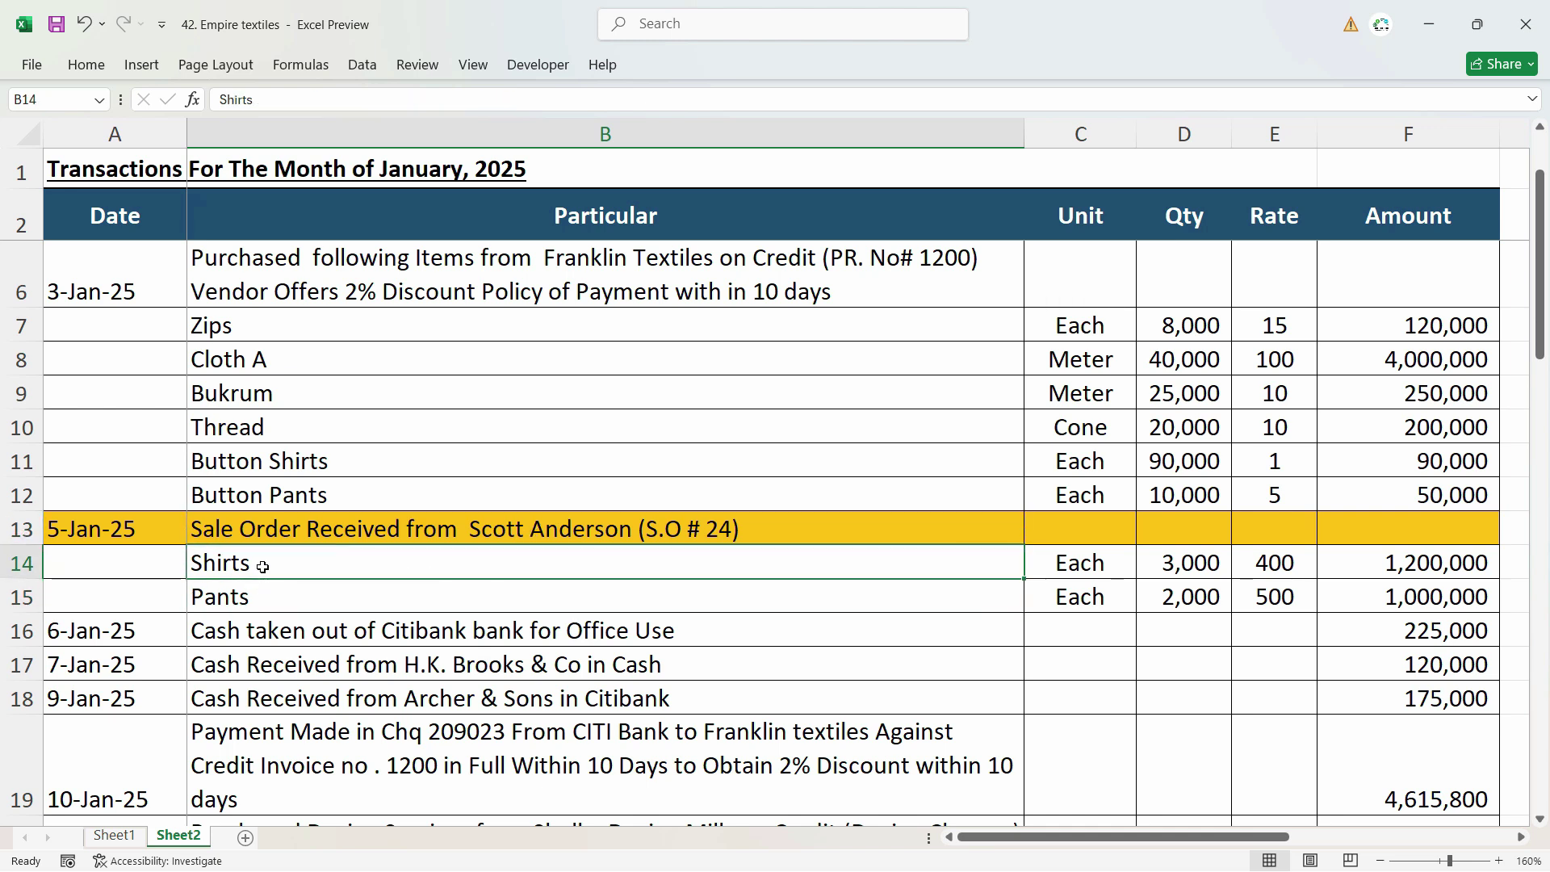
left_click(151, 566)
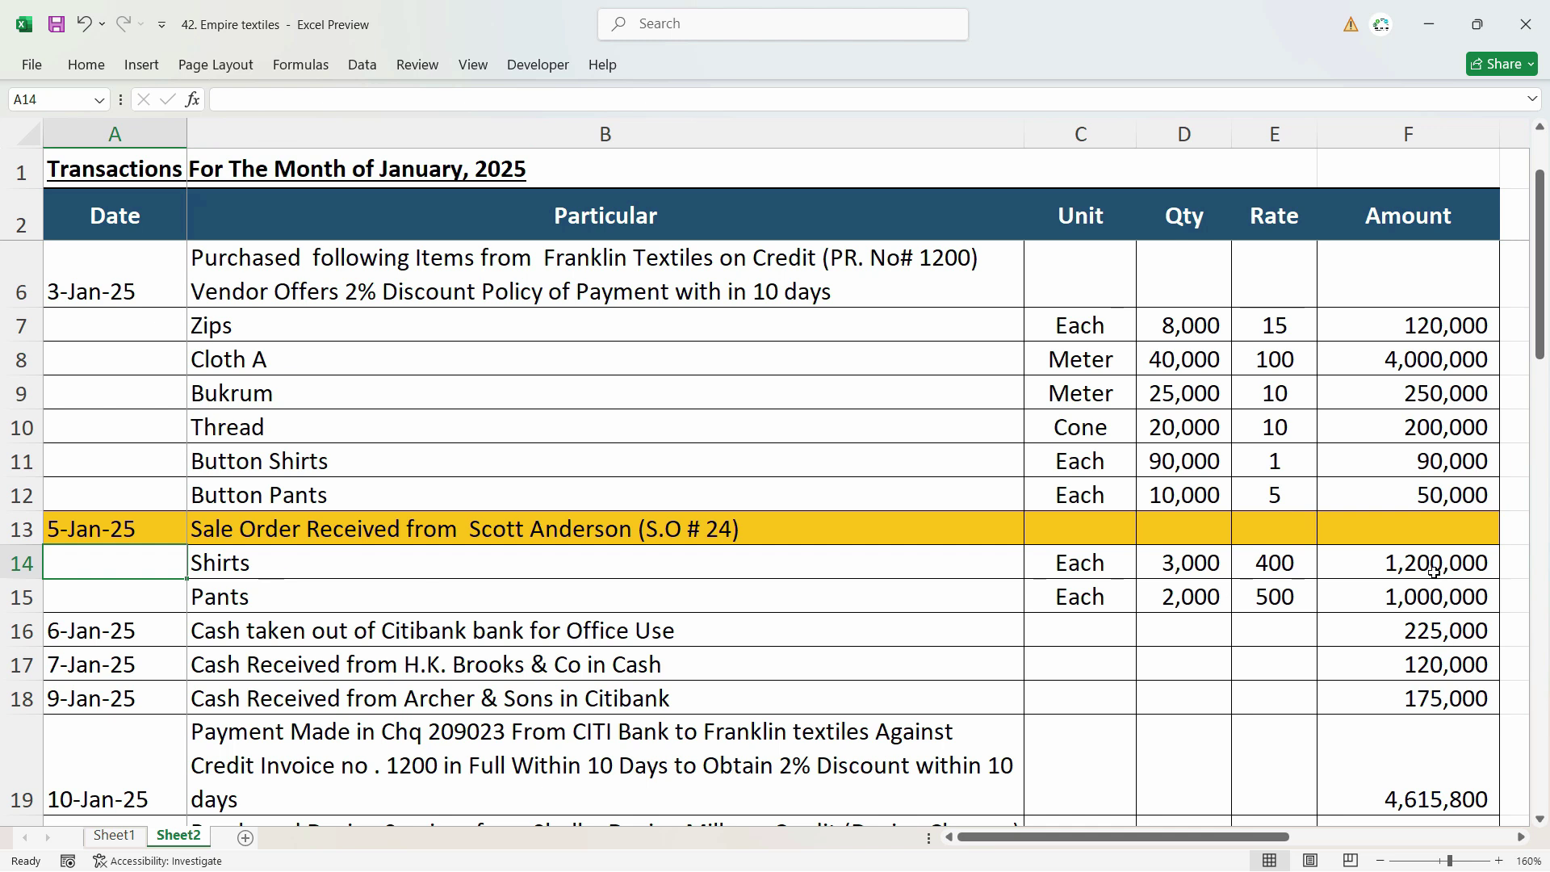
left_click(1091, 566)
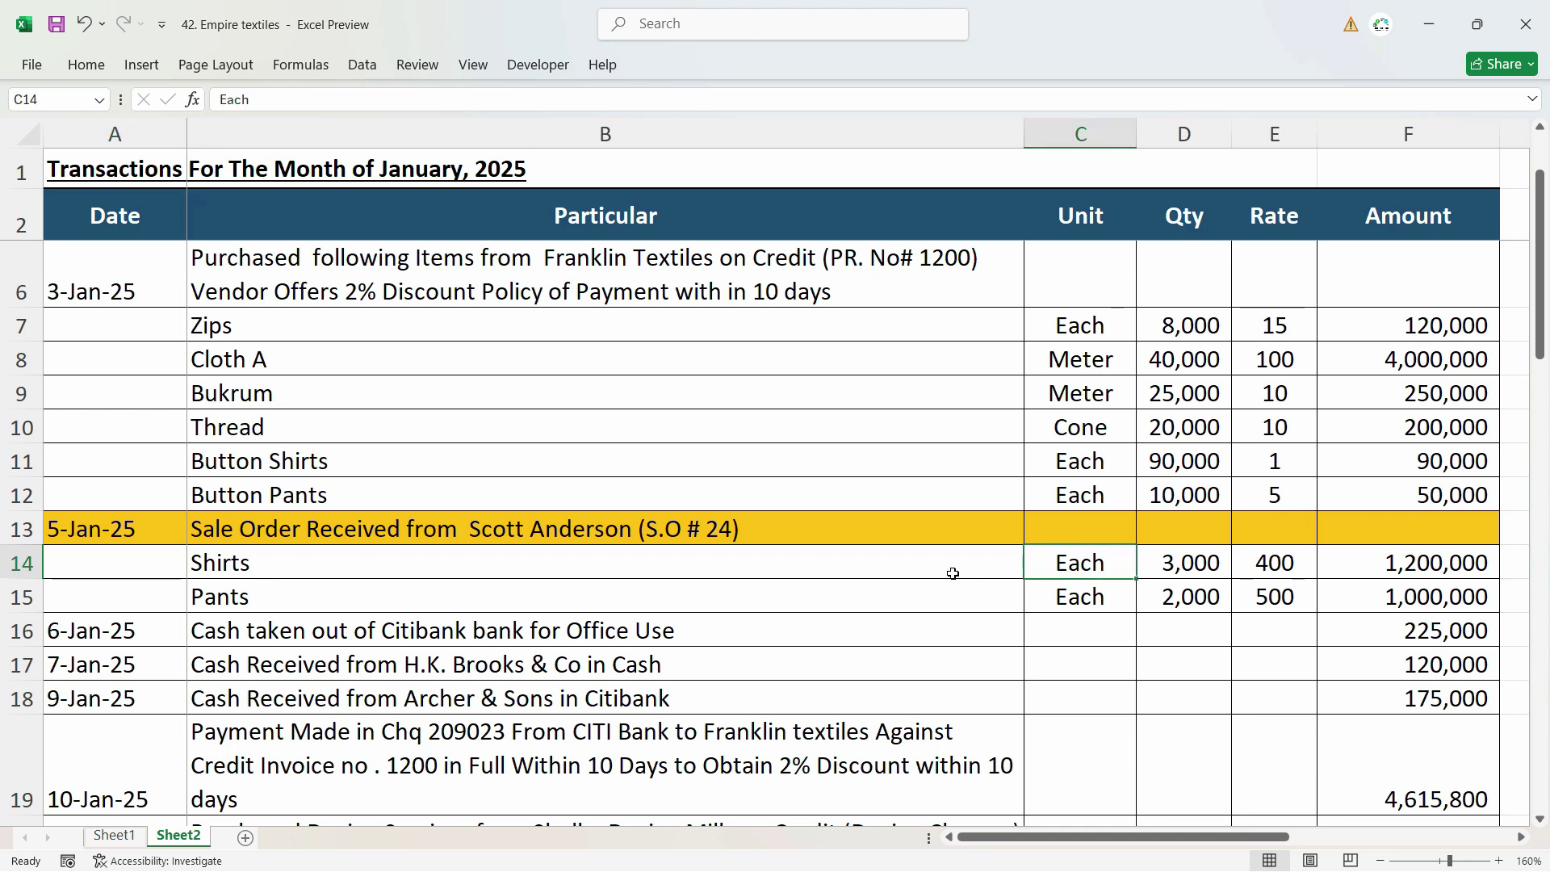
left_click(590, 564)
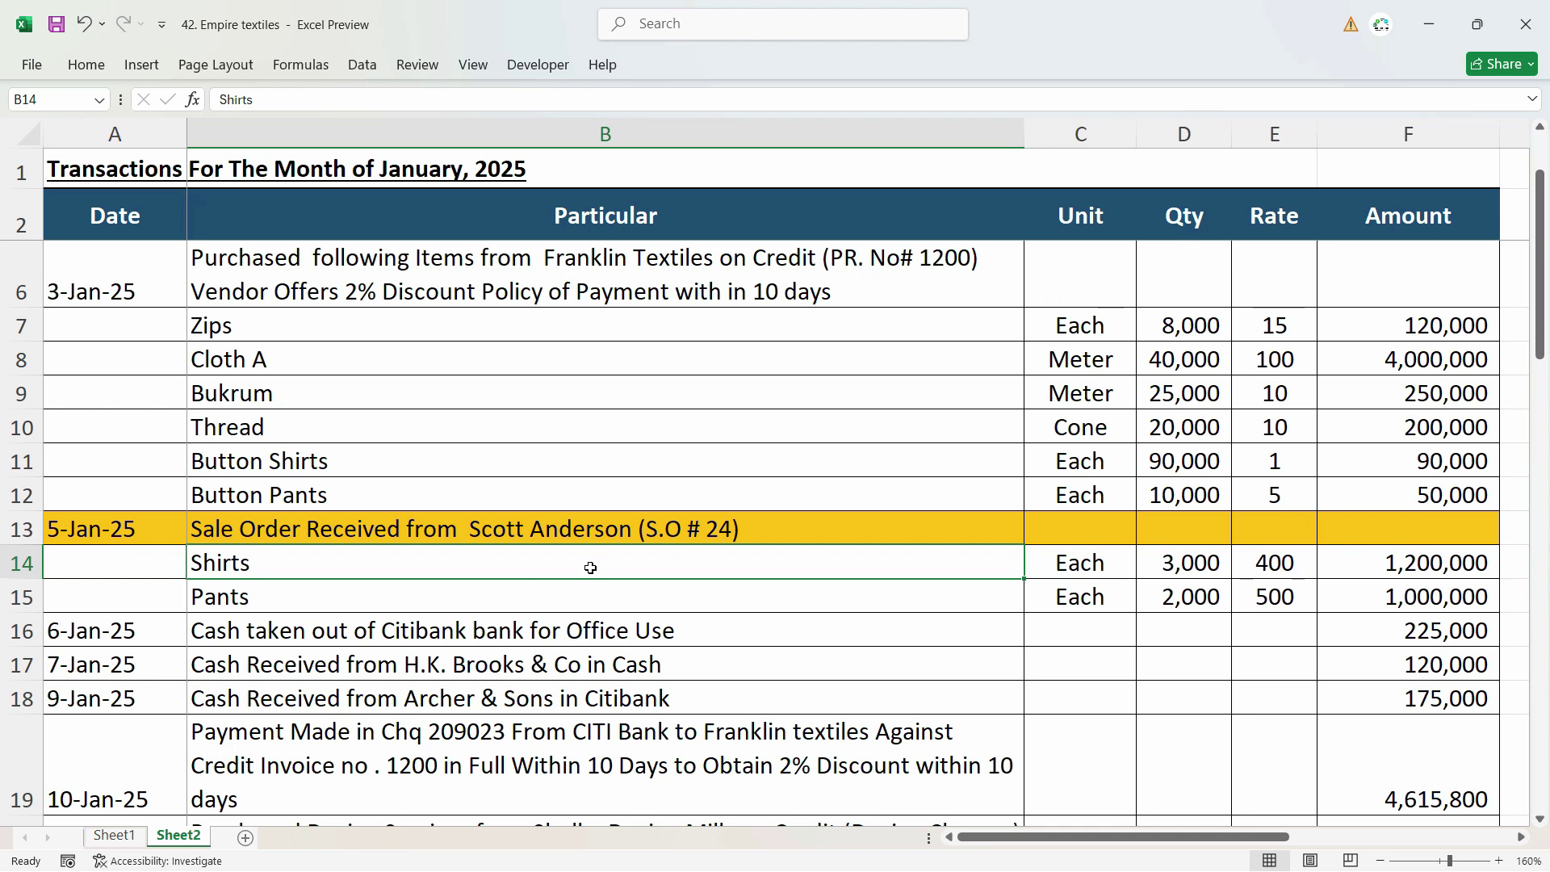
left_click(590, 598)
left_click(595, 565)
left_click(590, 598)
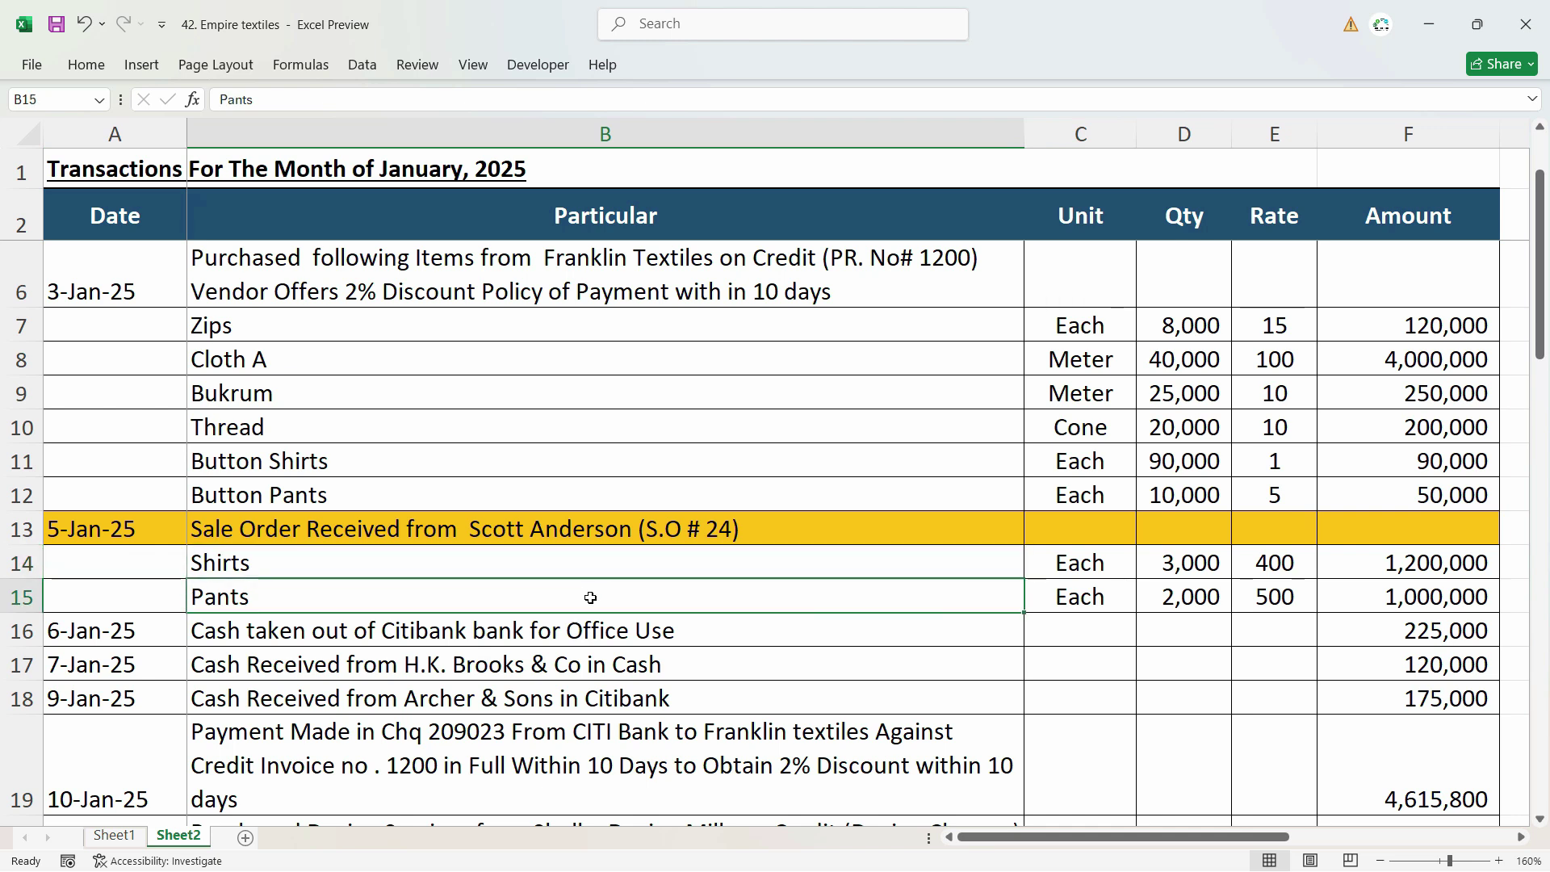
left_click(590, 572)
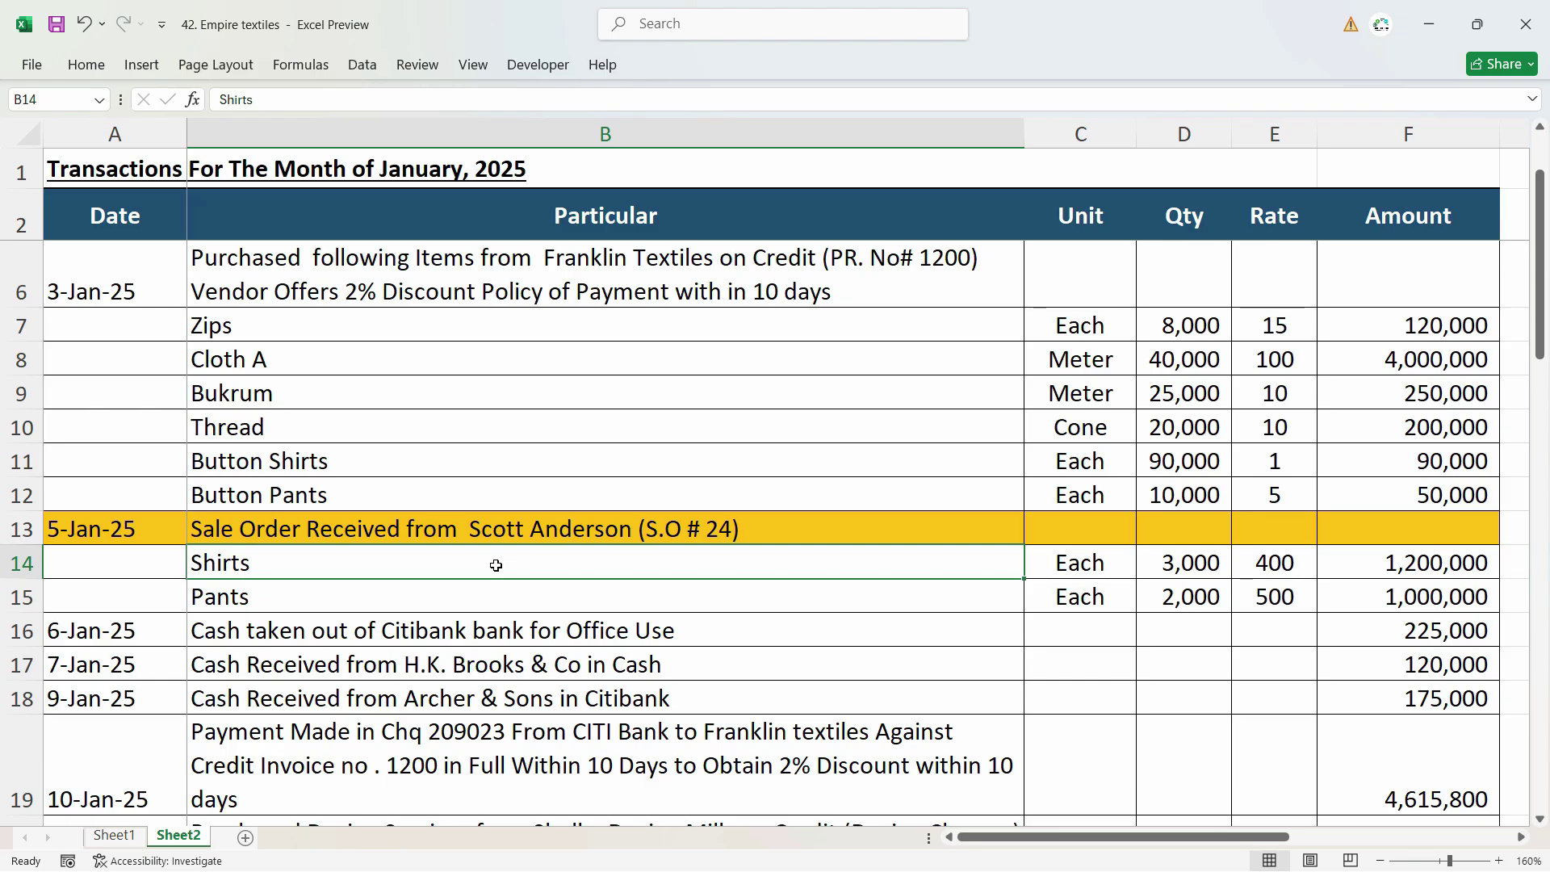
Switch to TallyPrime, open voucher creation and check which sales voucher variants are available
key("alt+Tab")
key("alt+Tab")
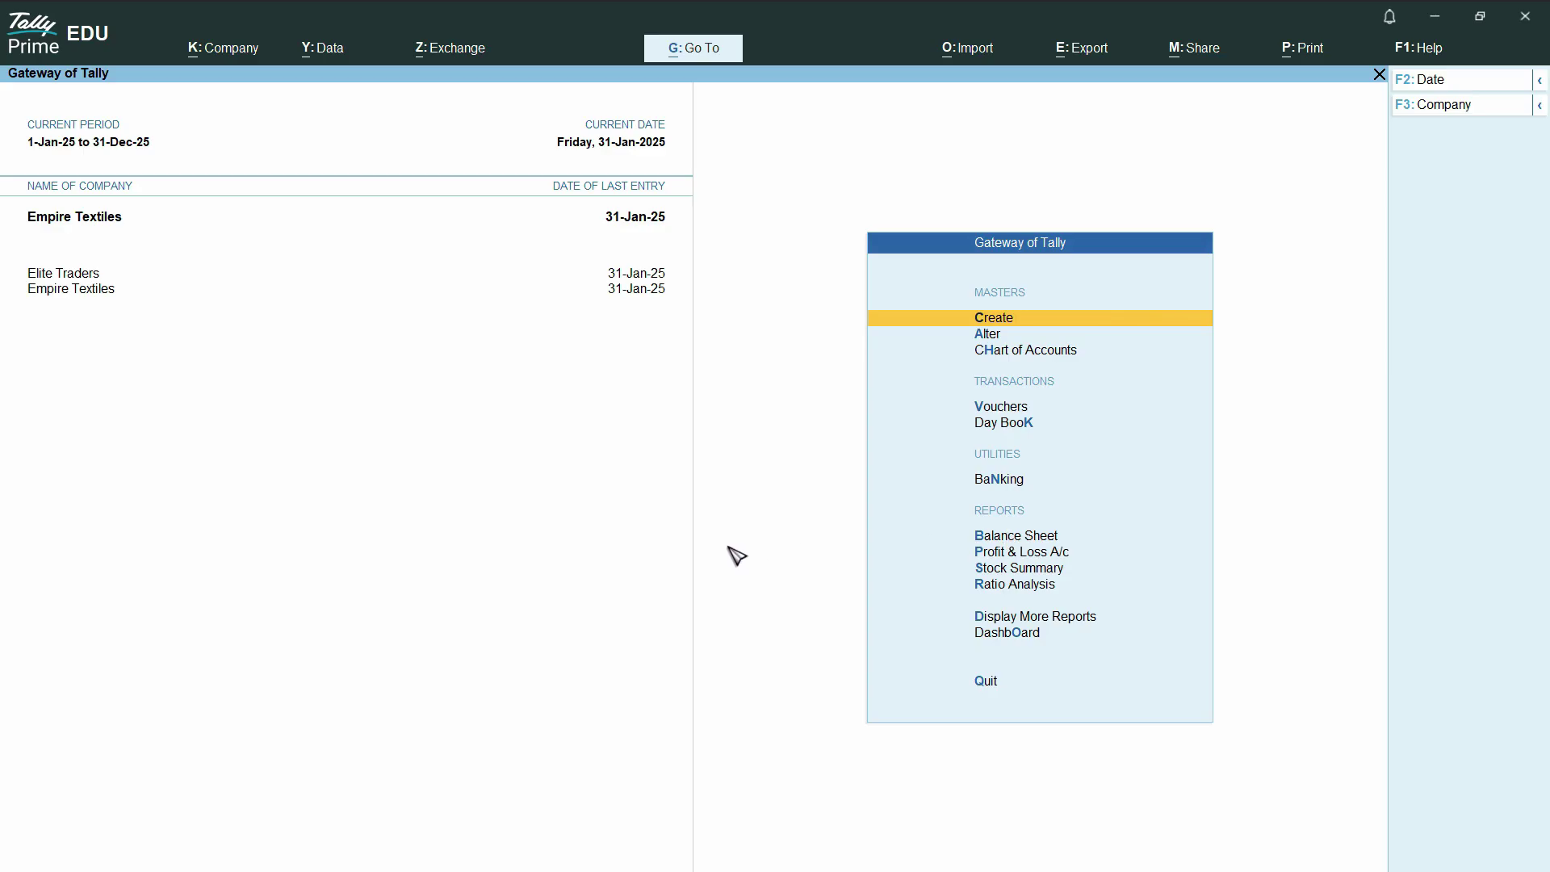
left_click(1003, 414)
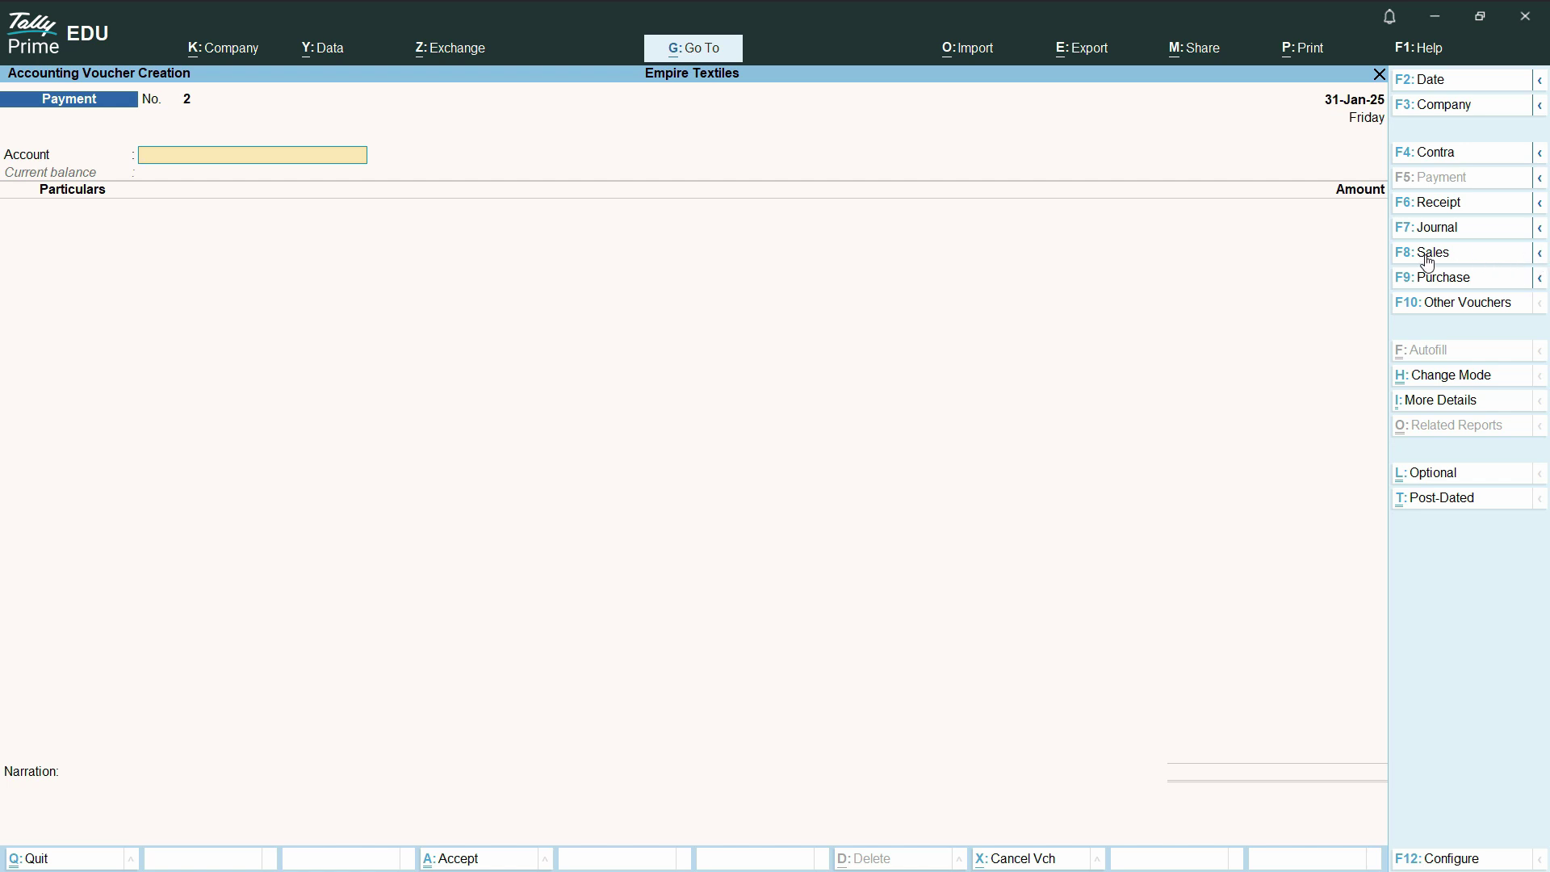
left_click(1542, 253)
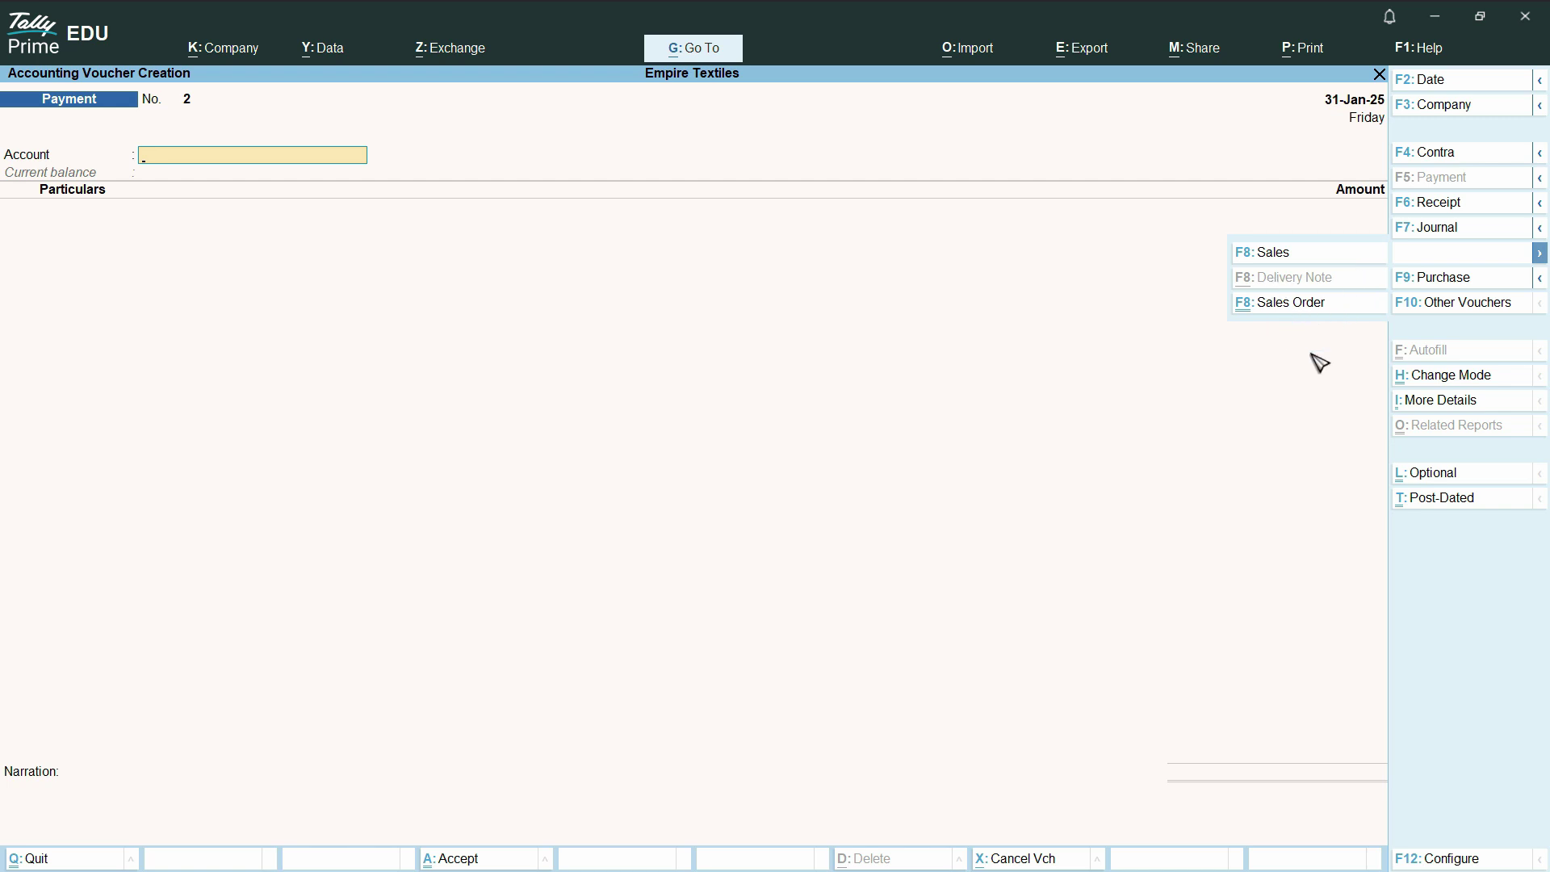
left_click(1225, 366)
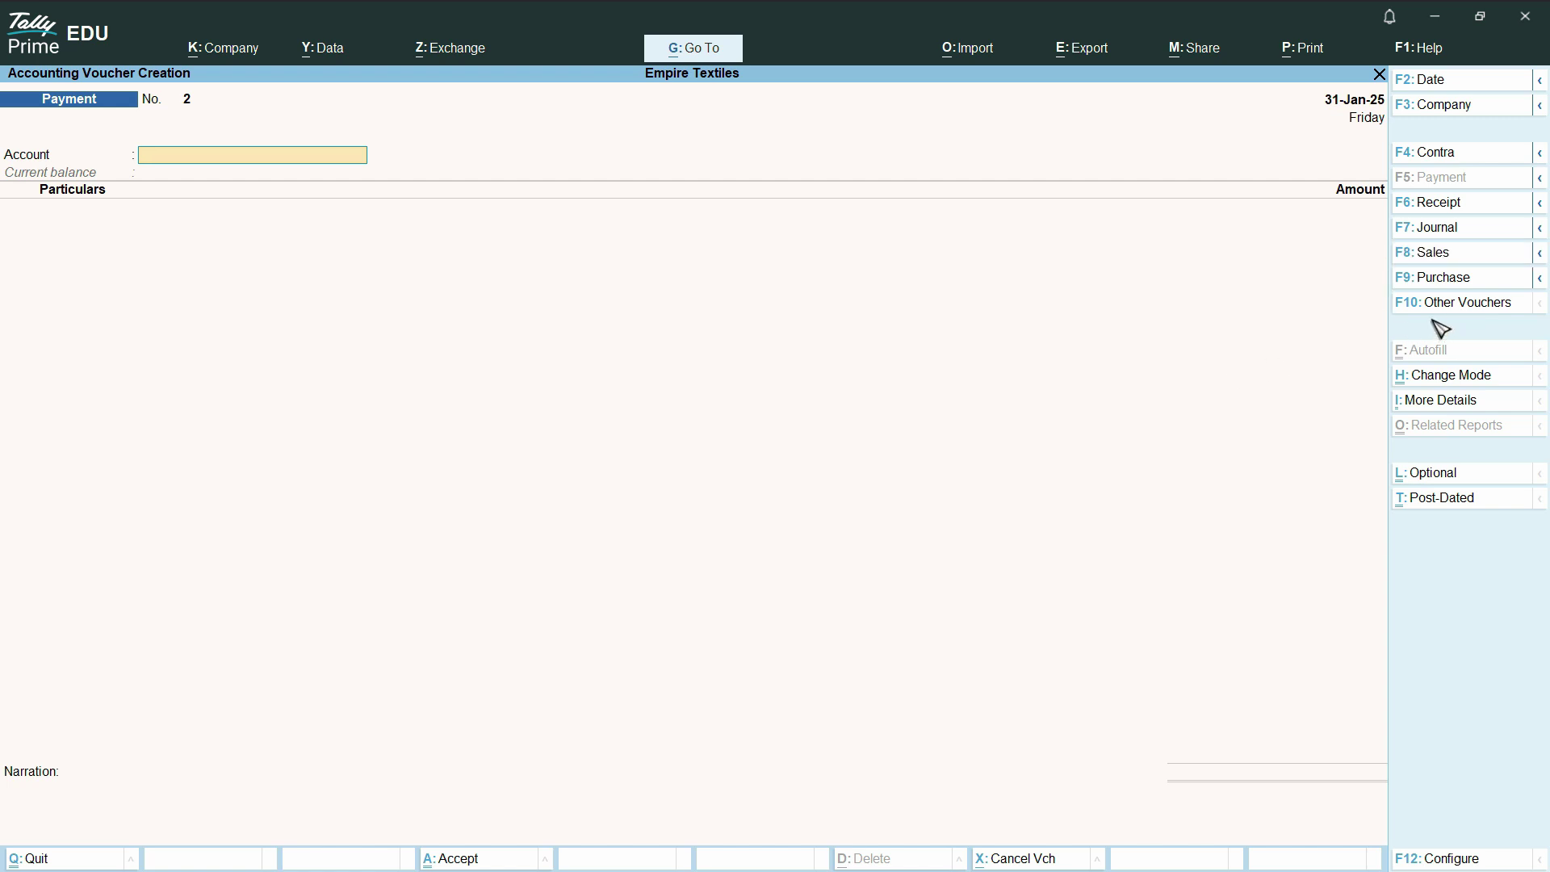
Show the inactive voucher types and activate the Delivery Note voucher type
left_click(1482, 310)
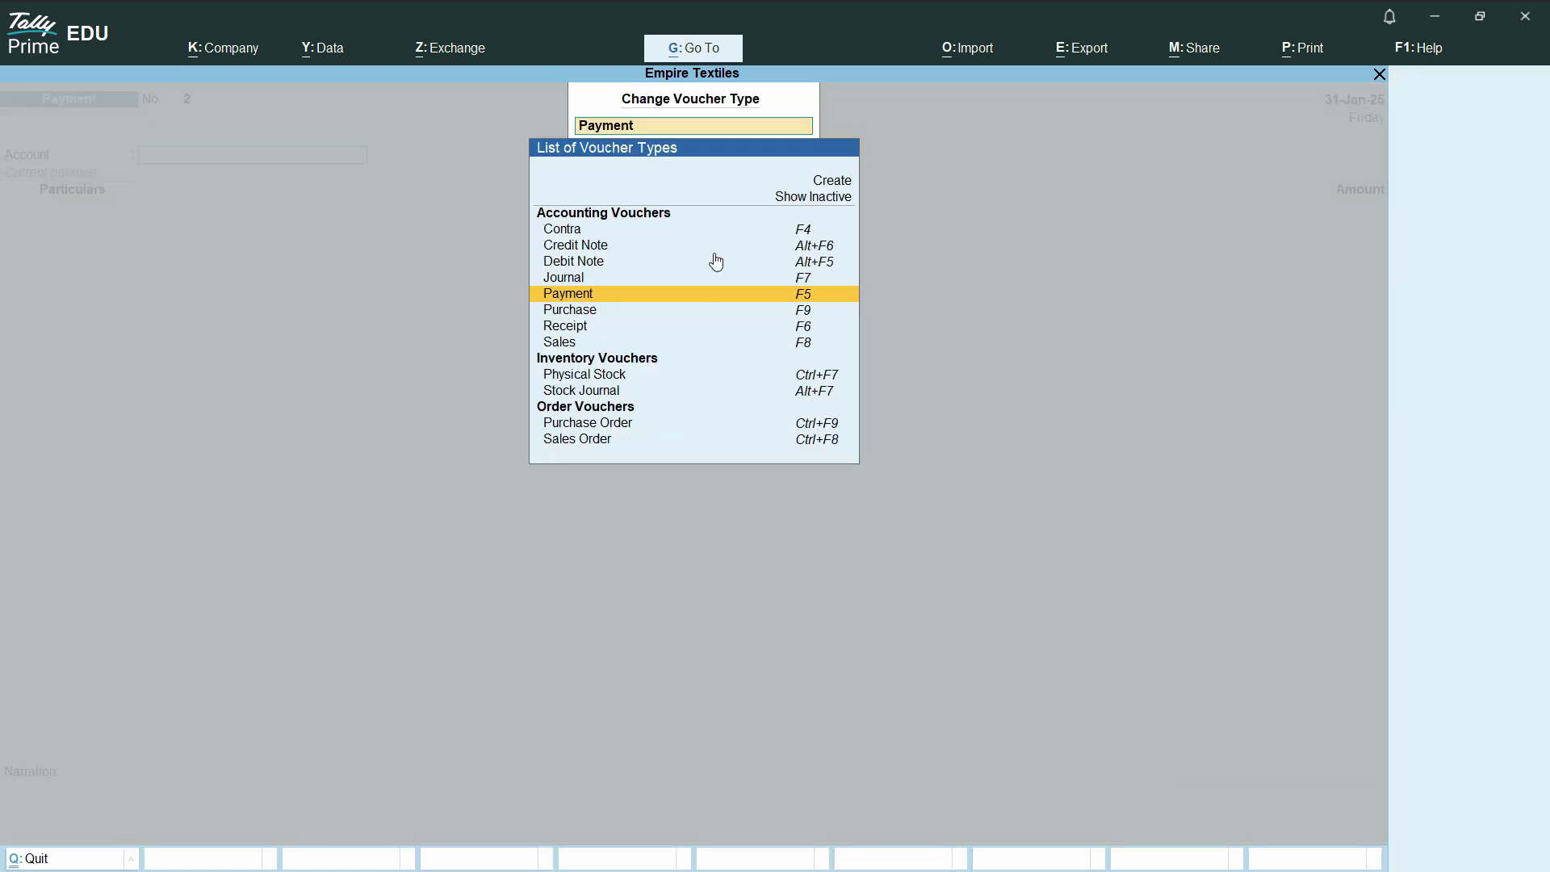
left_click(816, 211)
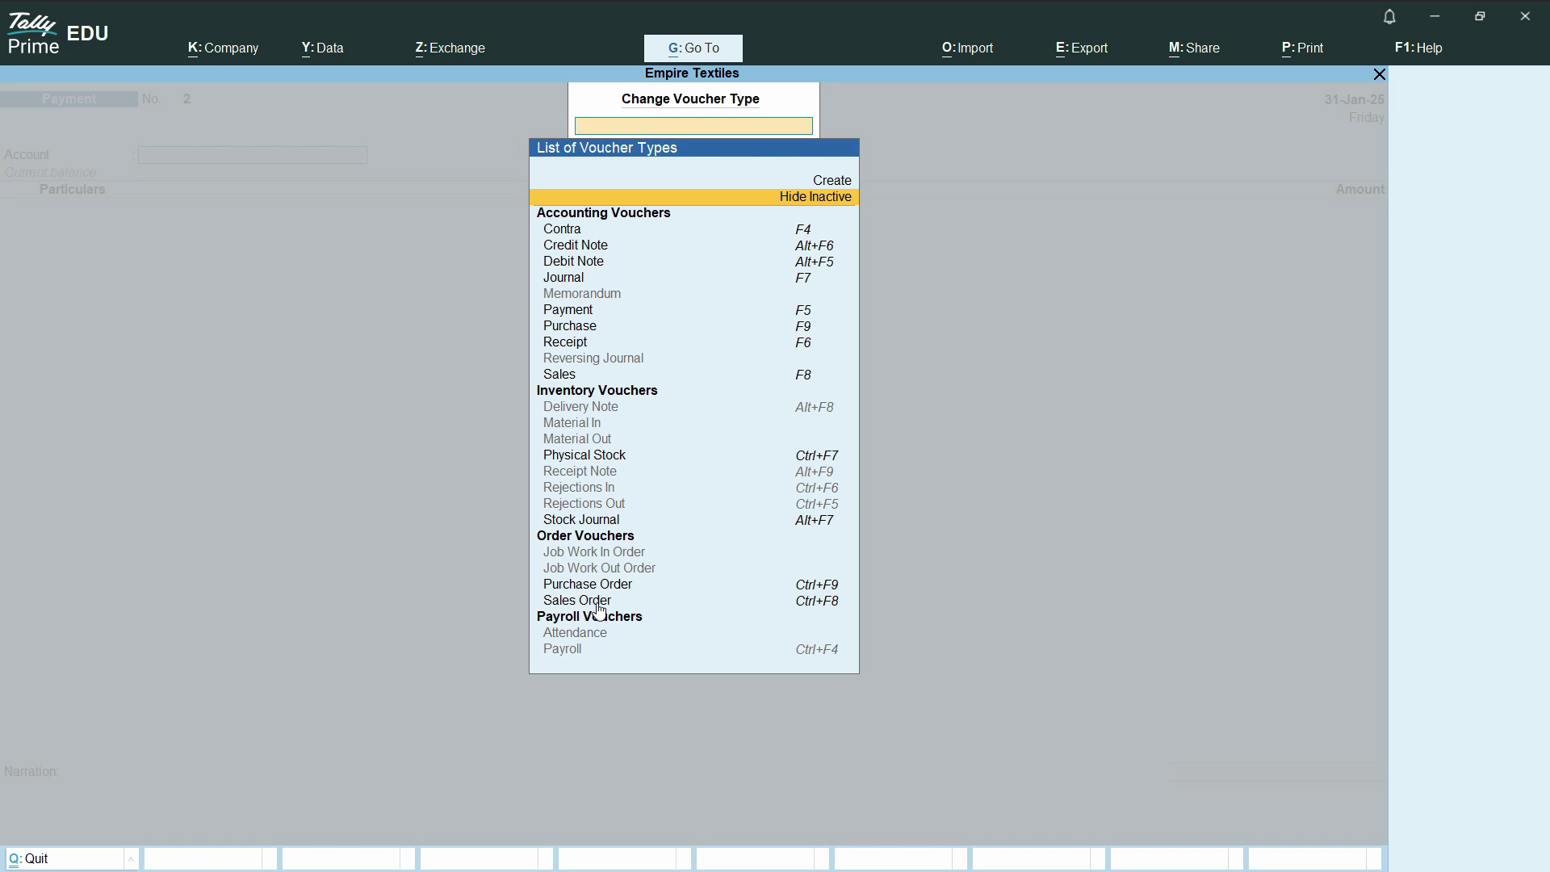
left_click(595, 409)
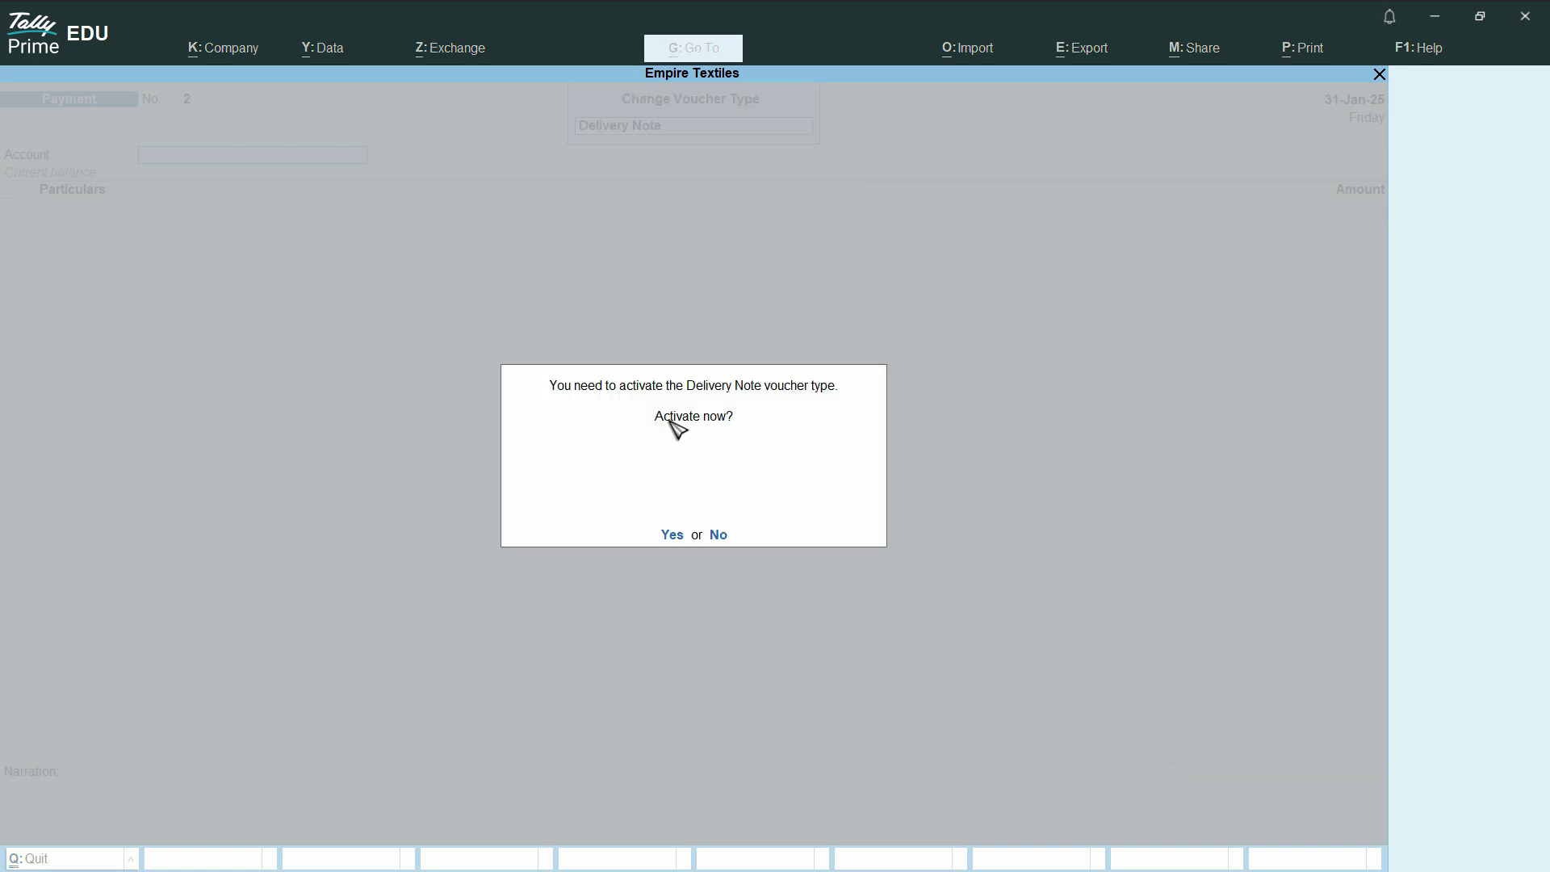
left_click(672, 539)
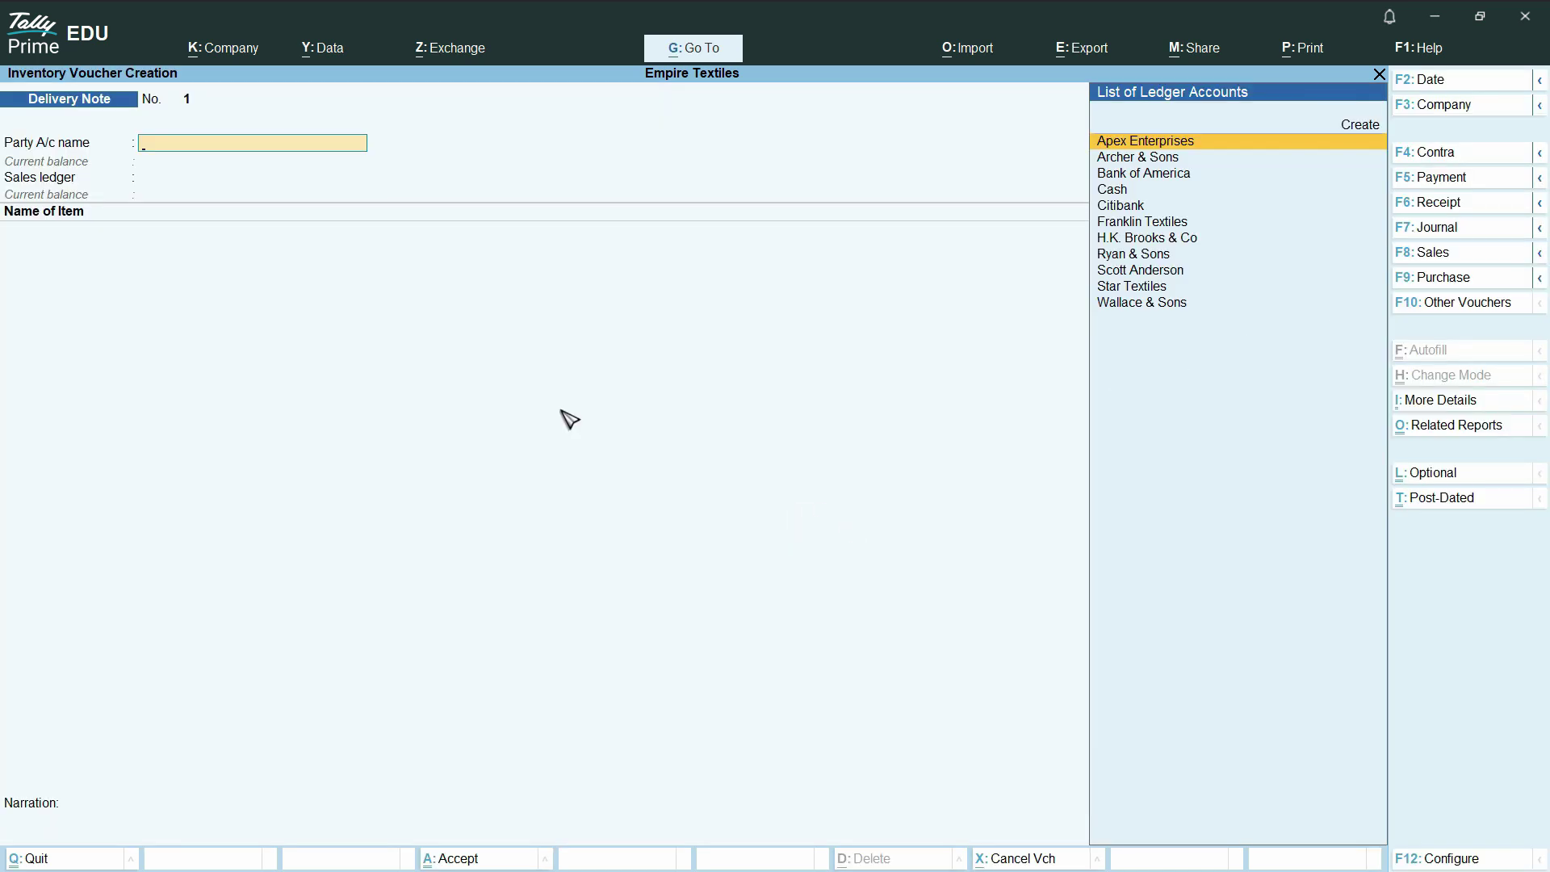
Start a Sales Order voucher and set its party account to the customer named in the workbook's 5-Jan-25 sale order
left_click(1538, 253)
left_click(1304, 302)
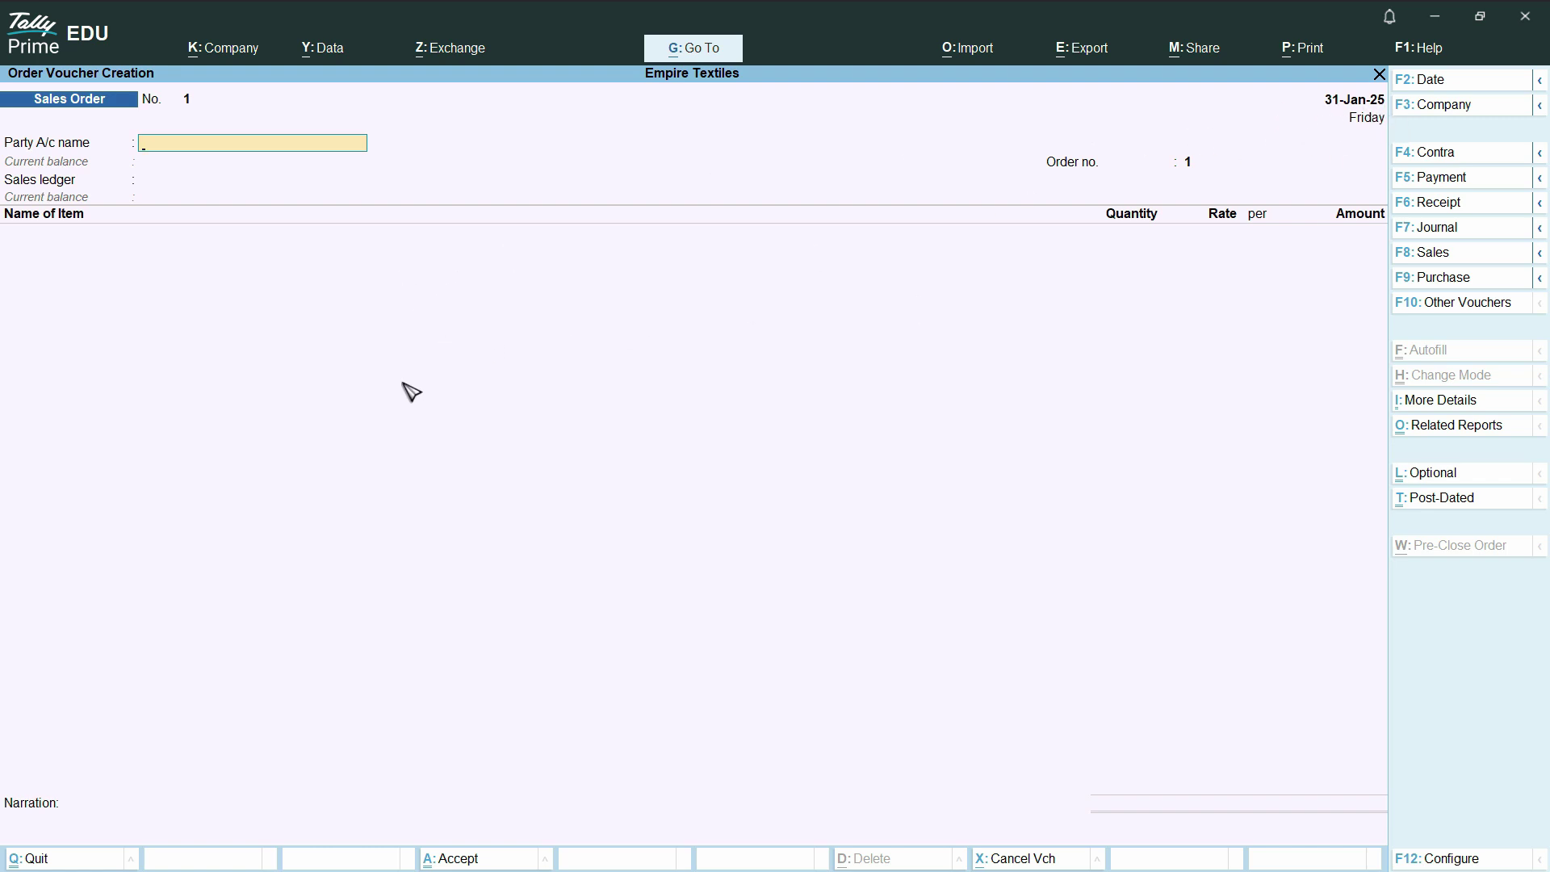
key("alt+Tab")
left_click(640, 526)
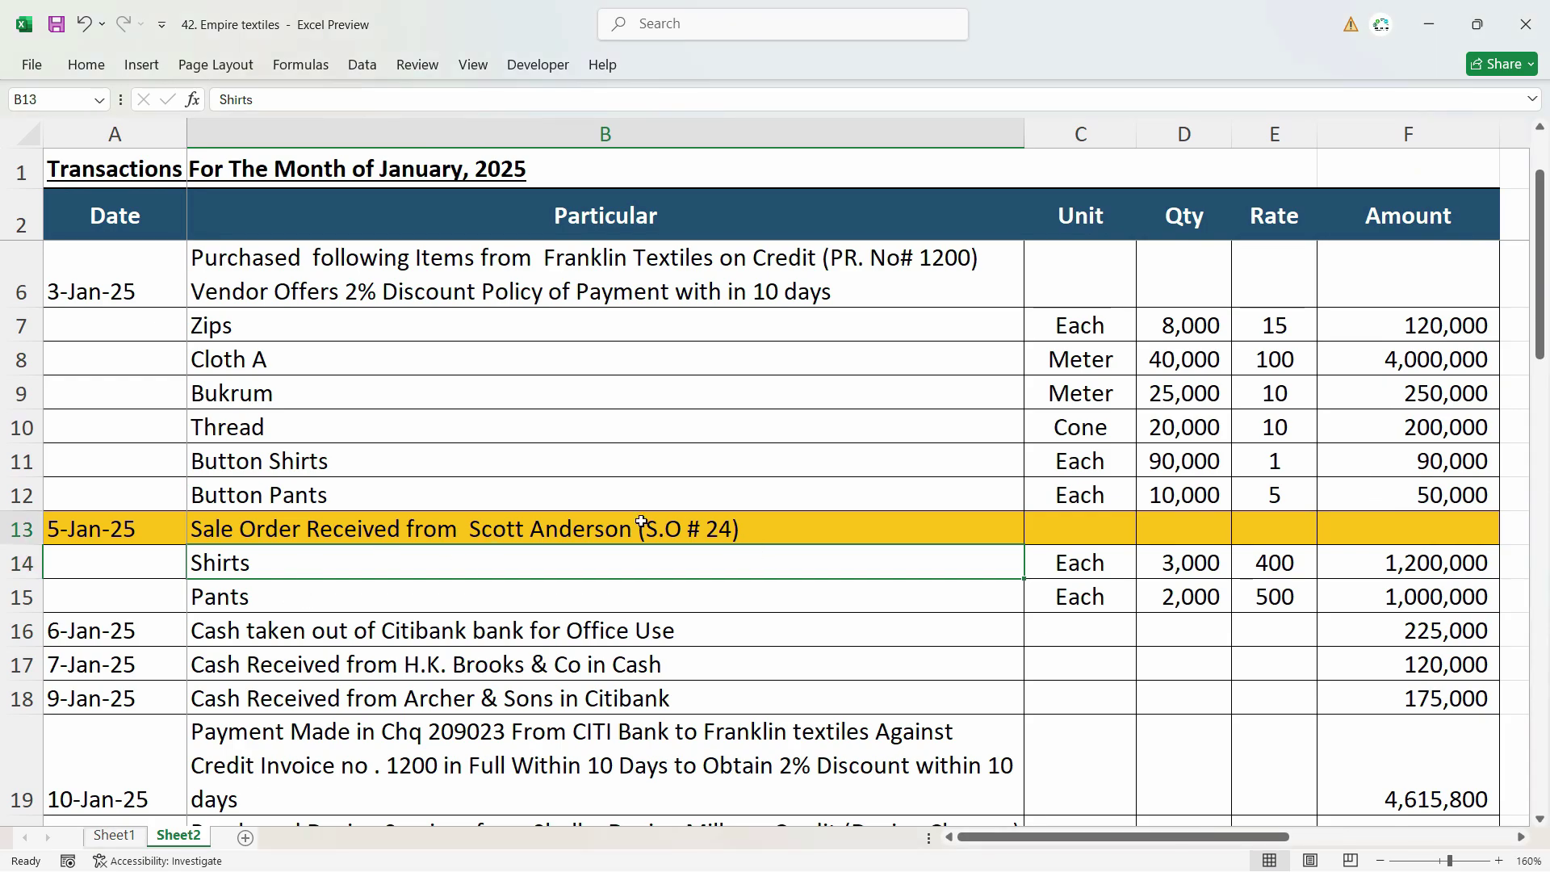
key("alt+Tab")
type("Sc")
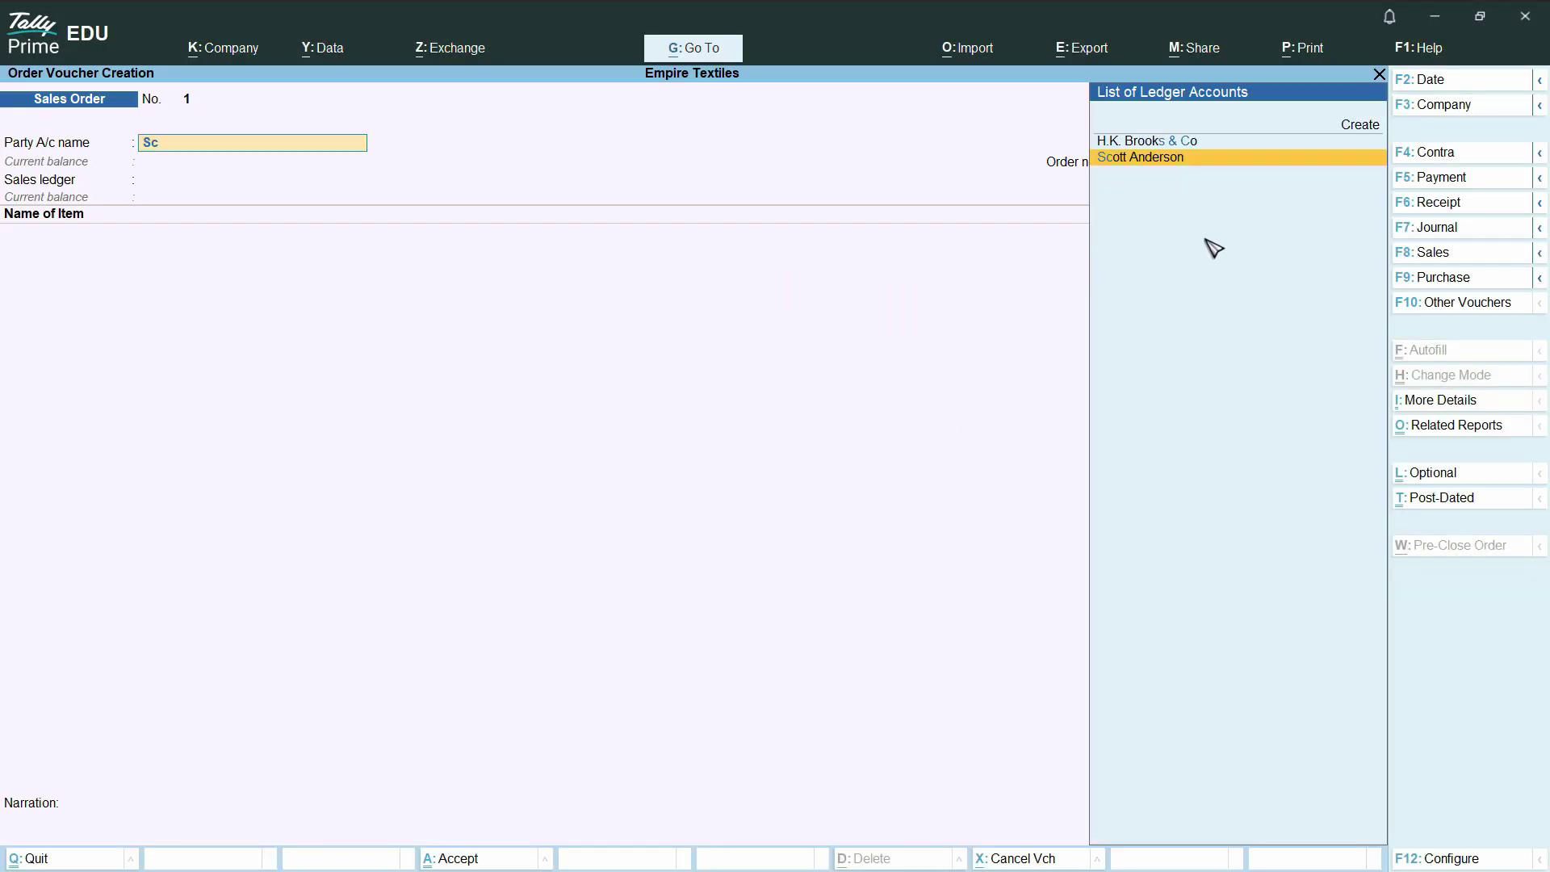
left_click(1198, 161)
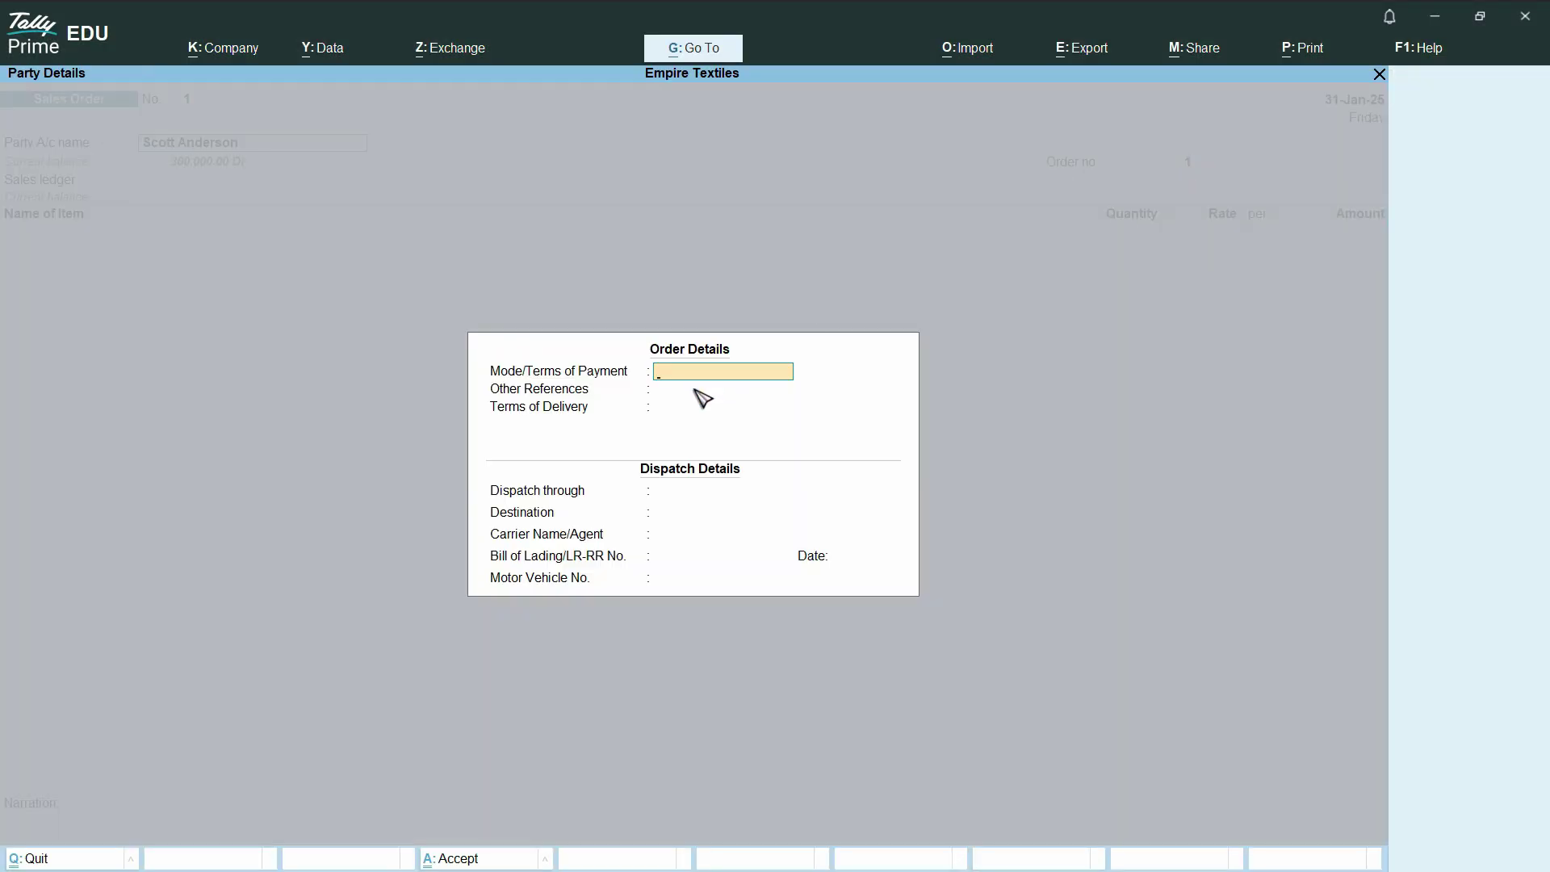
Leave all order details and dispatch details of the sales order blank and accept them
key("Return")
key("Return")
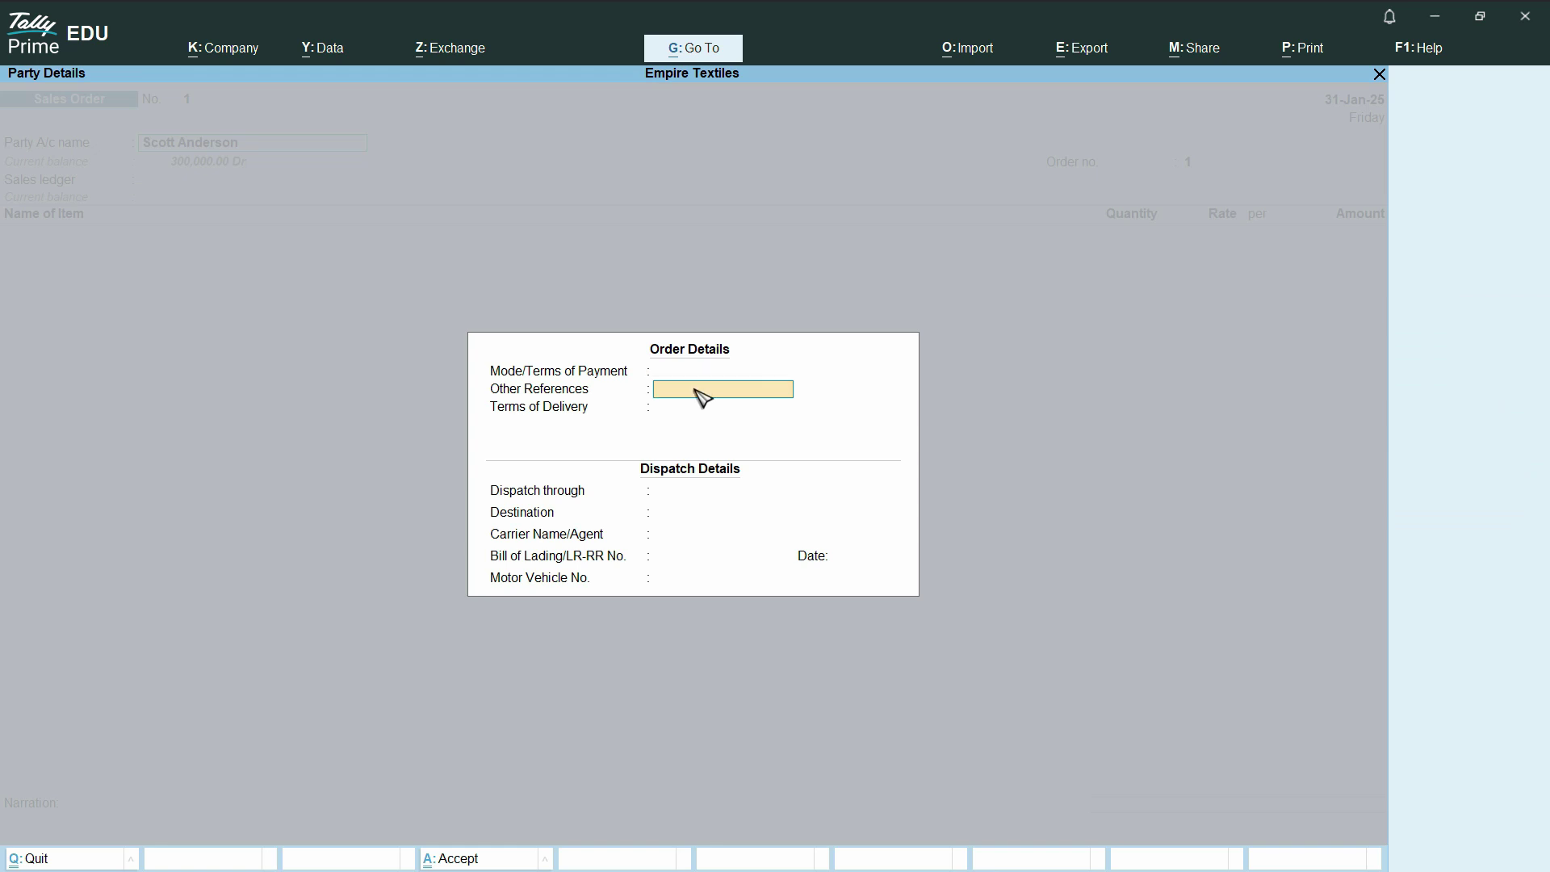
key("Return")
key("Return")
key("Return")
key("Return")
key("Return")
key("Return")
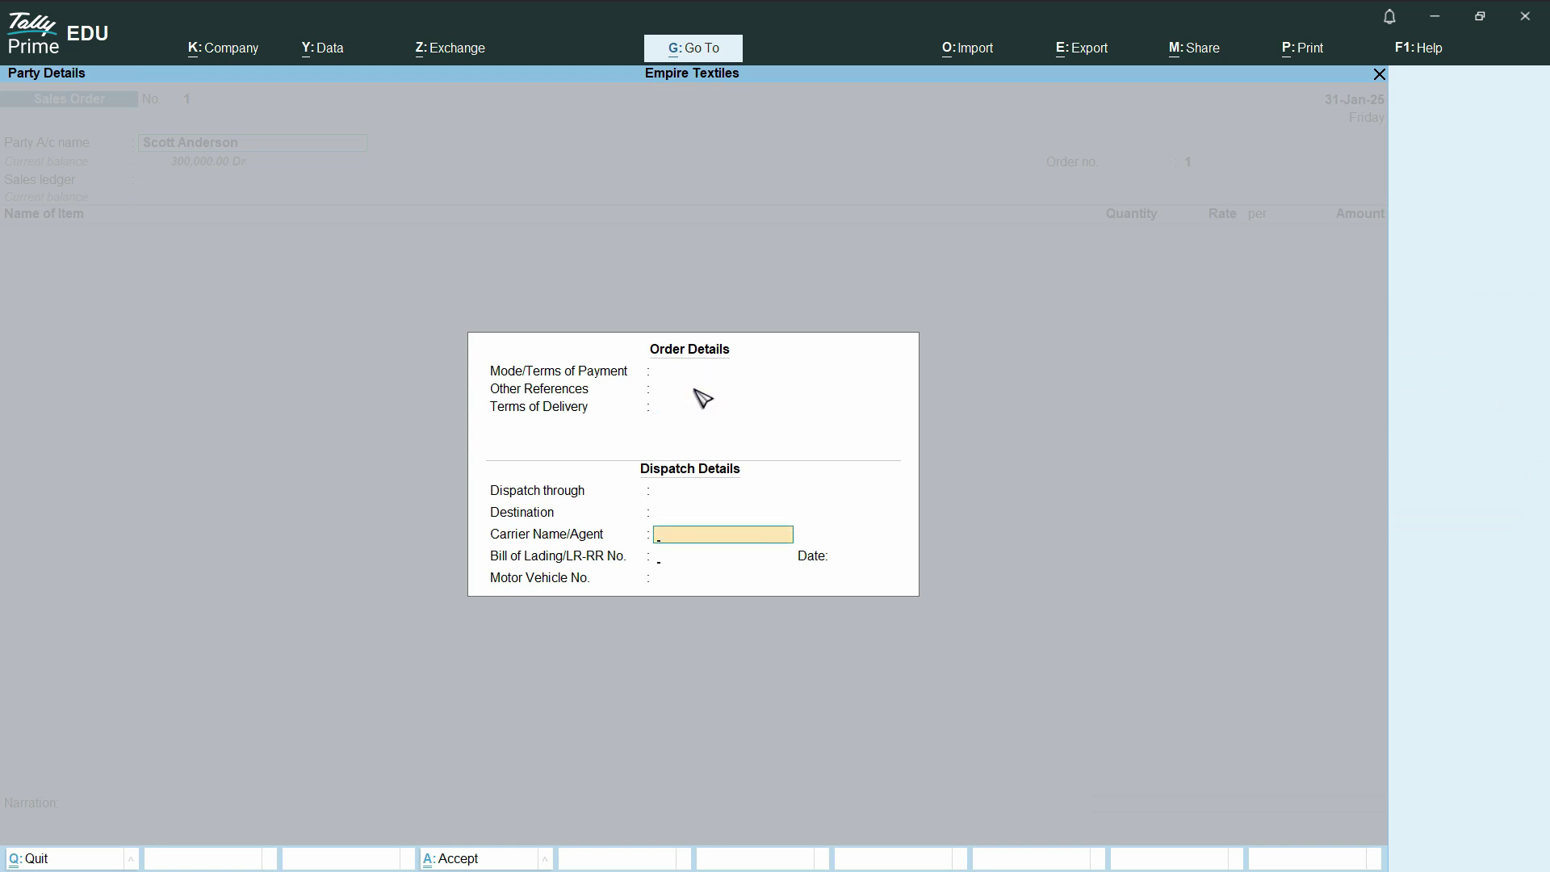
key("Return")
key("Return")
key("Return")
key("Return")
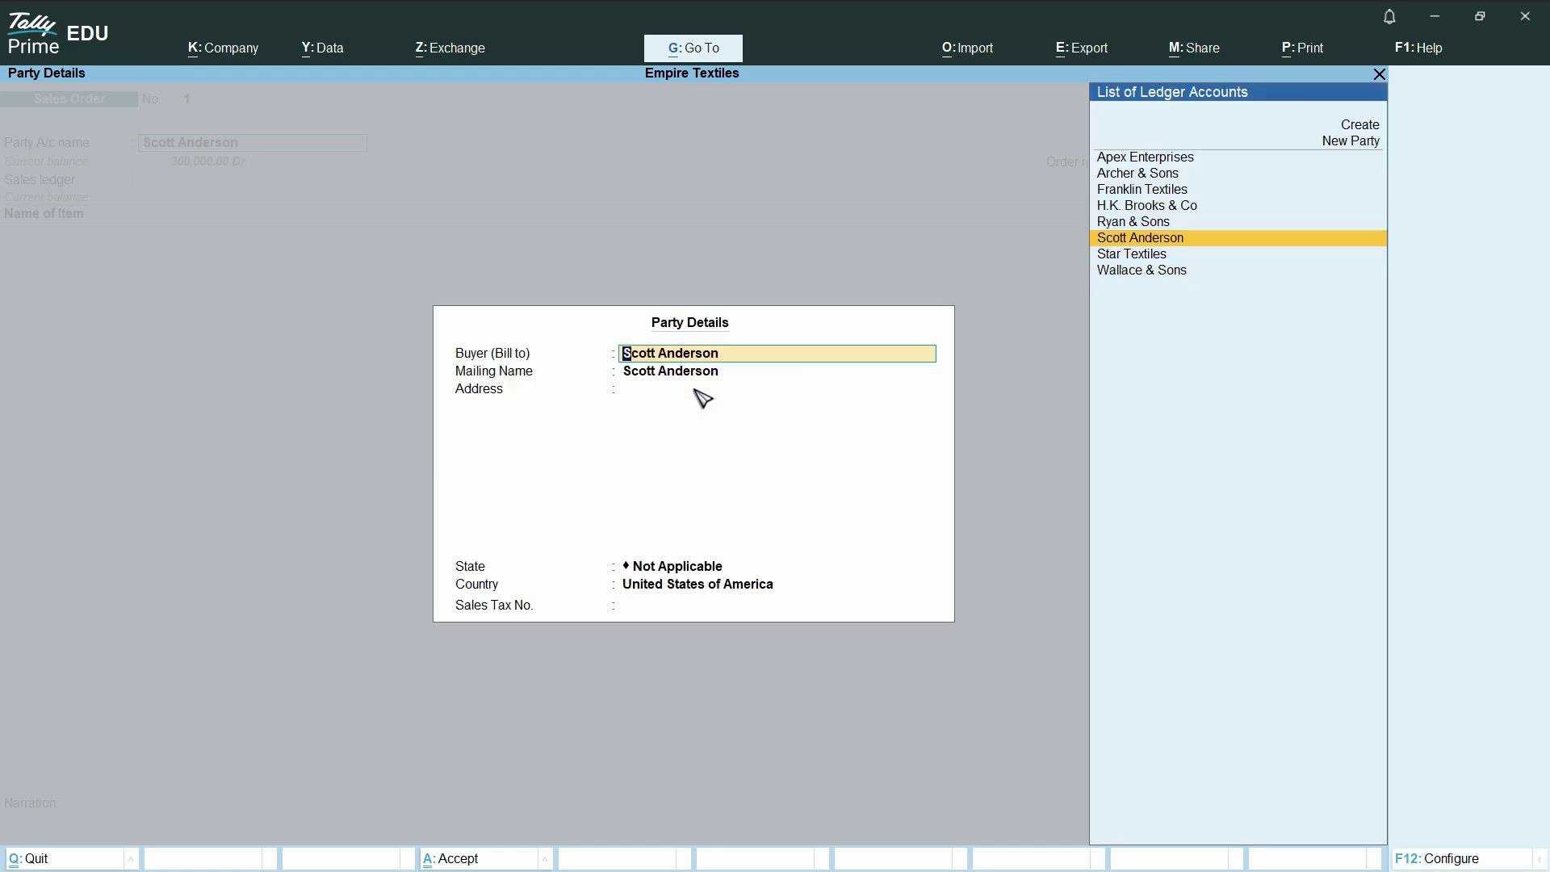
Accept the customer's default party details and enter the sale order's number from the workbook as the order number
key("Return")
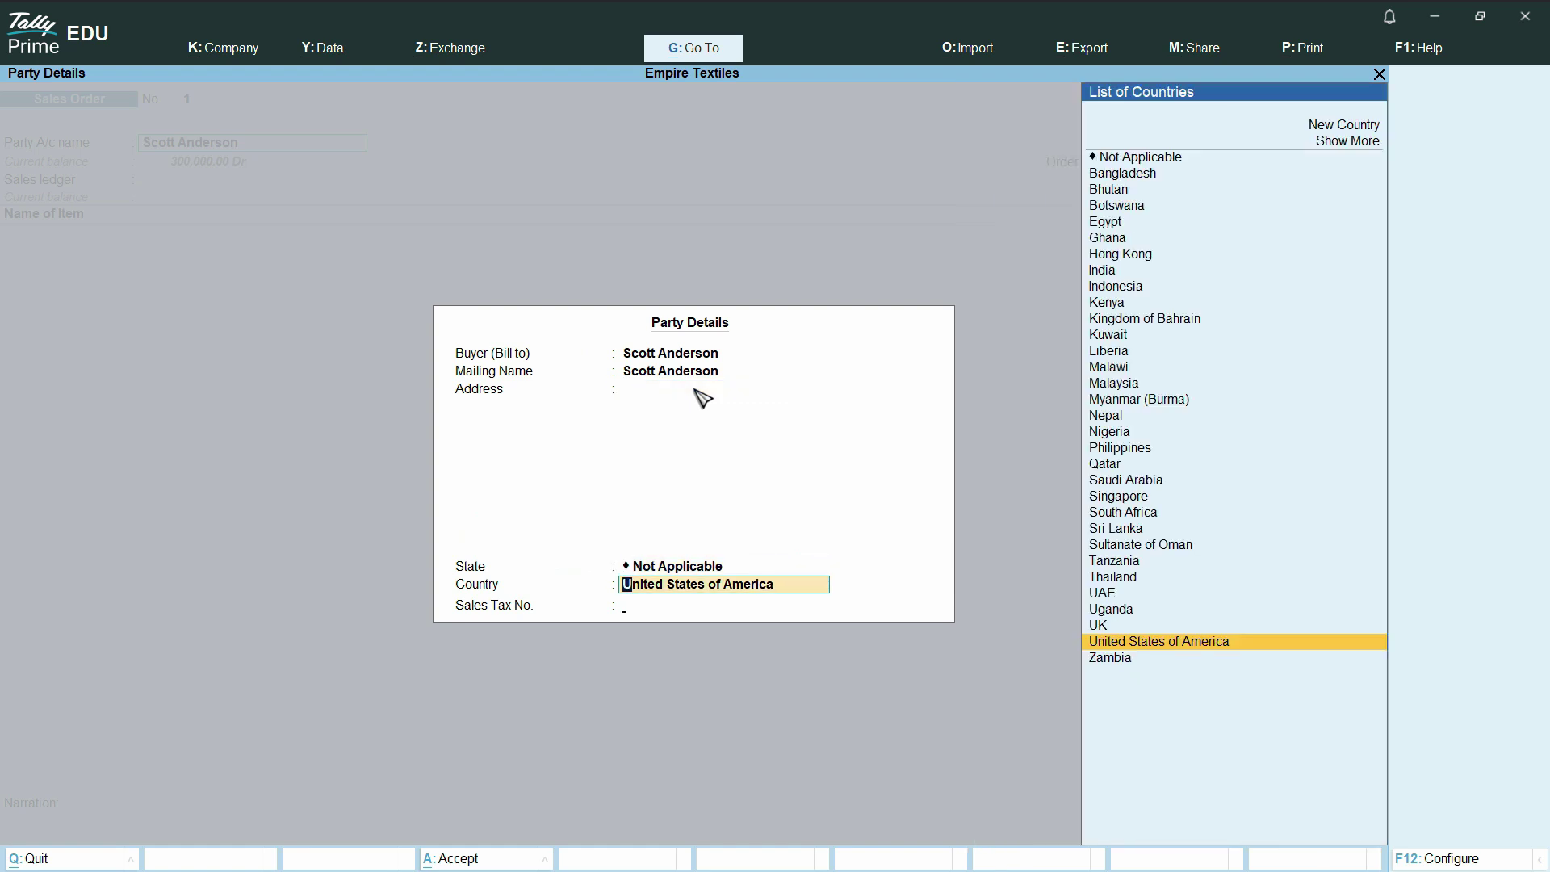
key("Return")
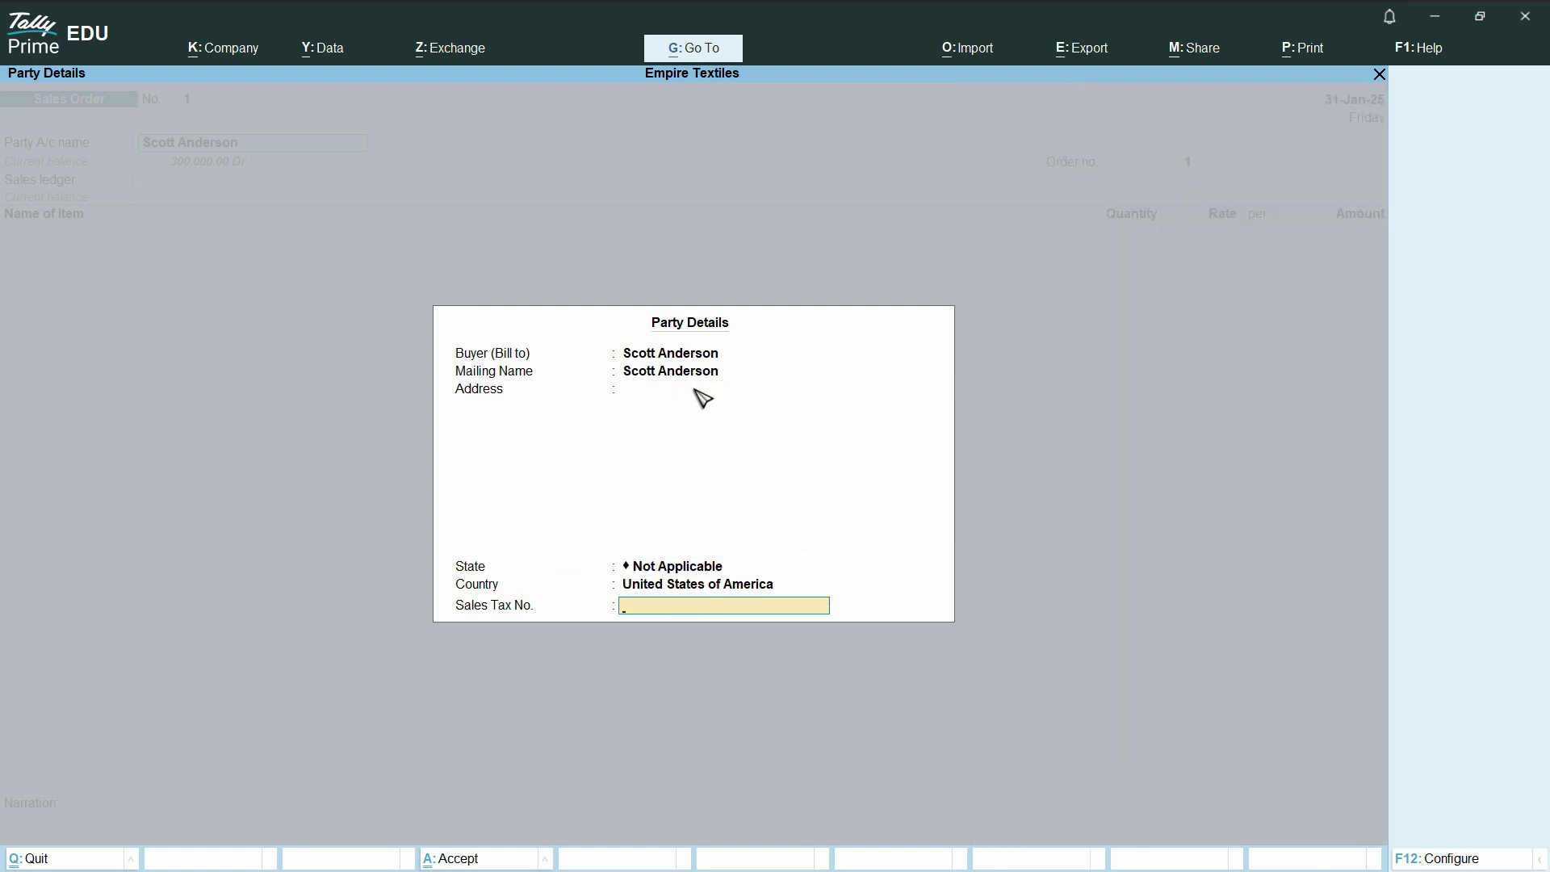
key("Return")
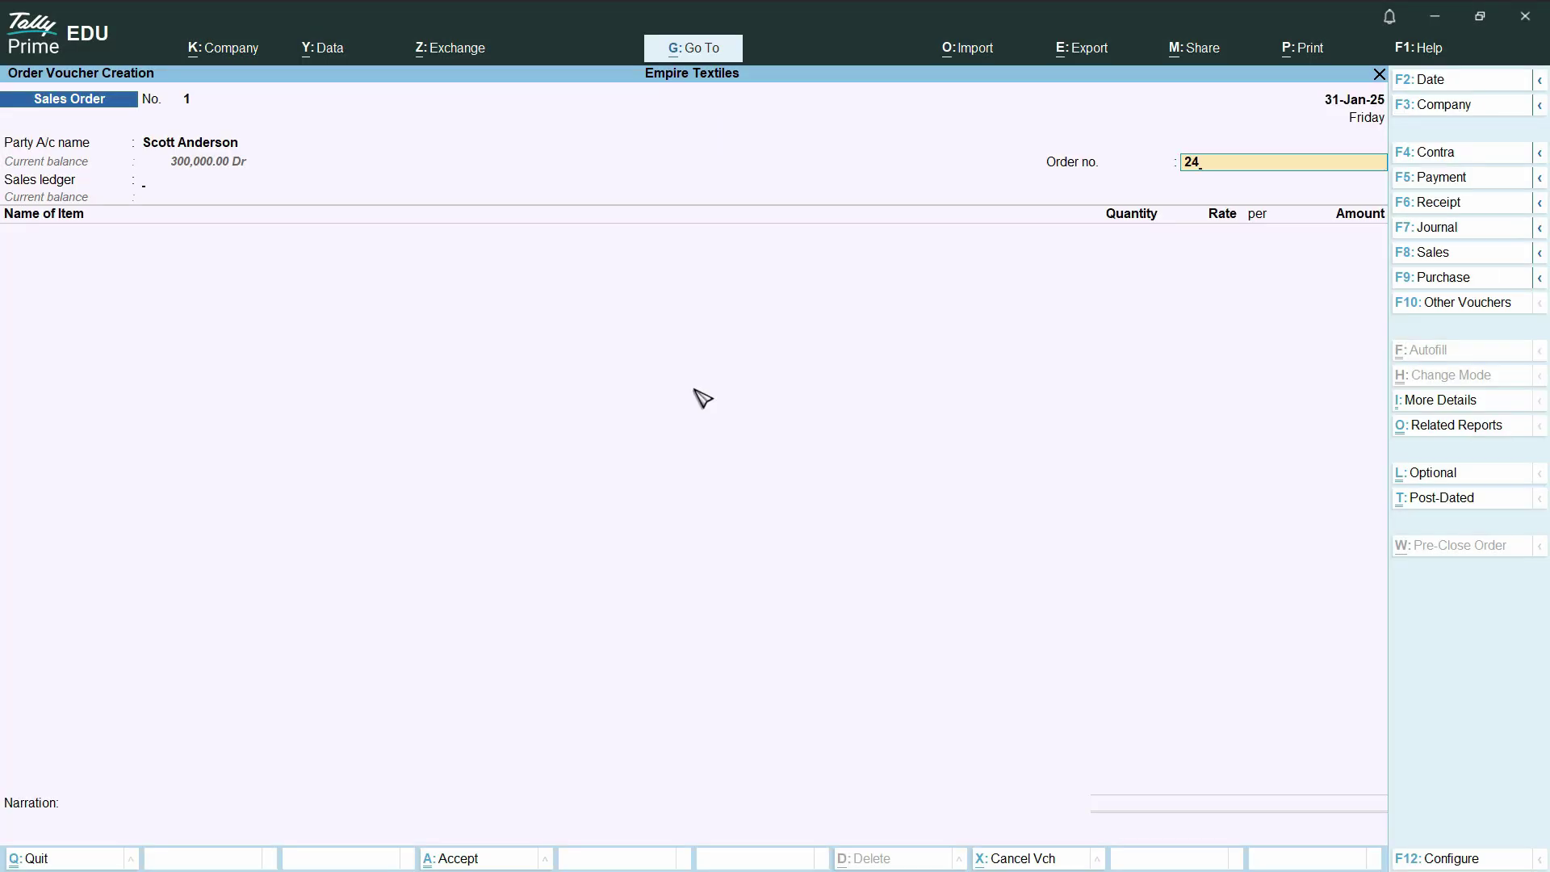
key("Return")
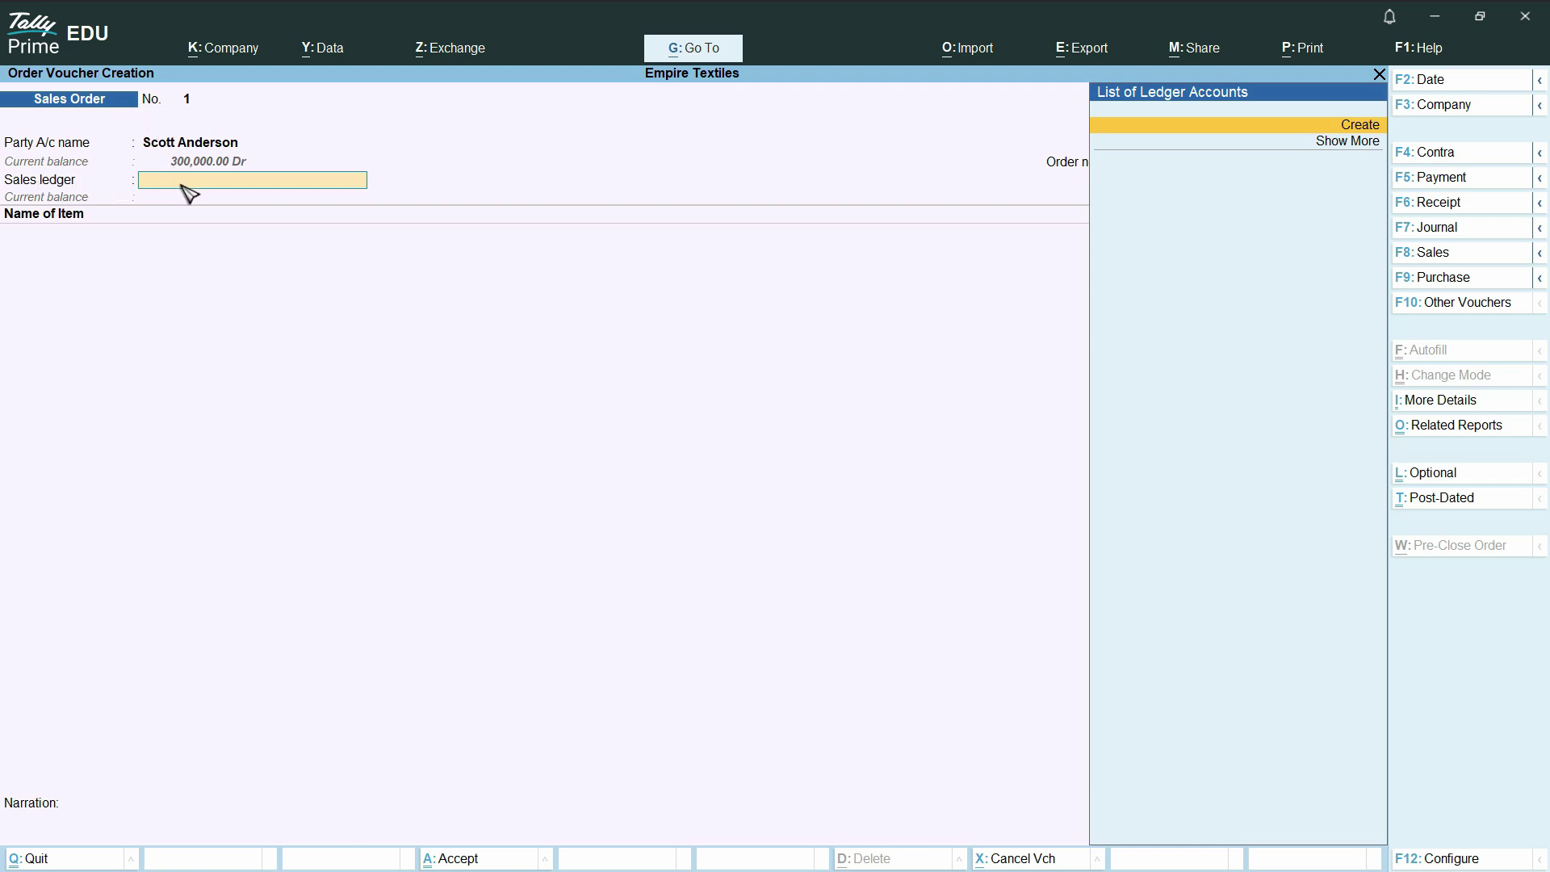
Create a ledger named Sales under Sales Accounts, with ledger type and rounding method Not Applicable, for the voucher's sales ledger
key("alt+c")
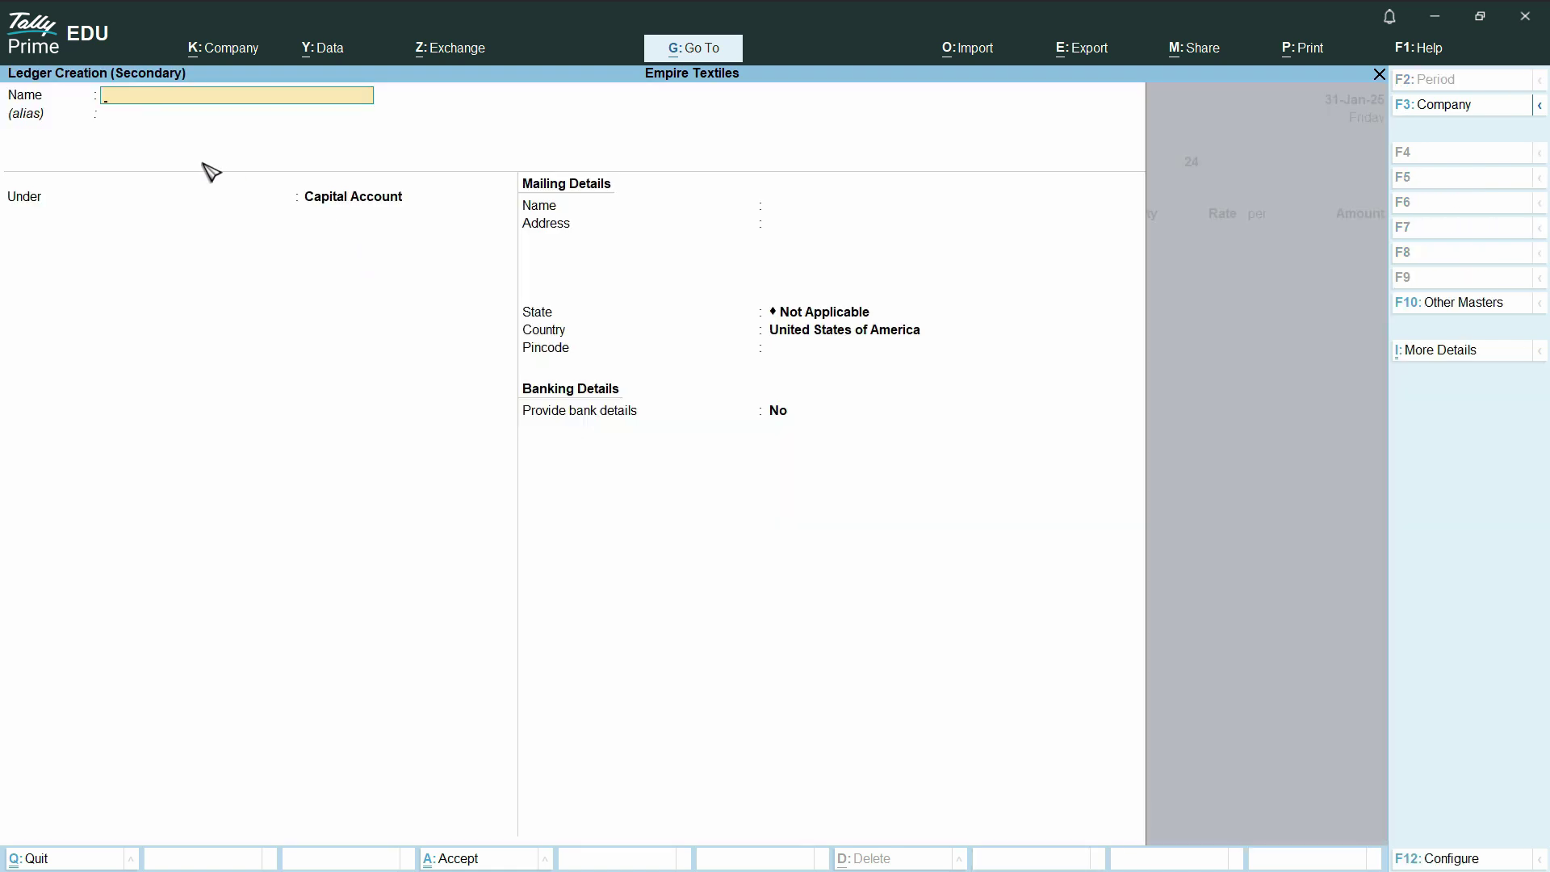
type("Sales")
key("Return")
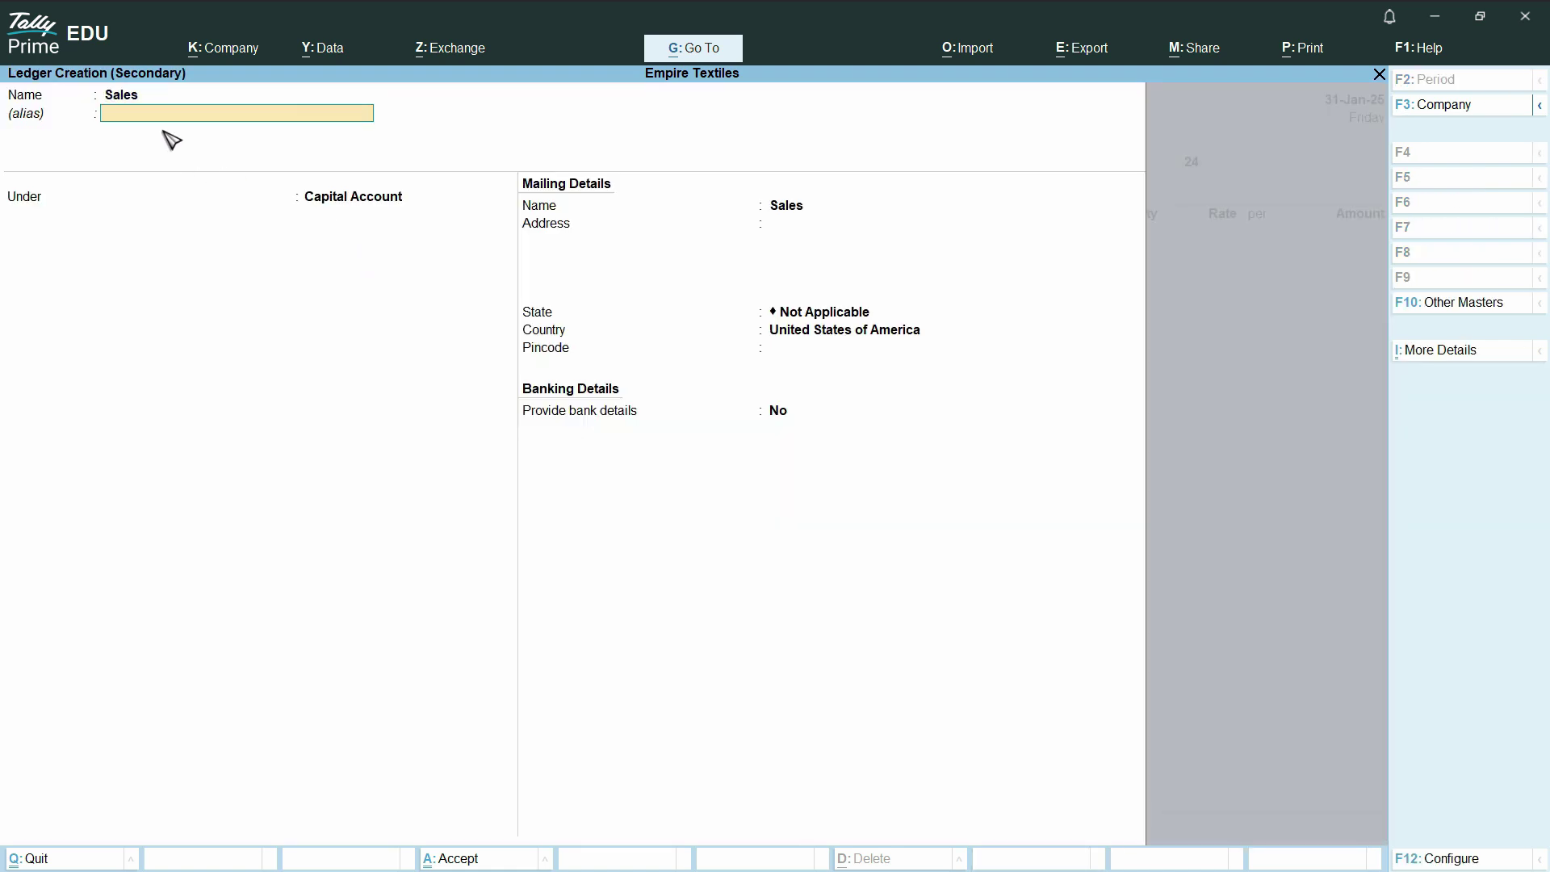
key("Return")
type("Sa")
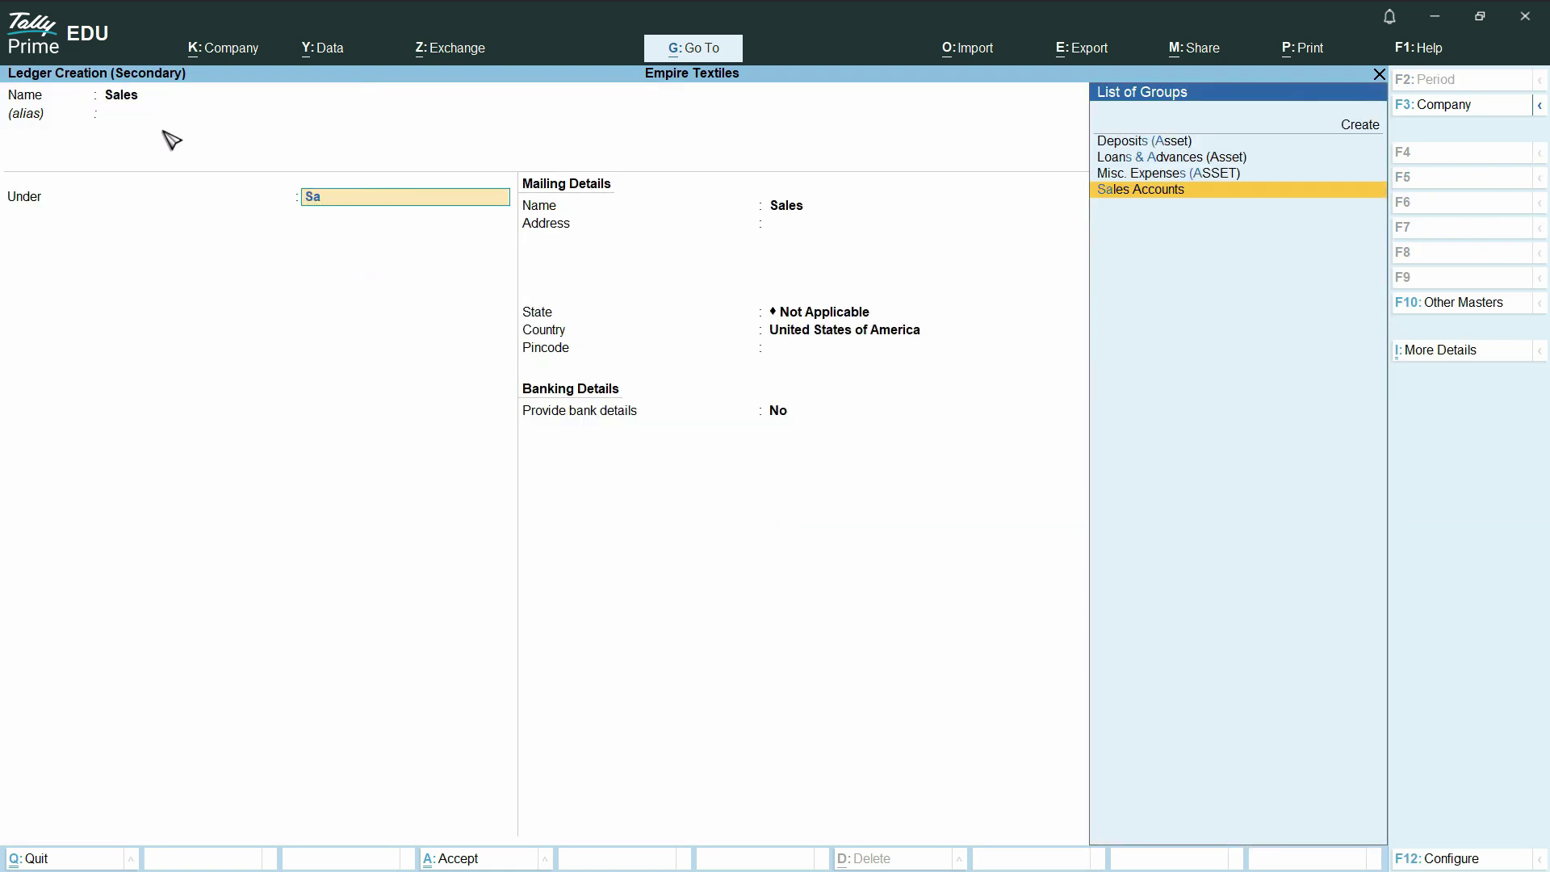
key("Return")
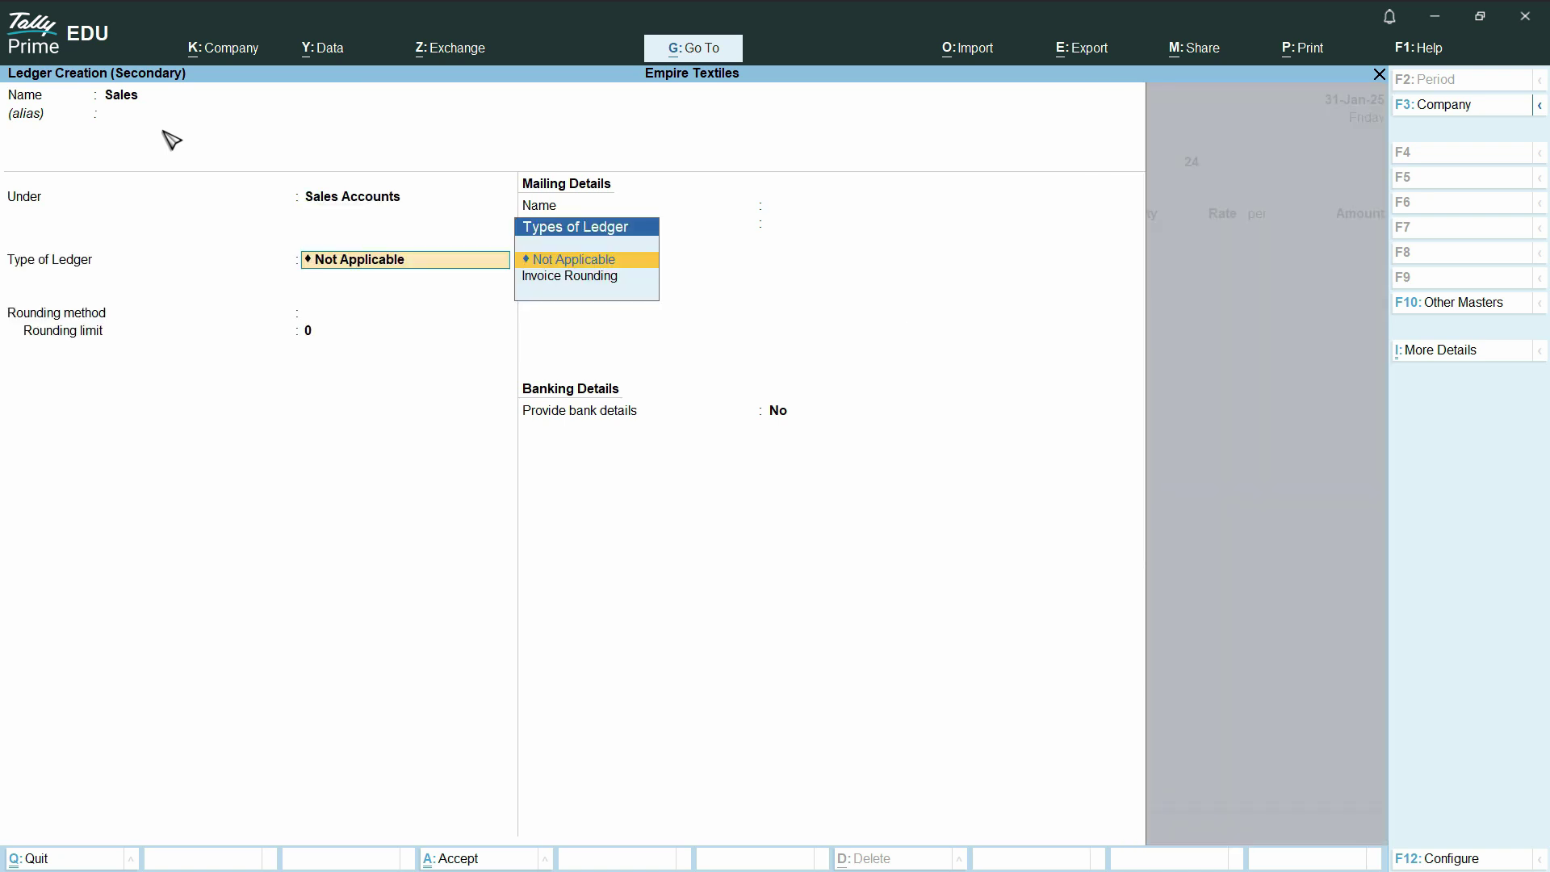
key("Return")
key("Return")
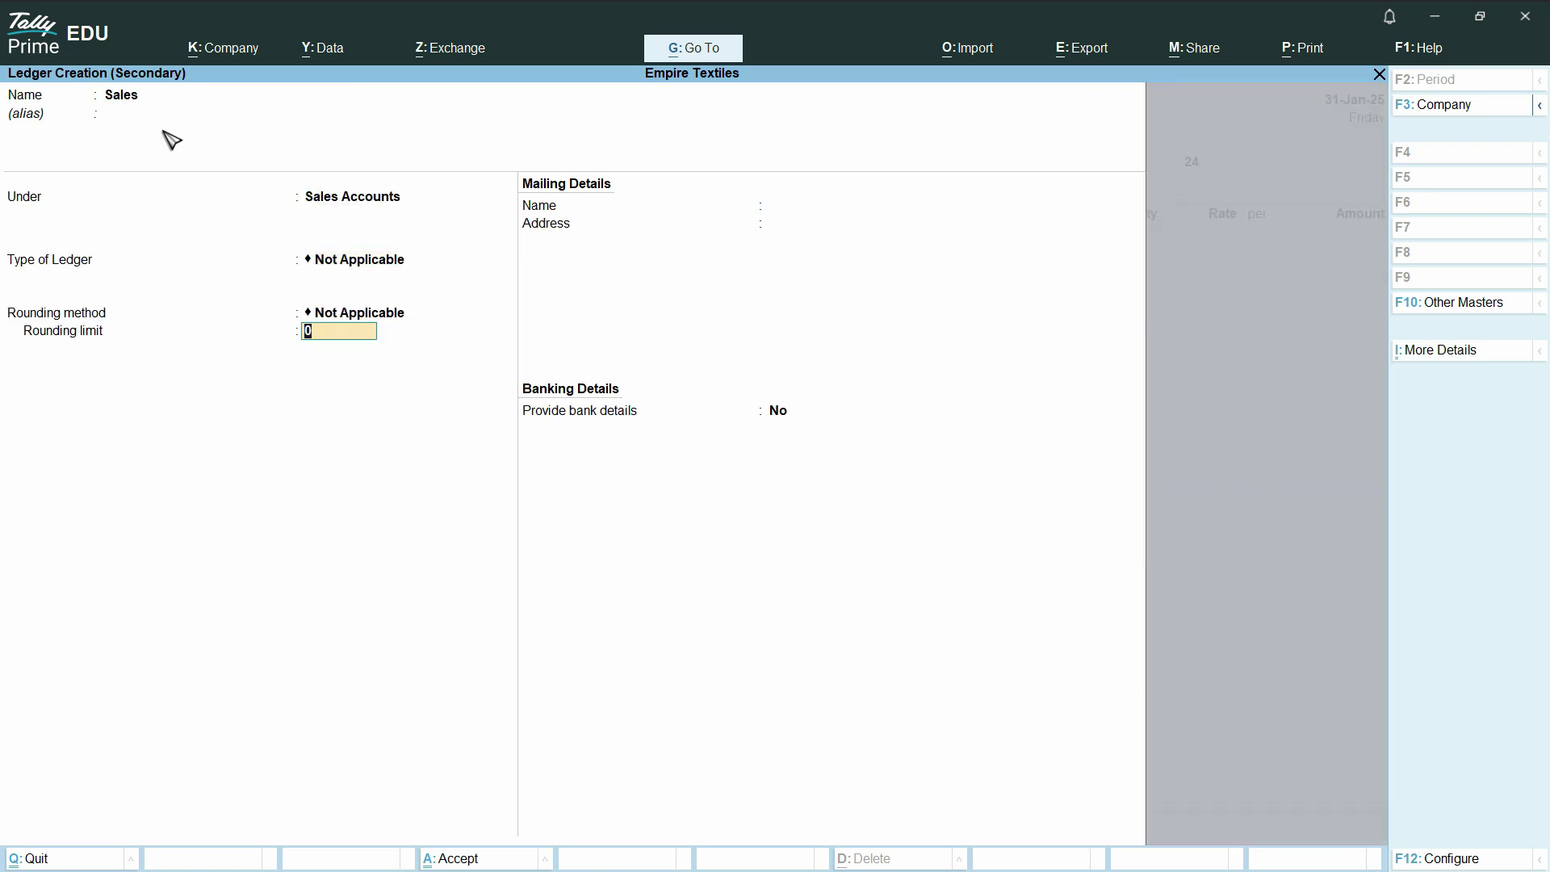
key("ctrl")
key("ctrl+a")
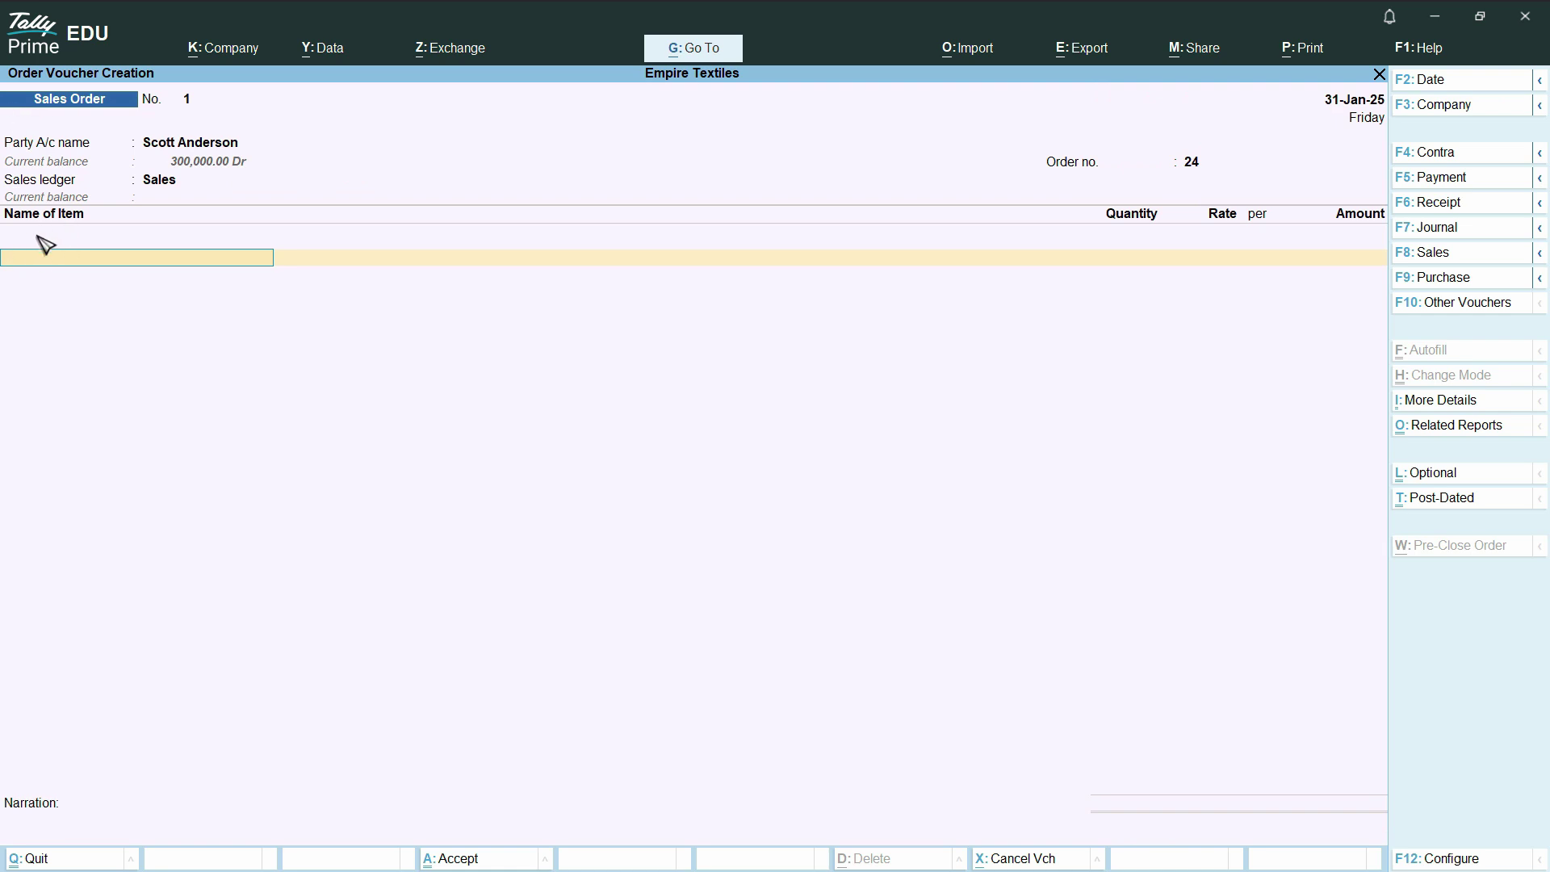
Add Shirt as the order's first item, following the workbook's sale order, with a due date of 31-Jan-25
key("alt+Tab")
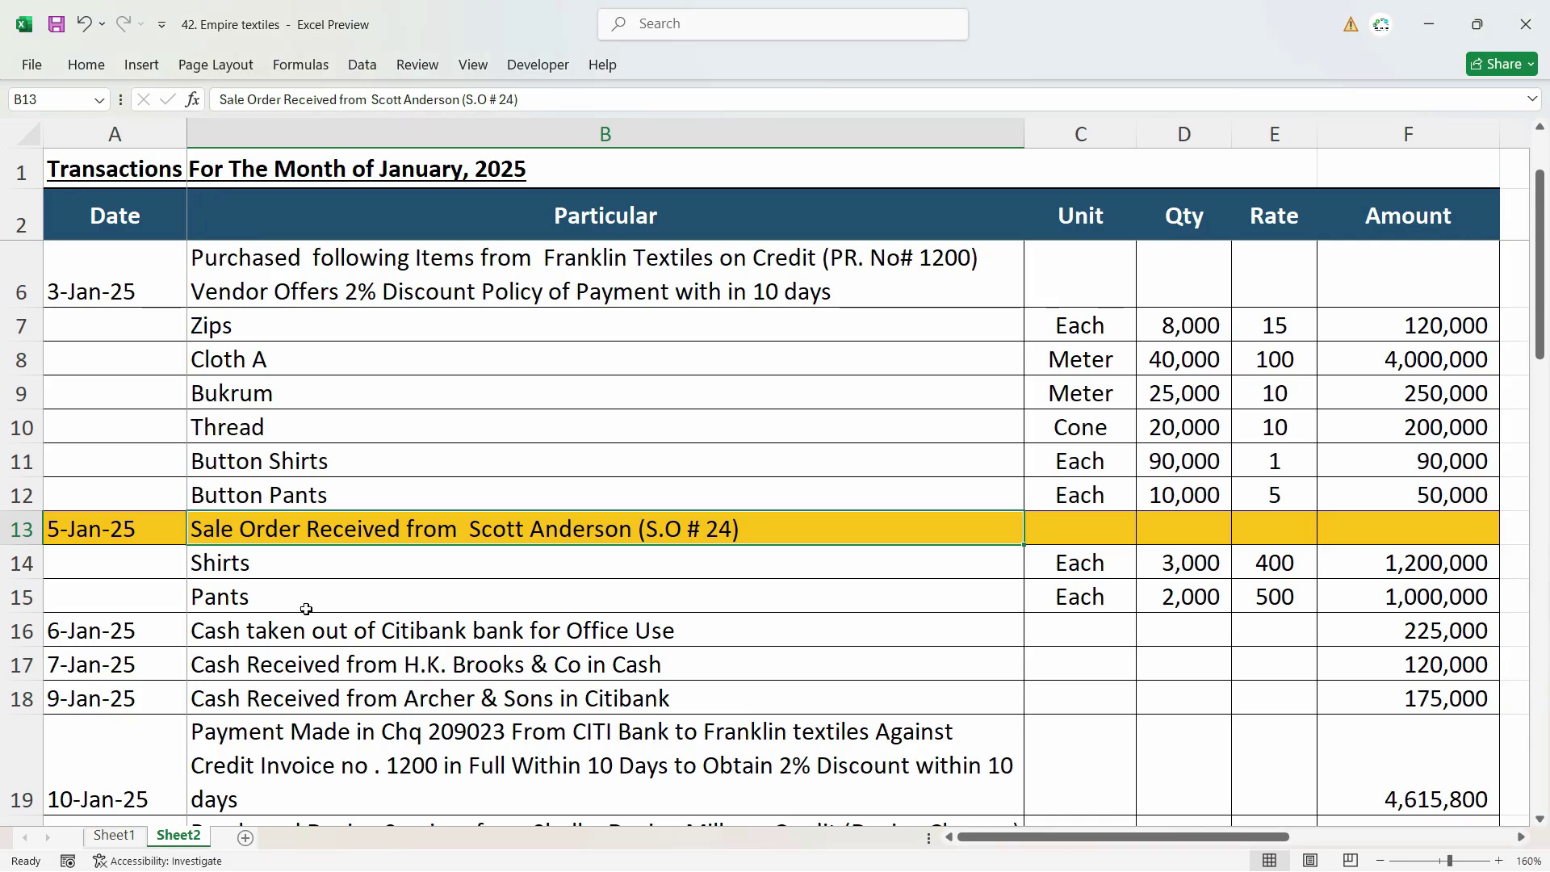
left_click(319, 572)
key("alt+Tab")
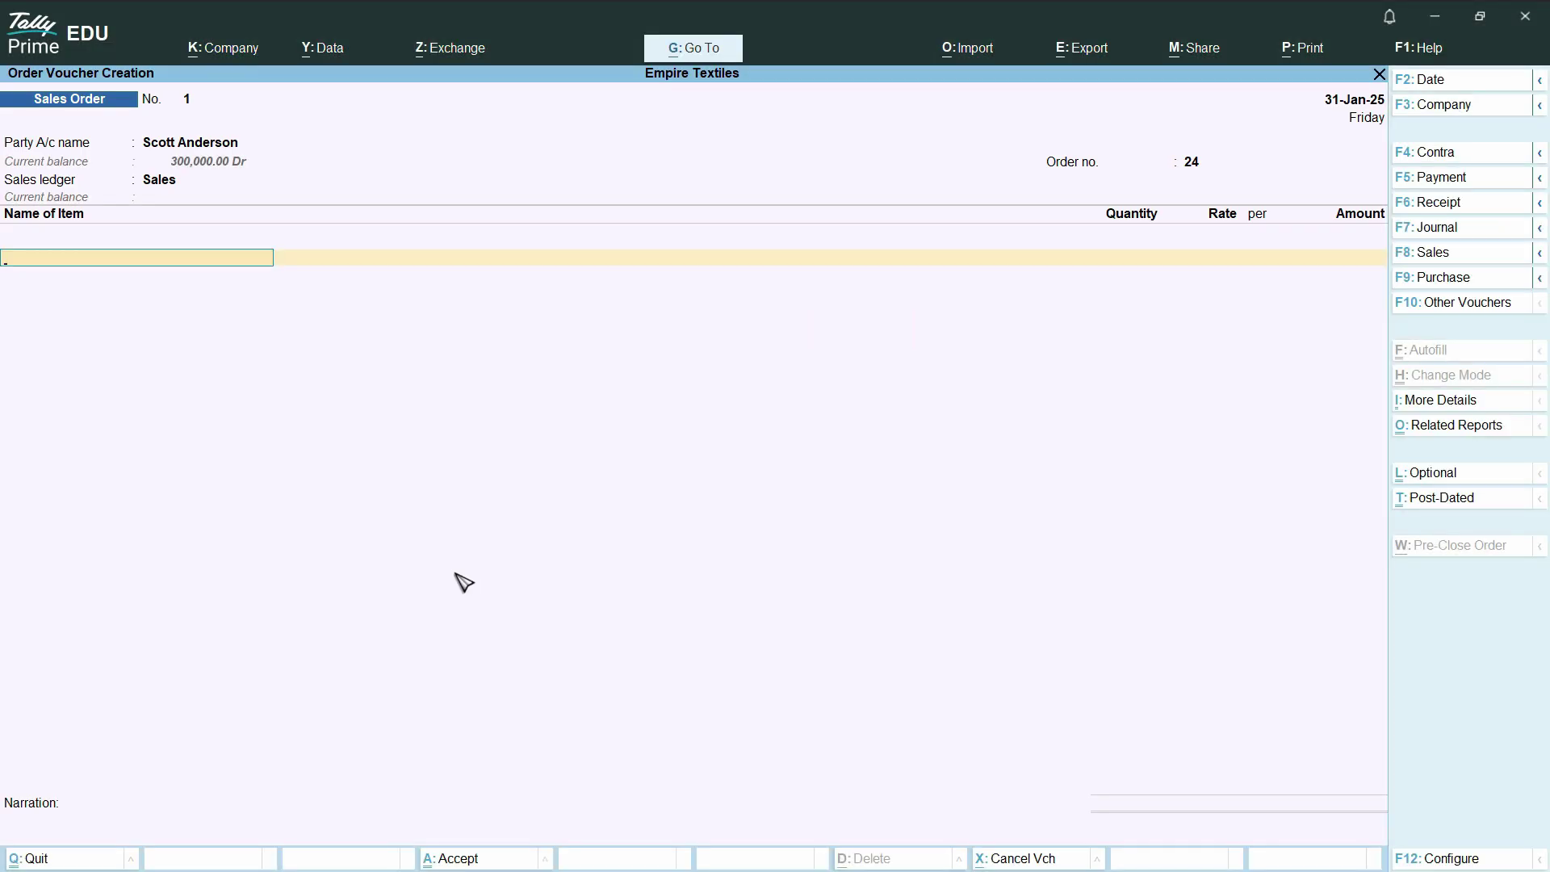
type("Shi")
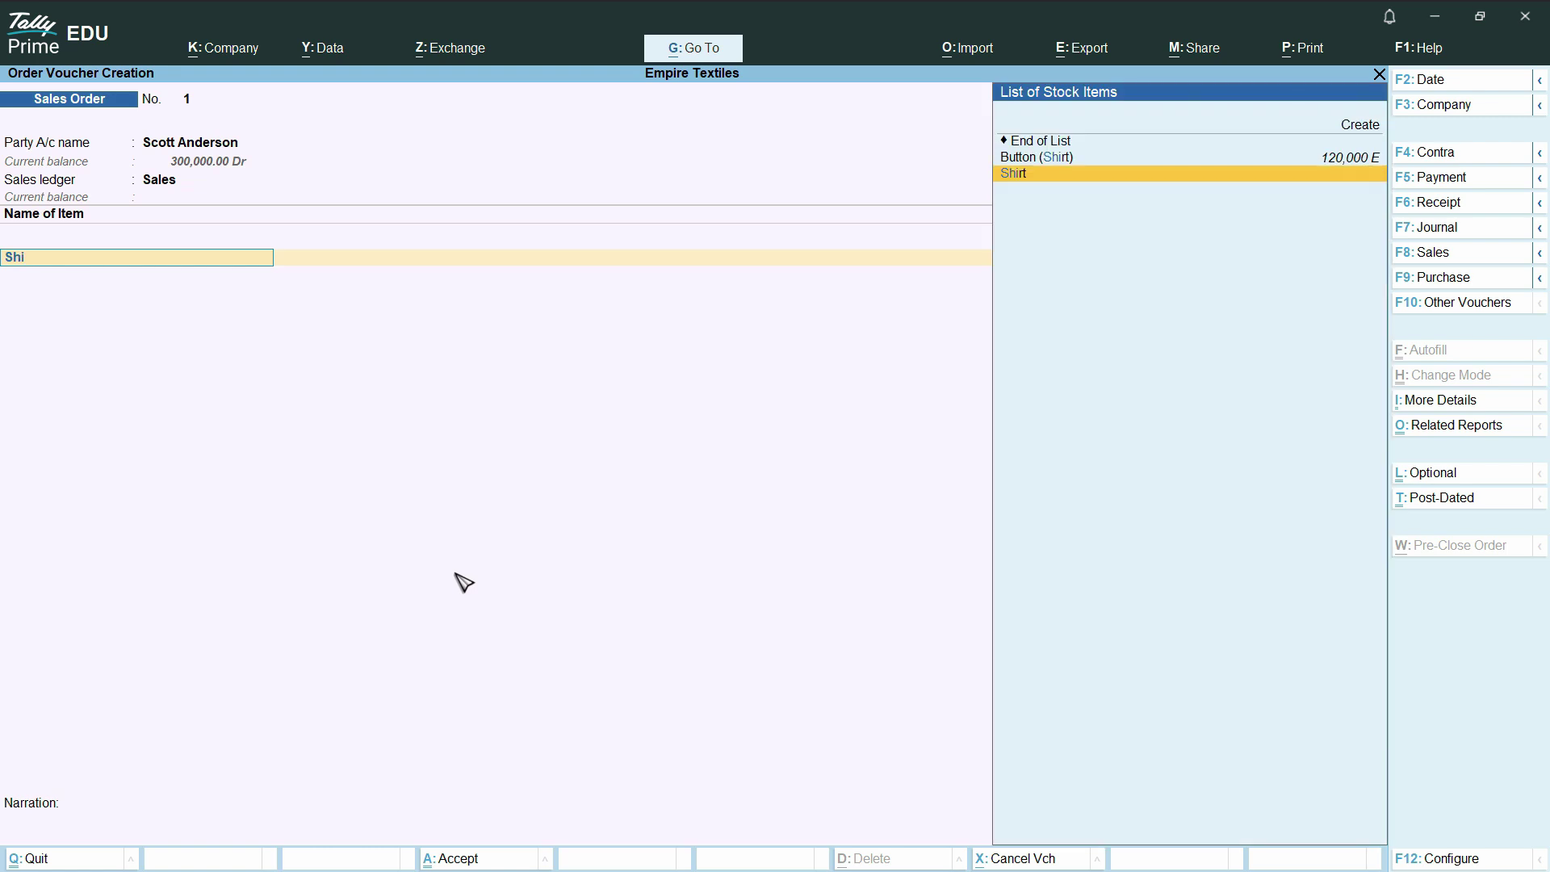
key("Return")
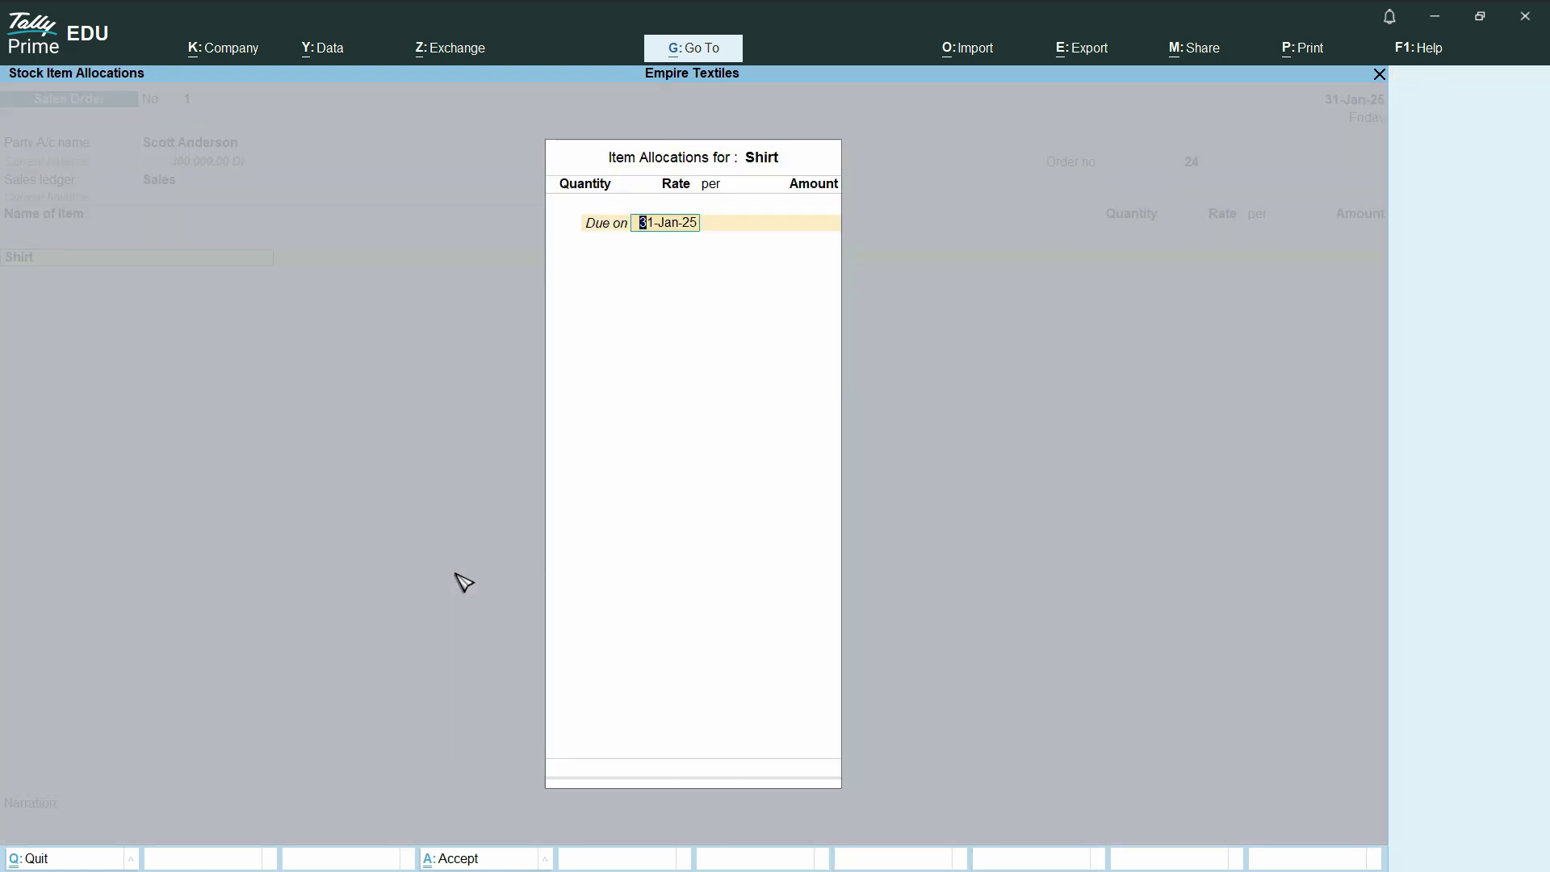
key("alt+Tab")
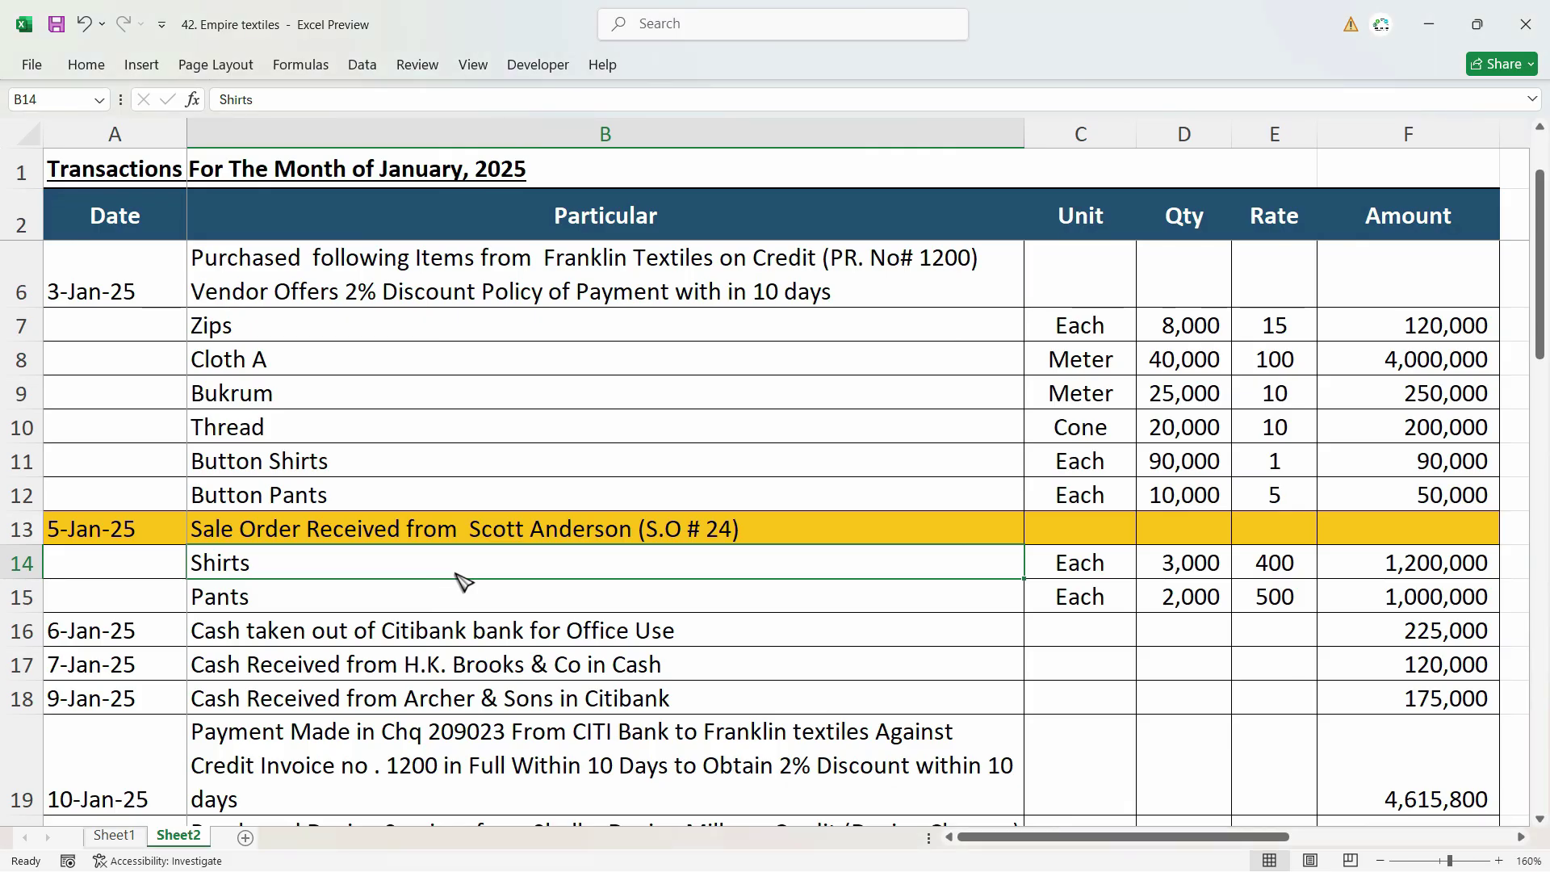
key("alt+Tab")
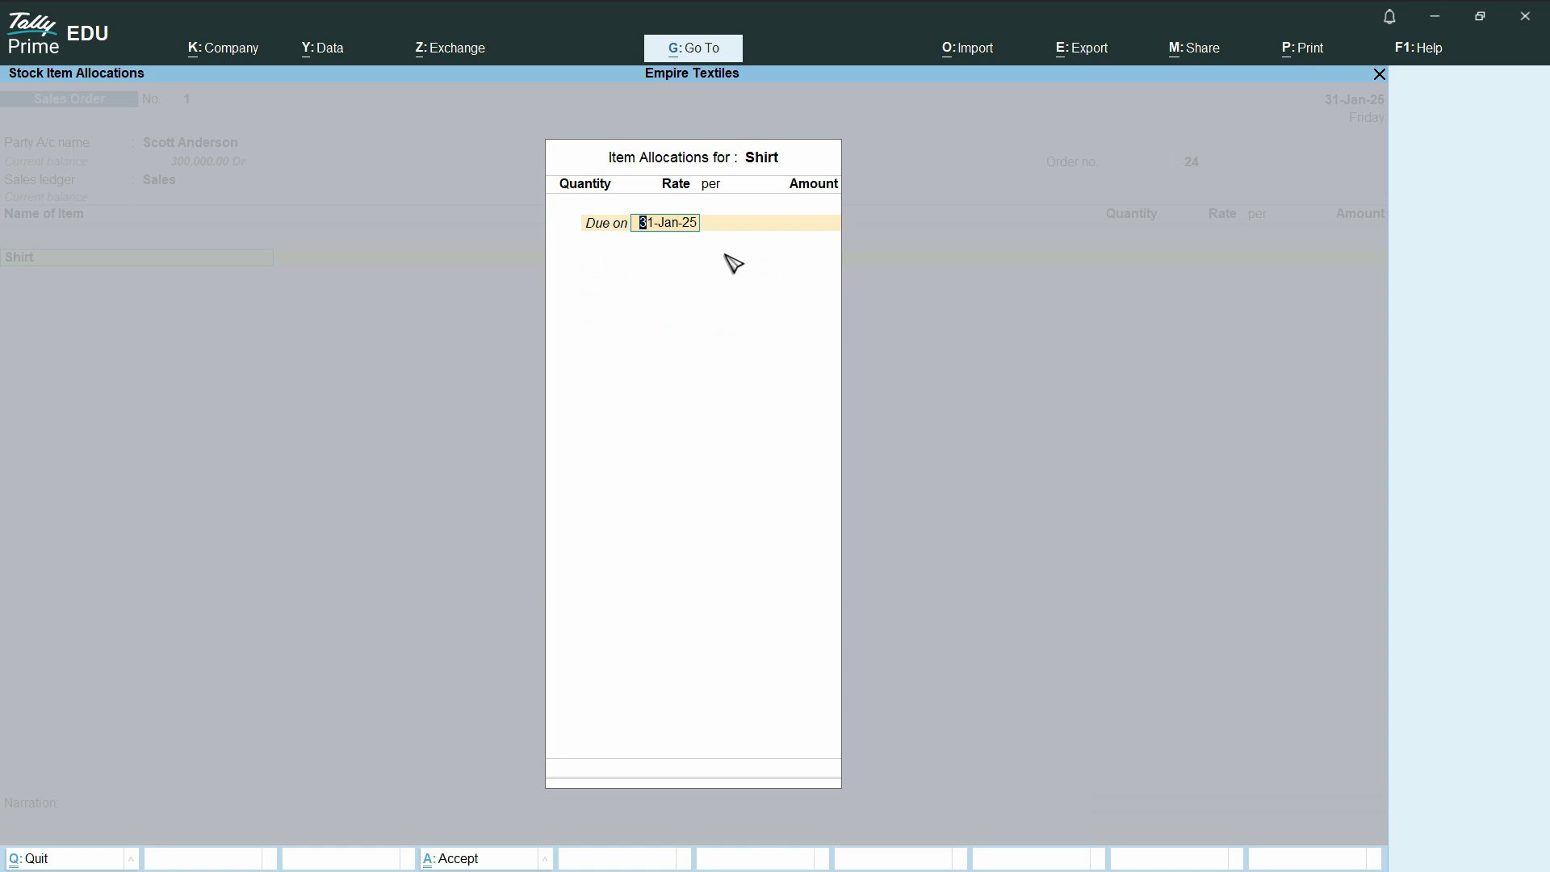
key("Return")
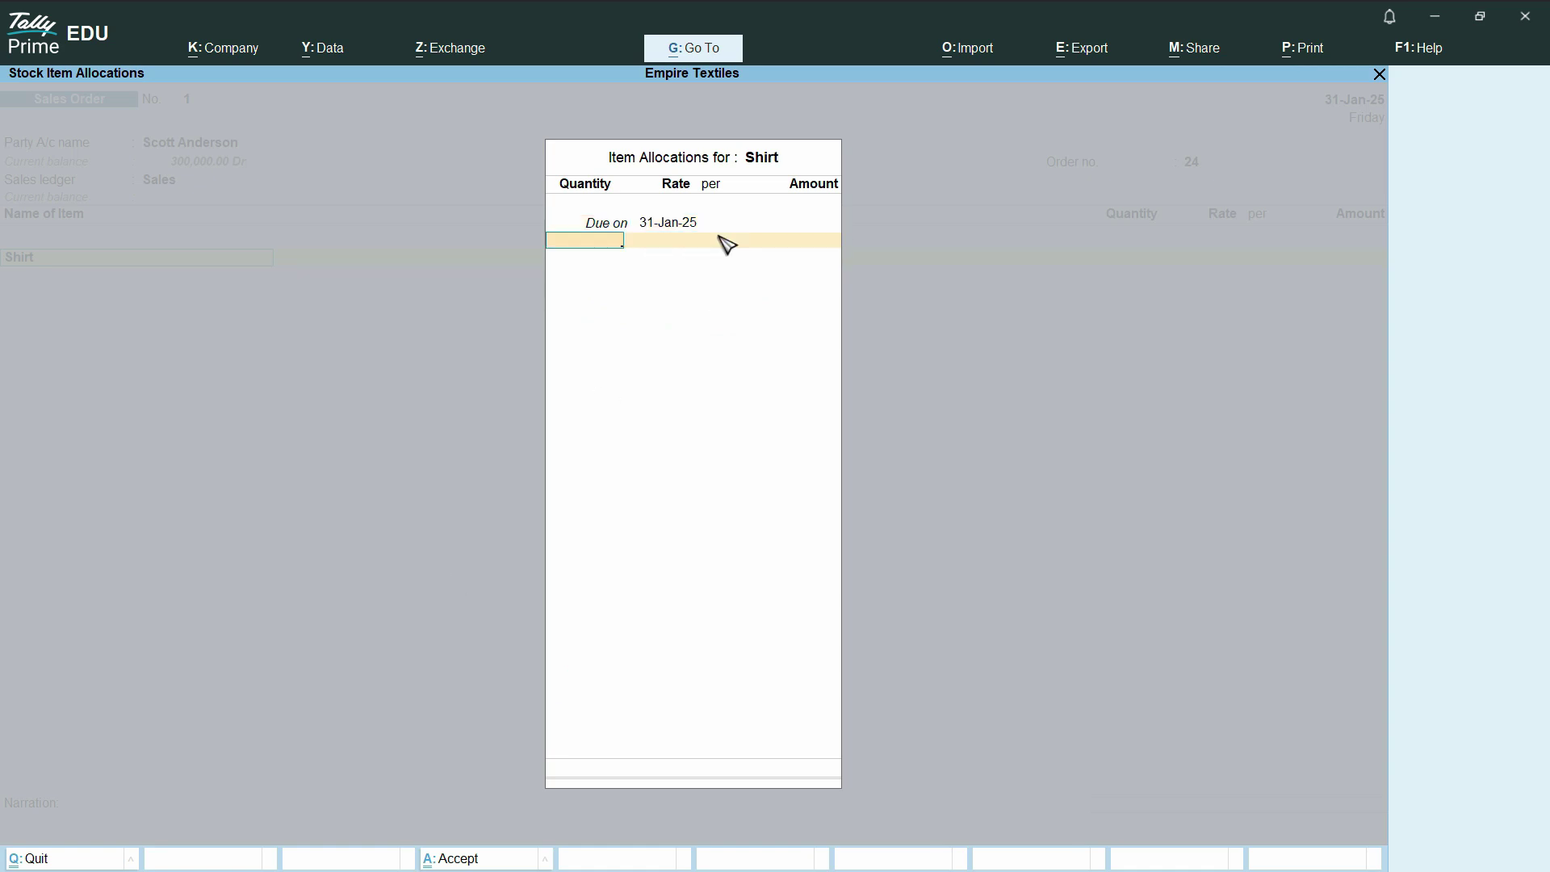
Allocate a quantity of 3,000 at a rate of 400 to the Shirt item, as listed in the workbook
key("alt+Tab")
key("alt+Tab")
type("30")
key("Return")
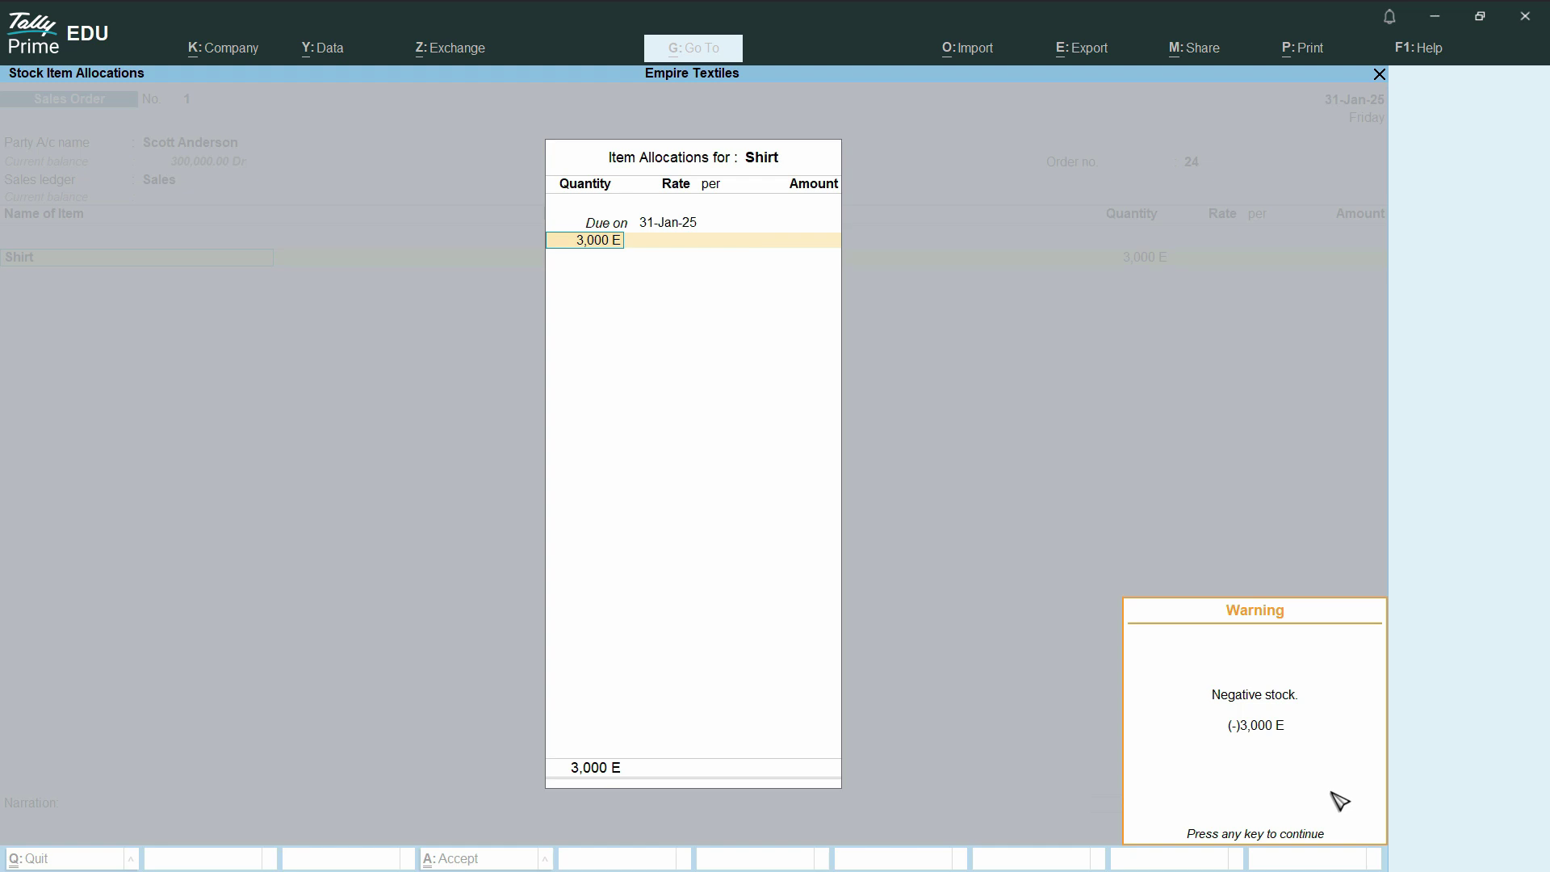
key("Return")
key("alt+Tab")
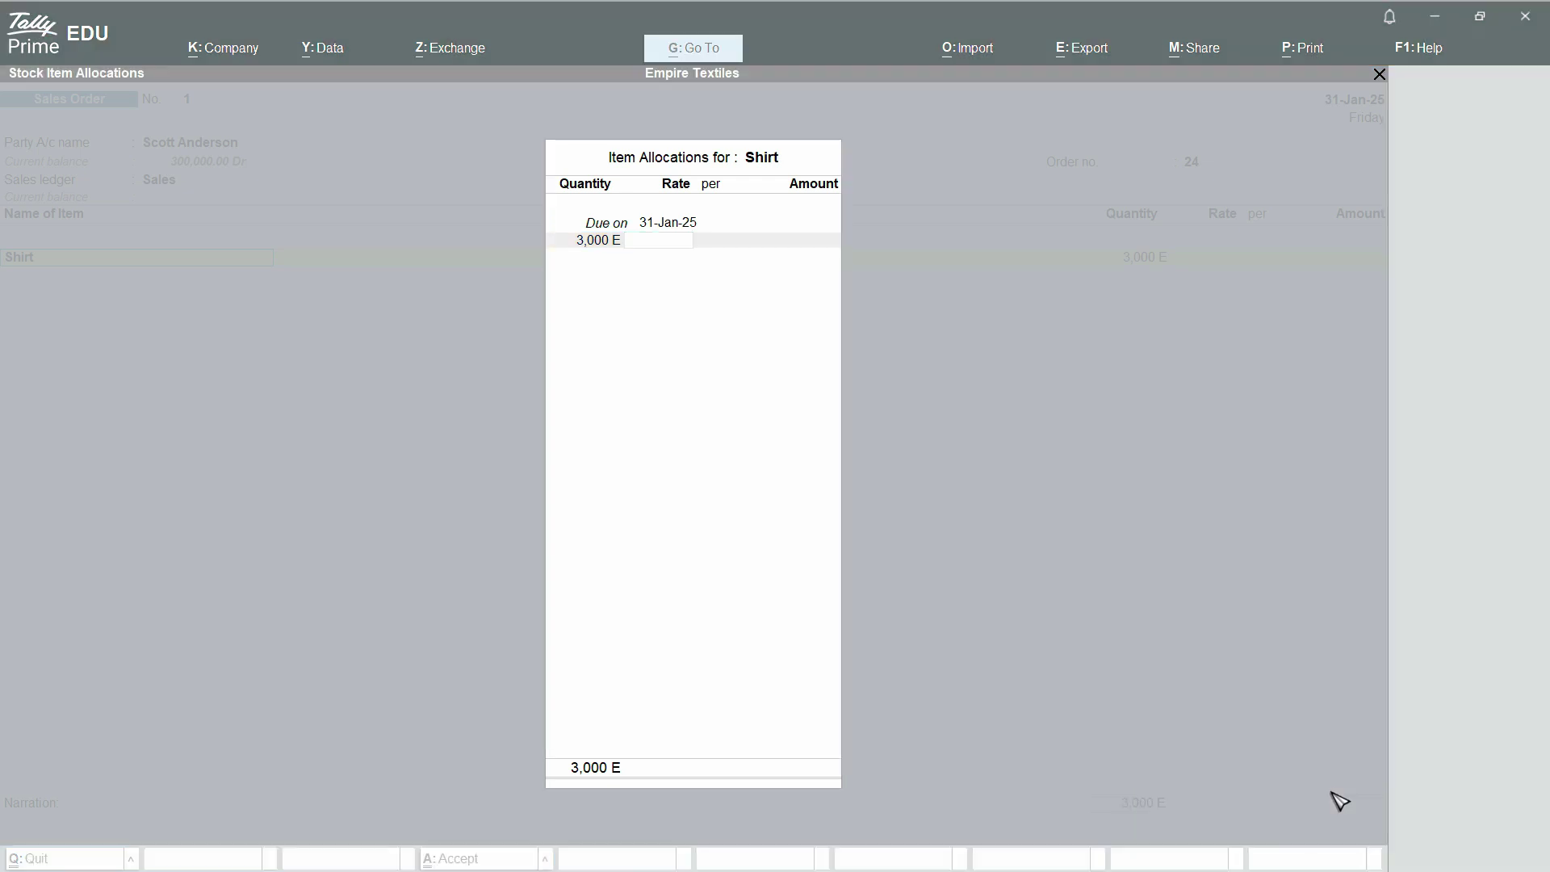
key("alt+Tab")
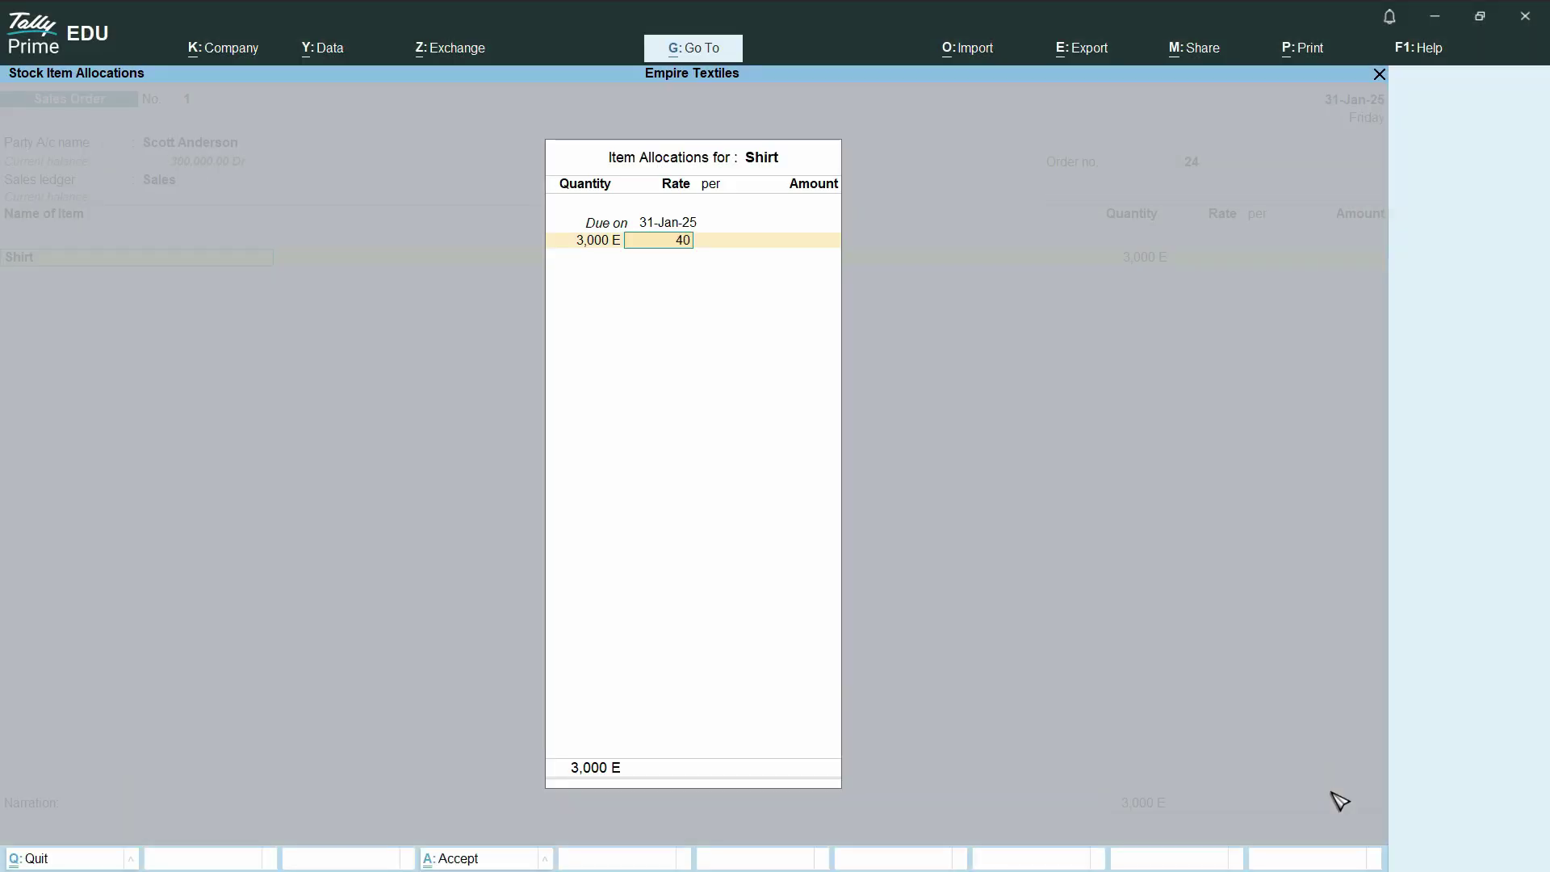
type("400")
key("Return")
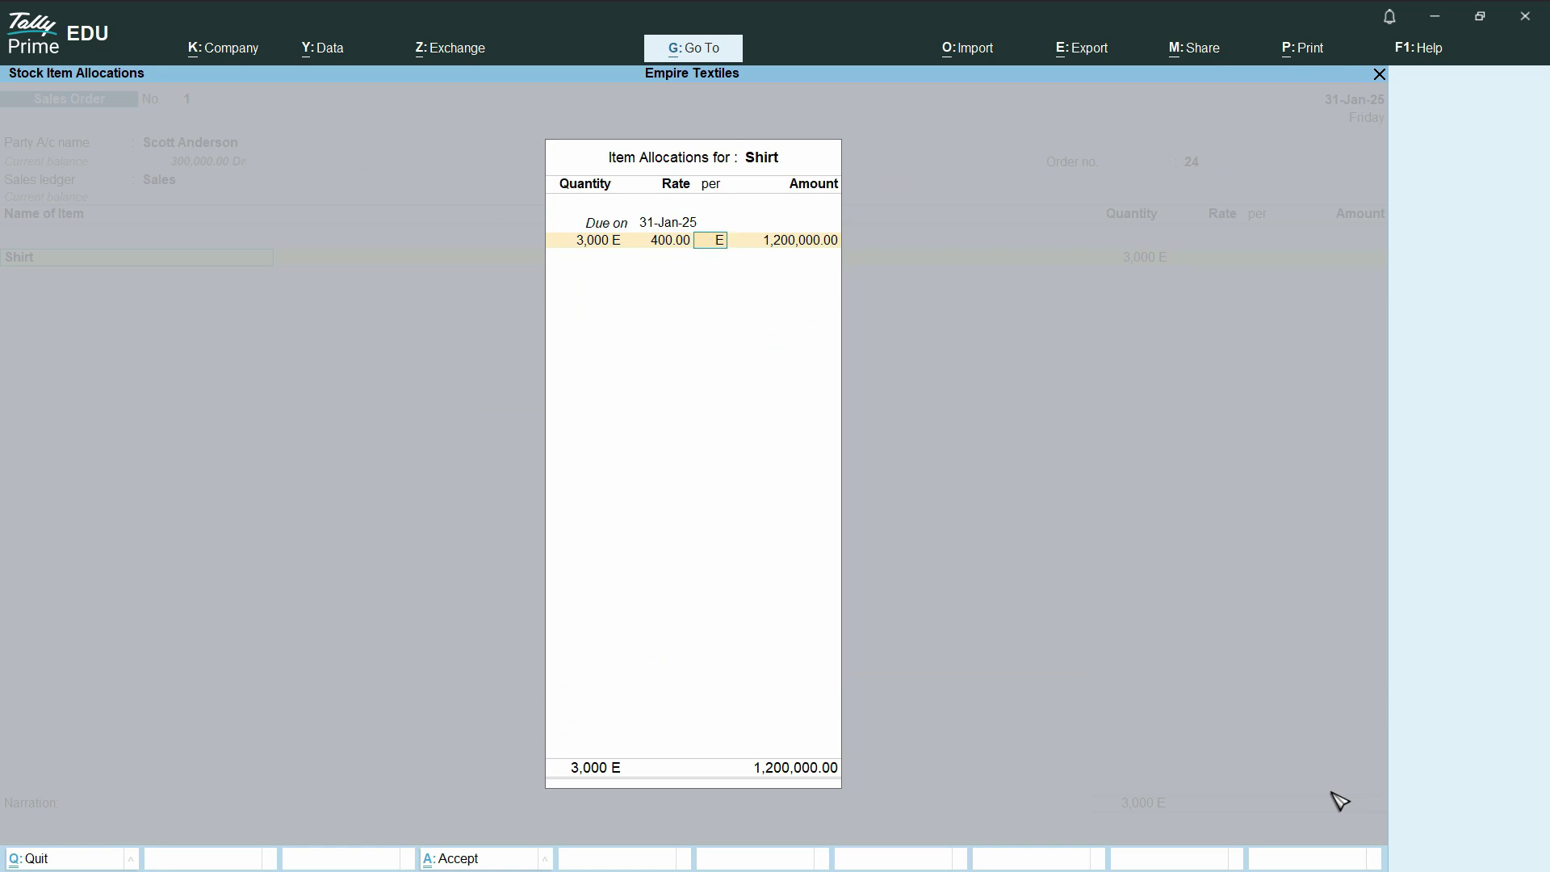
Check the Shirt amount against the workbook and accept the item's unit and amount without adding another due date
key("alt+Tab")
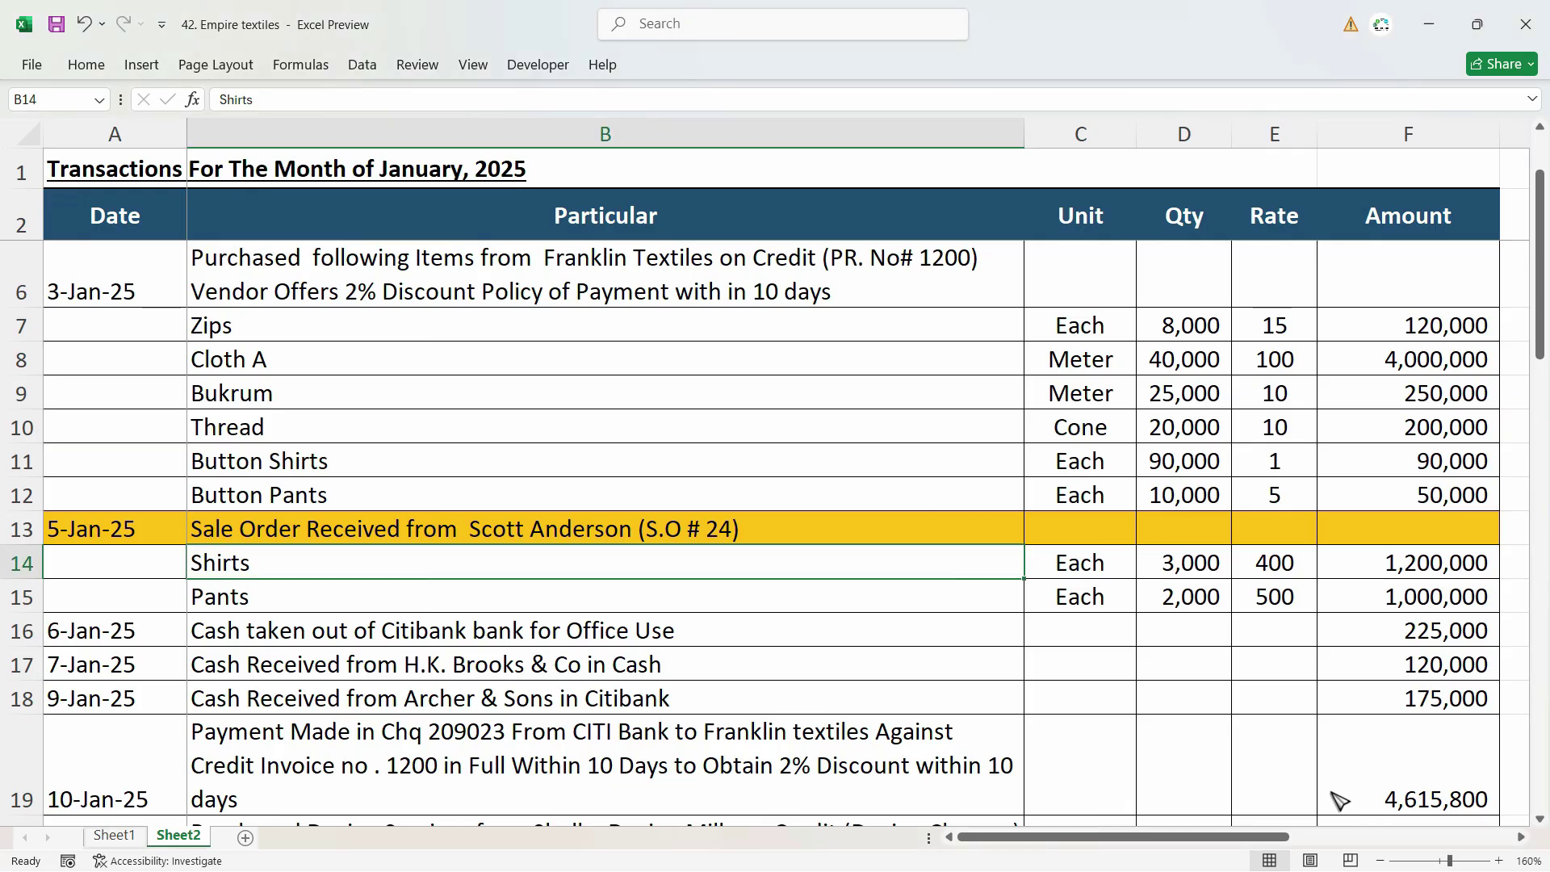
key("alt+Tab")
key("Return")
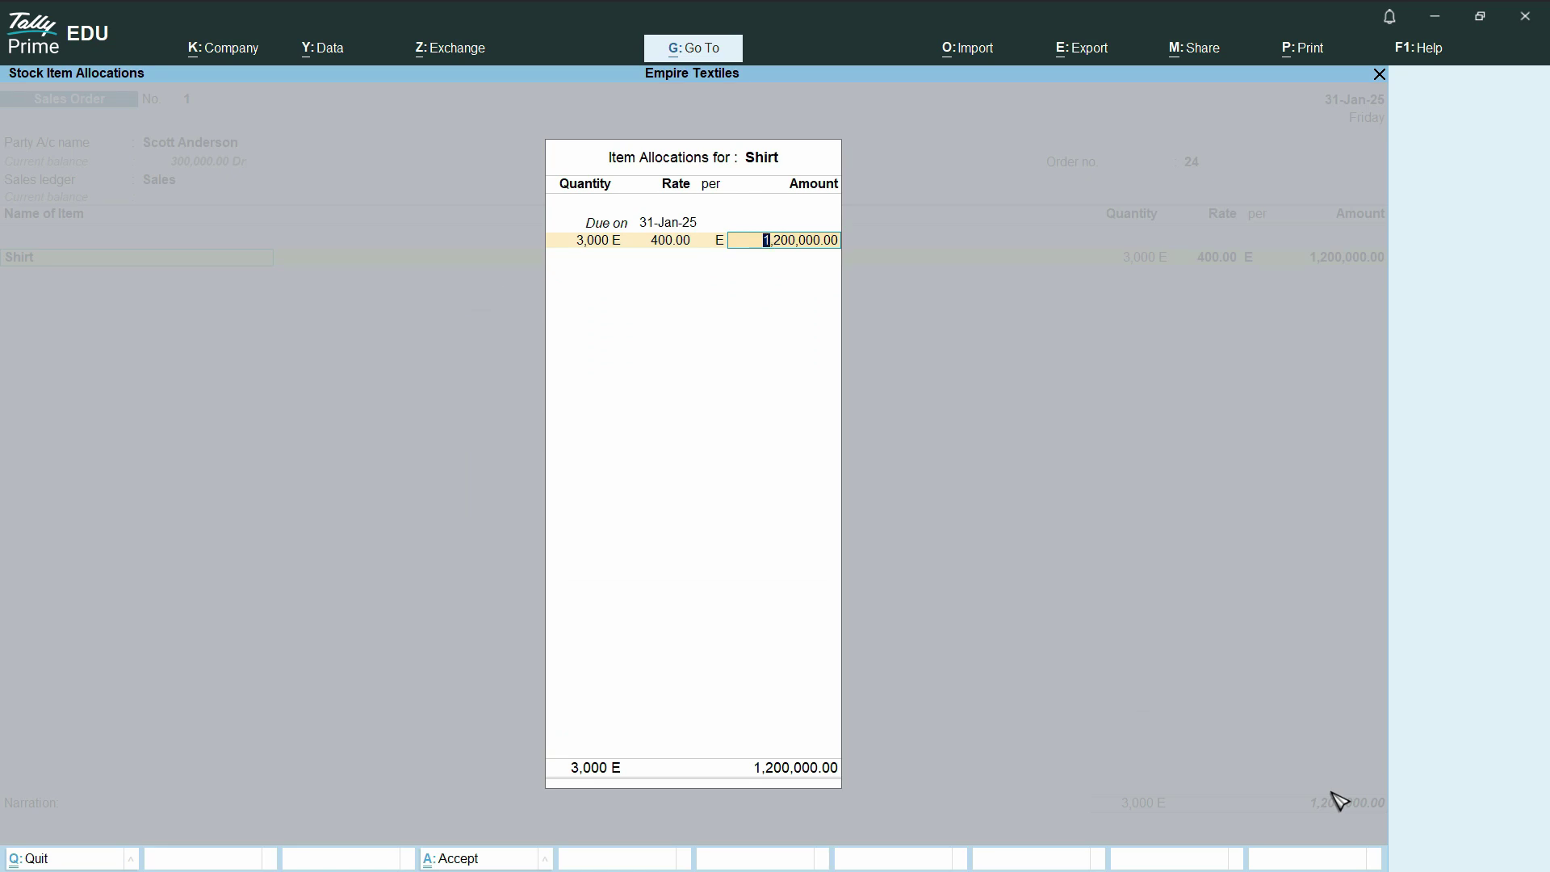
key("Return")
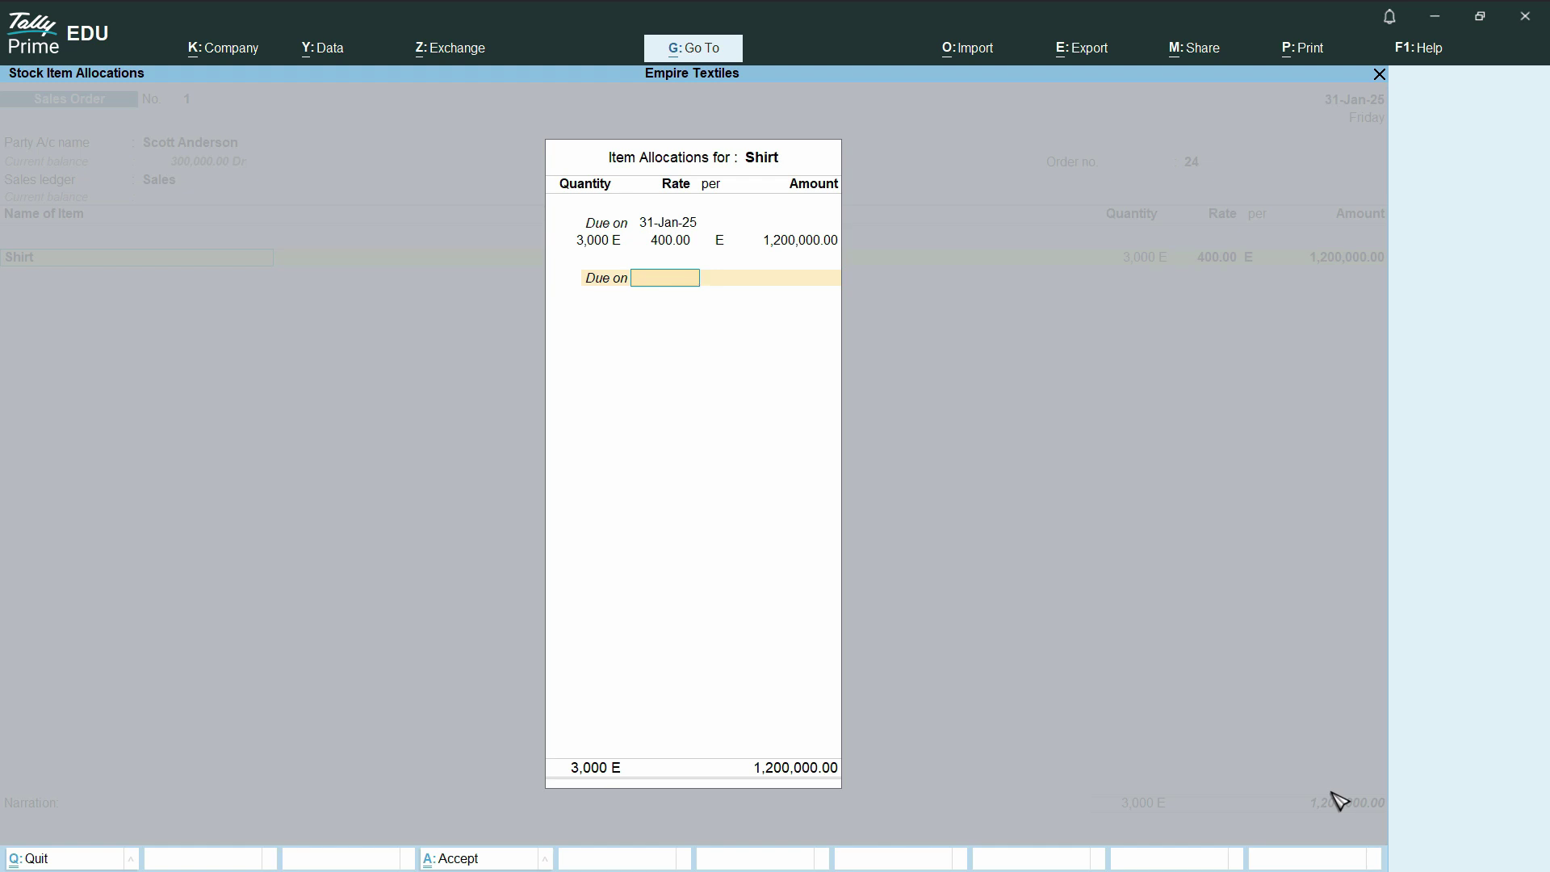
key("Return")
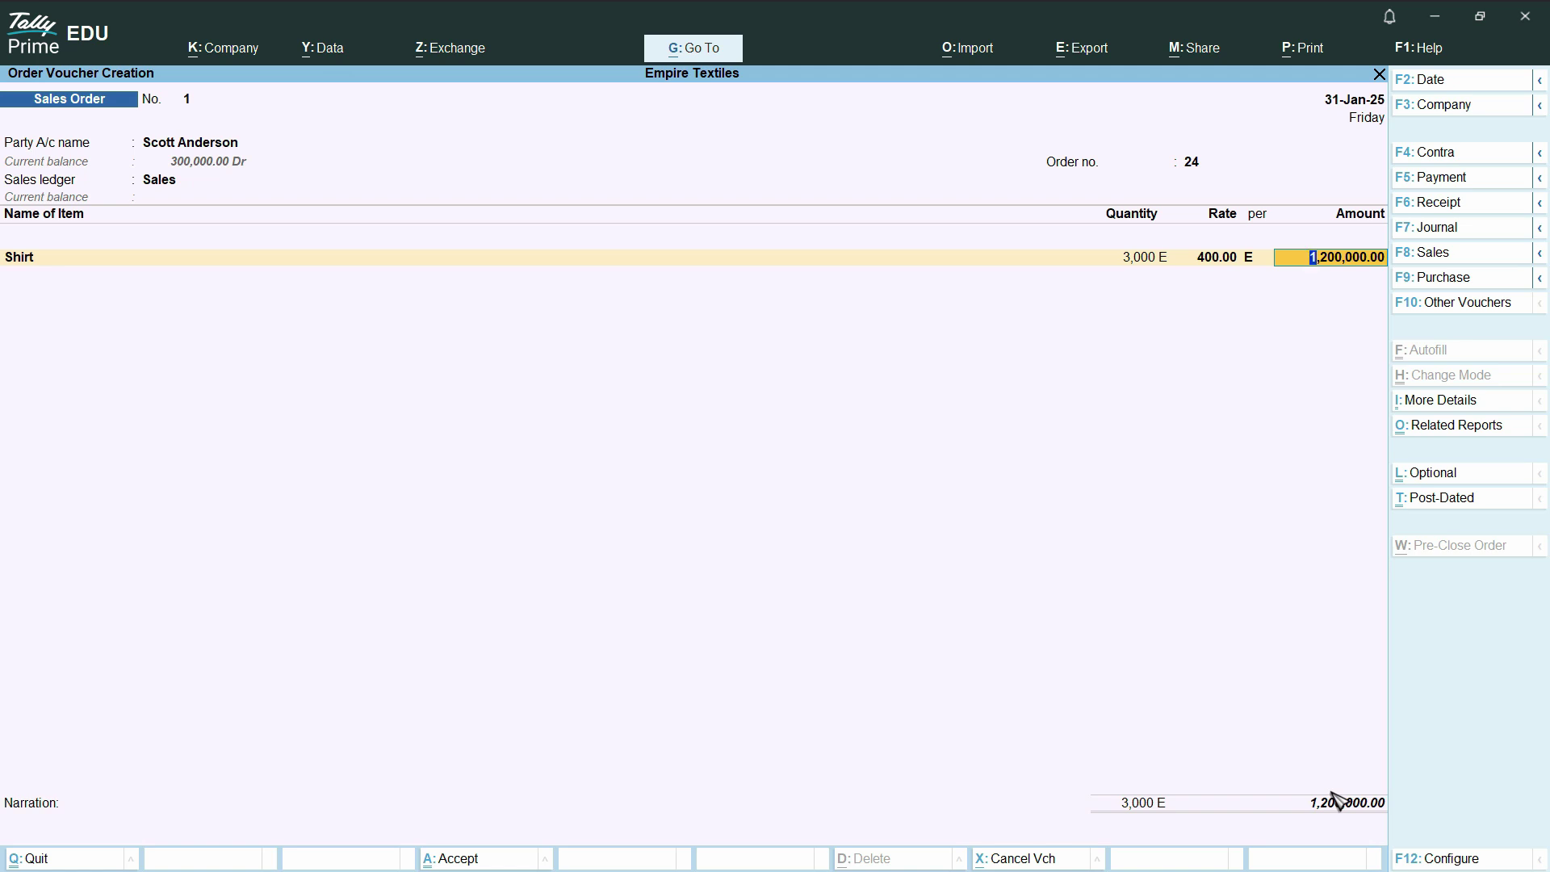
key("Return")
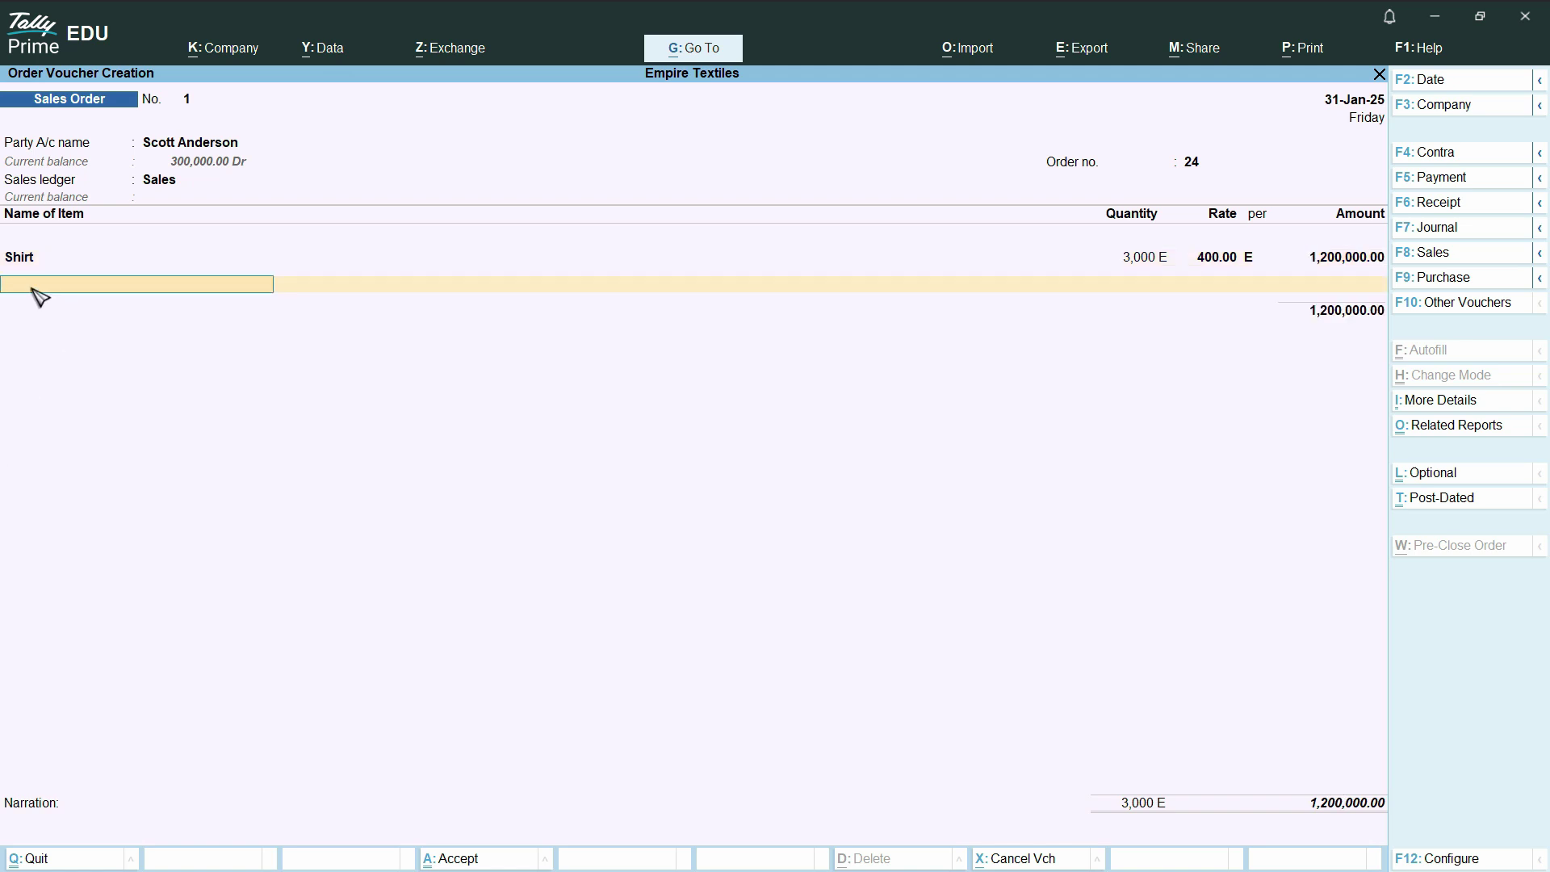
Add Pants as the second item of the sales order with a due date of 31-Jan-25
key("alt")
key("alt+Tab")
key("alt+Tab")
type("Pan")
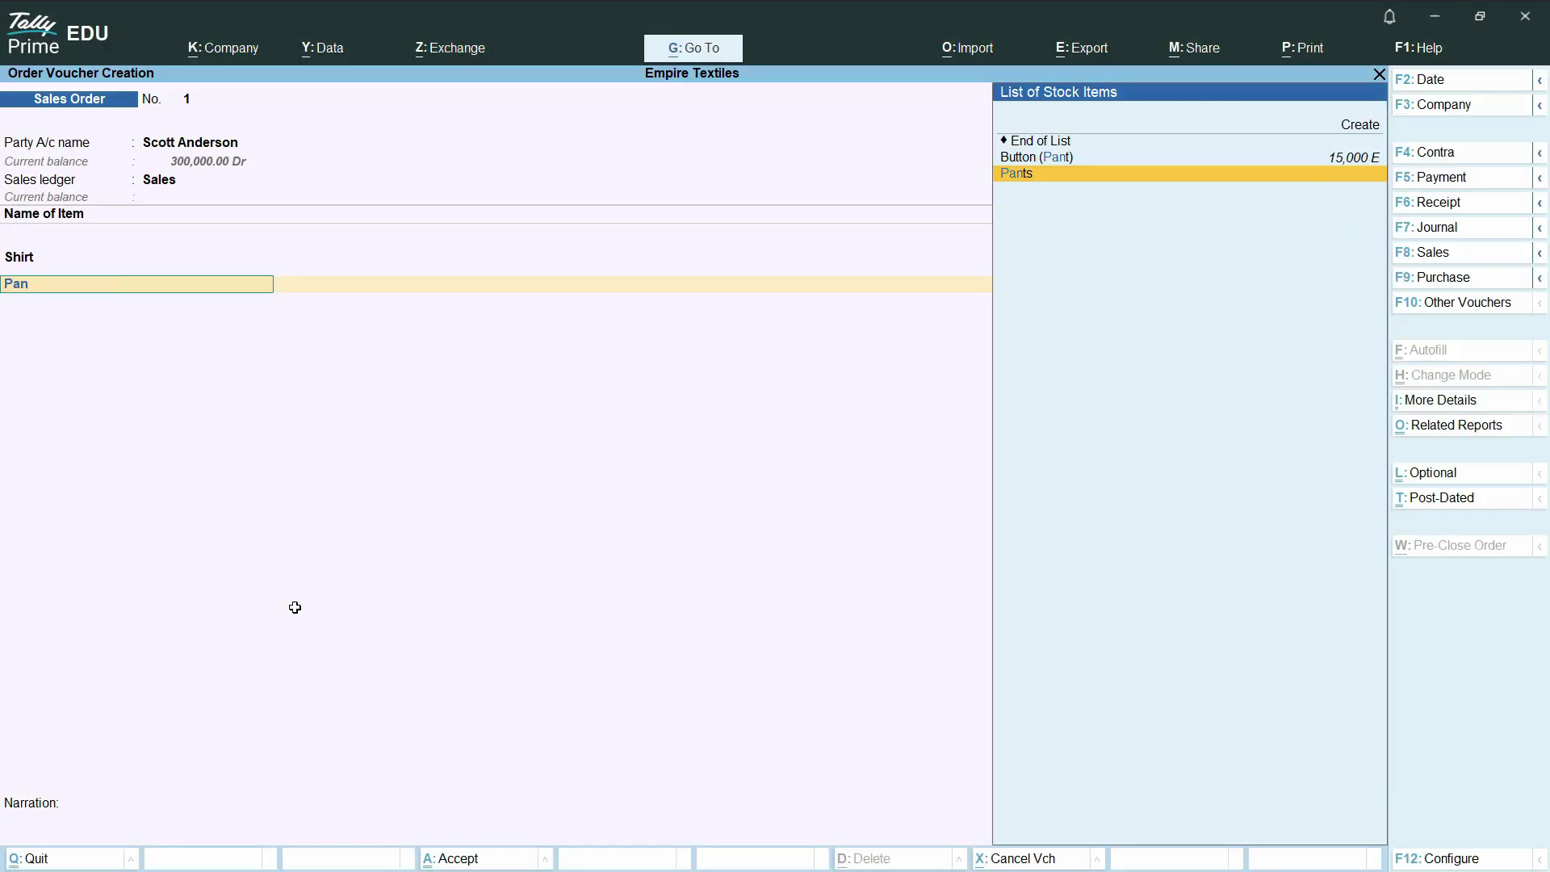
key("Return")
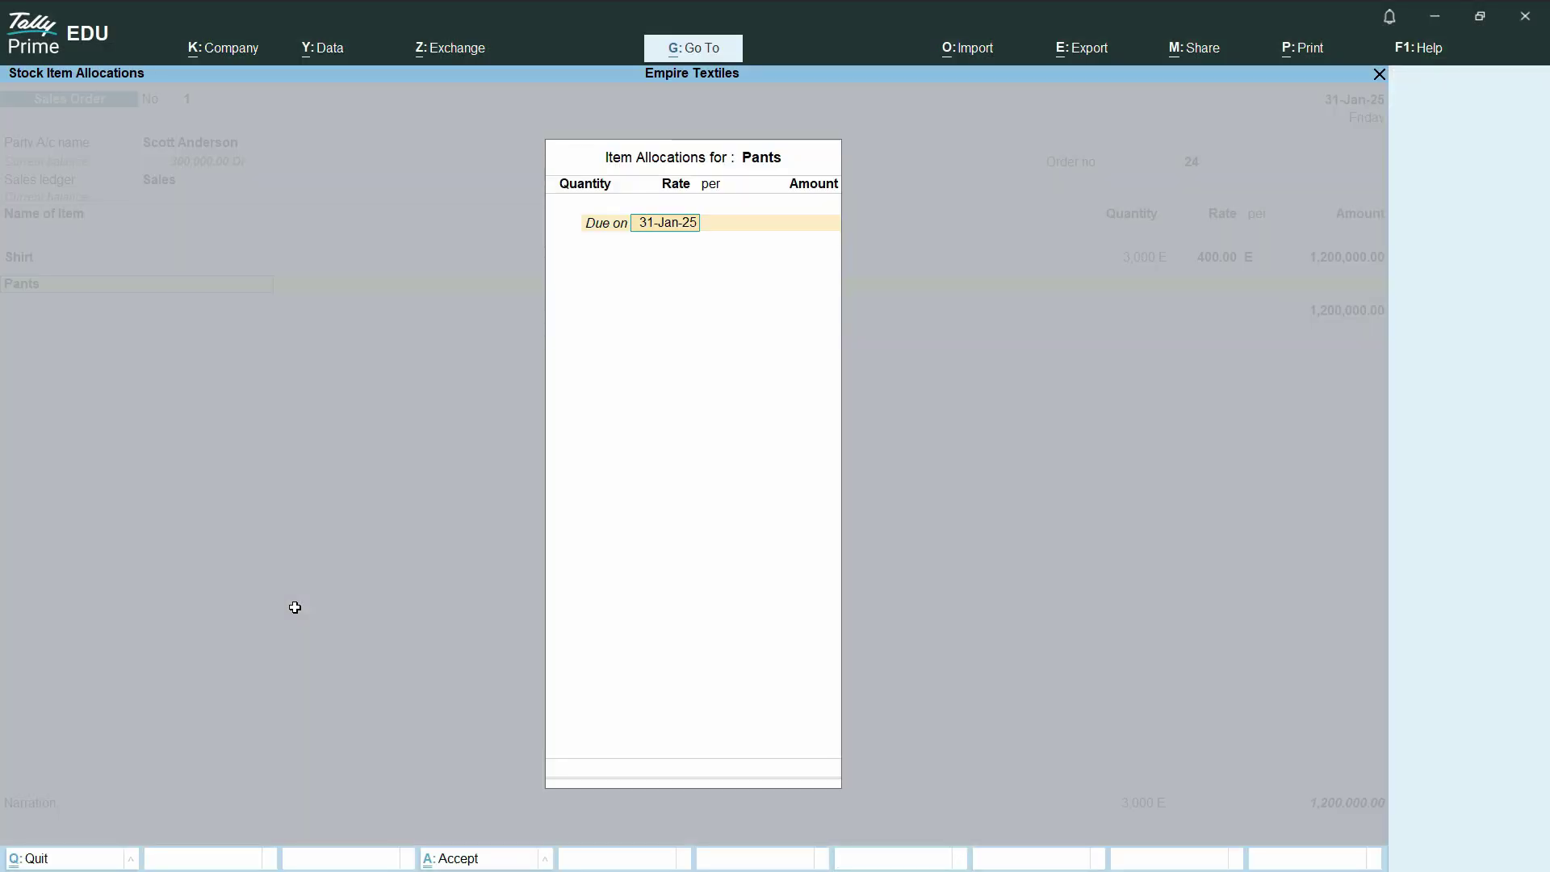
key("Return")
Set the quantity of the Pants item to 2,000, as listed in the workbook, and dismiss the stock warning
key("alt+Tab")
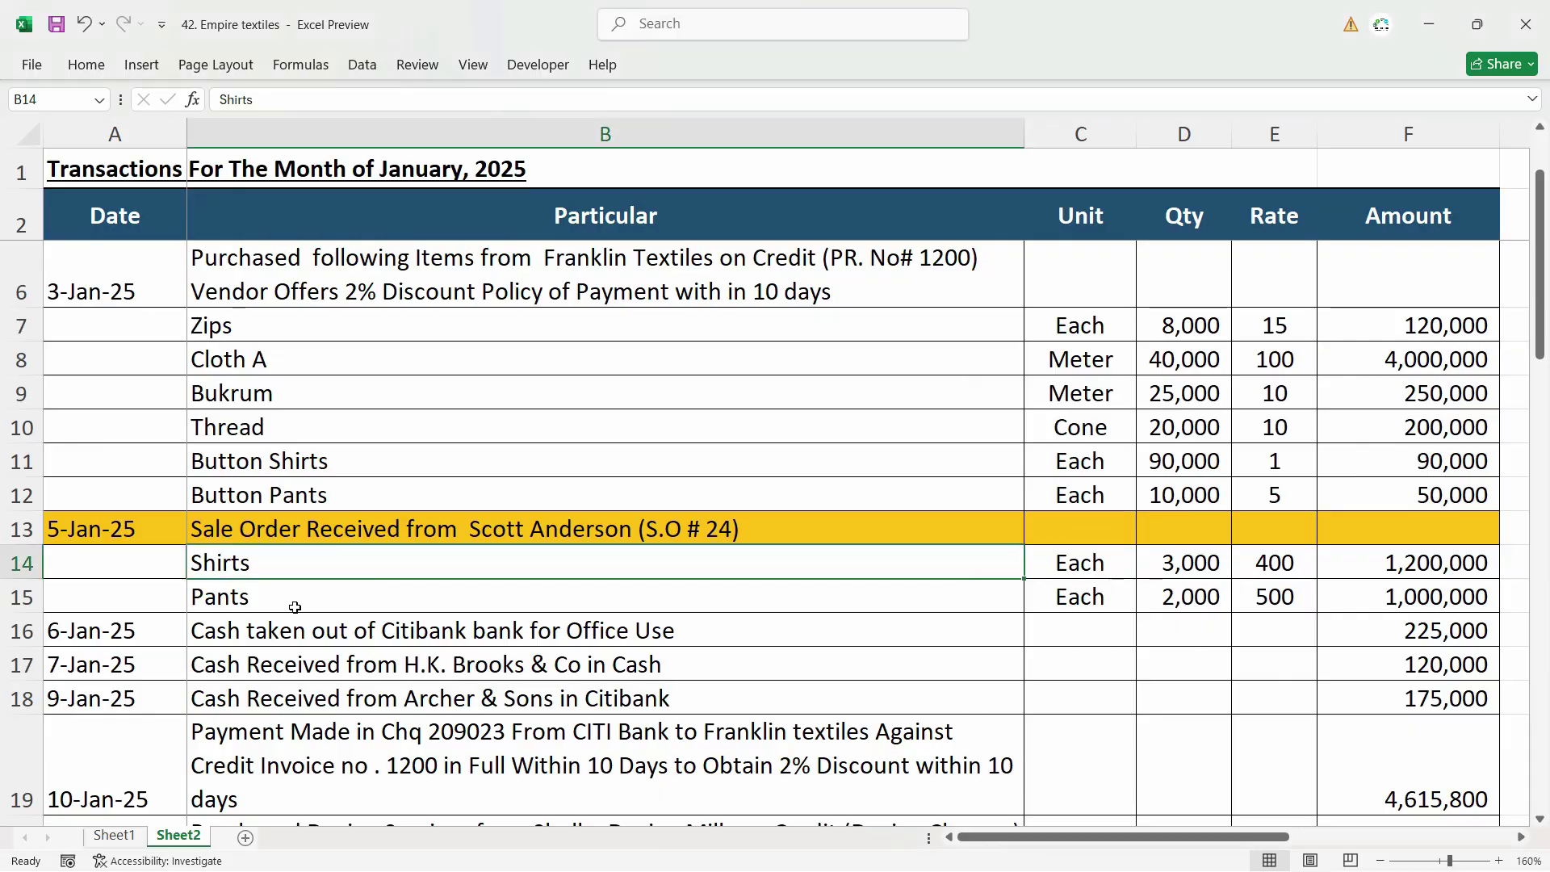
key("alt+Tab")
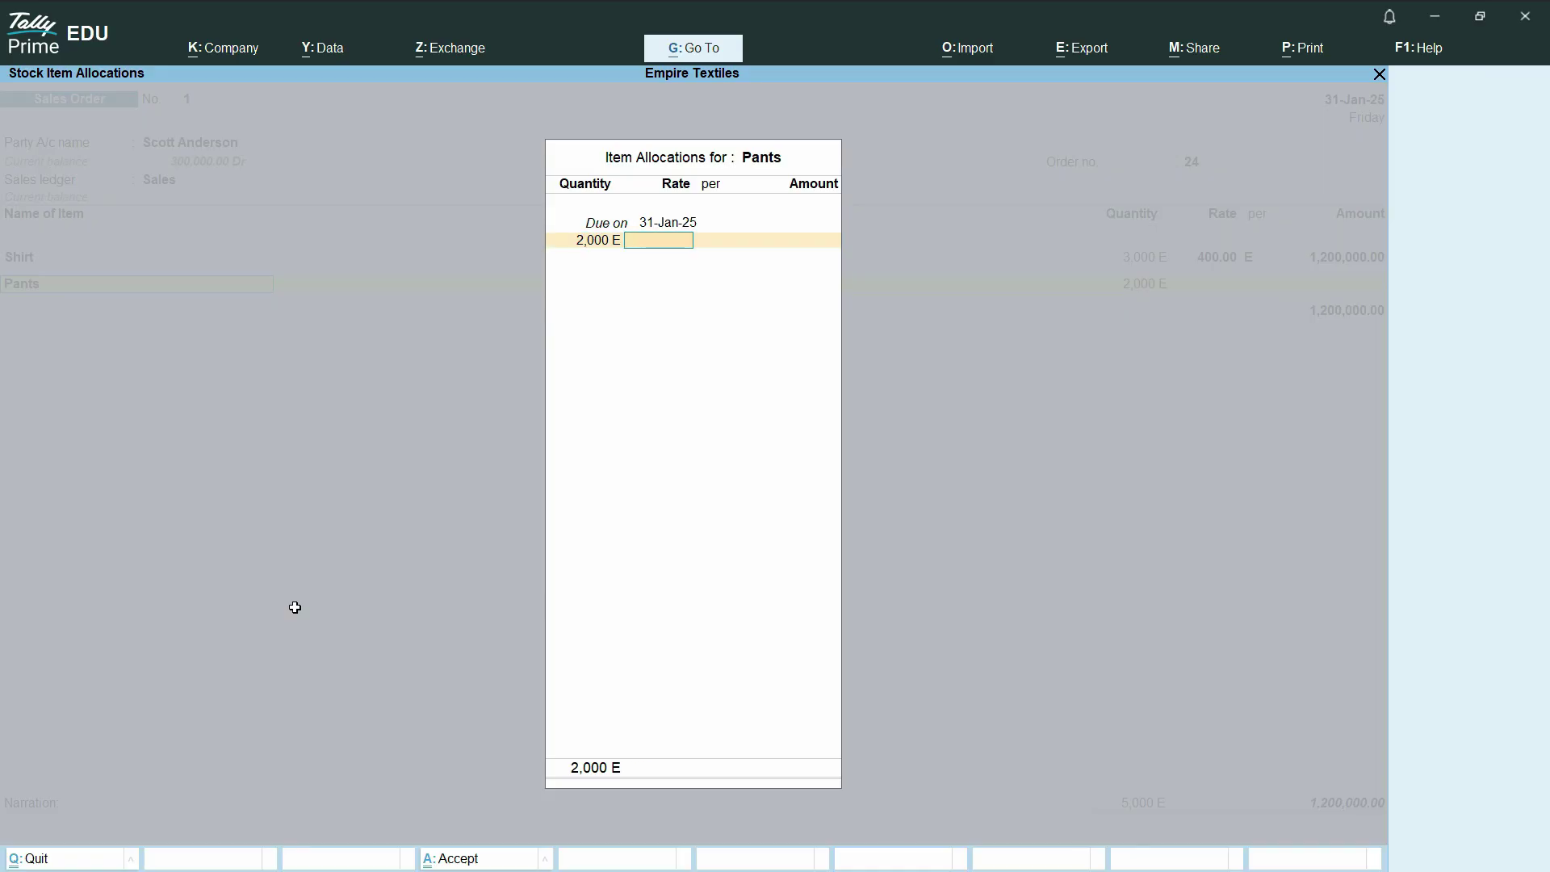
key("BackSpace")
key("Escape")
key("y")
key("Return")
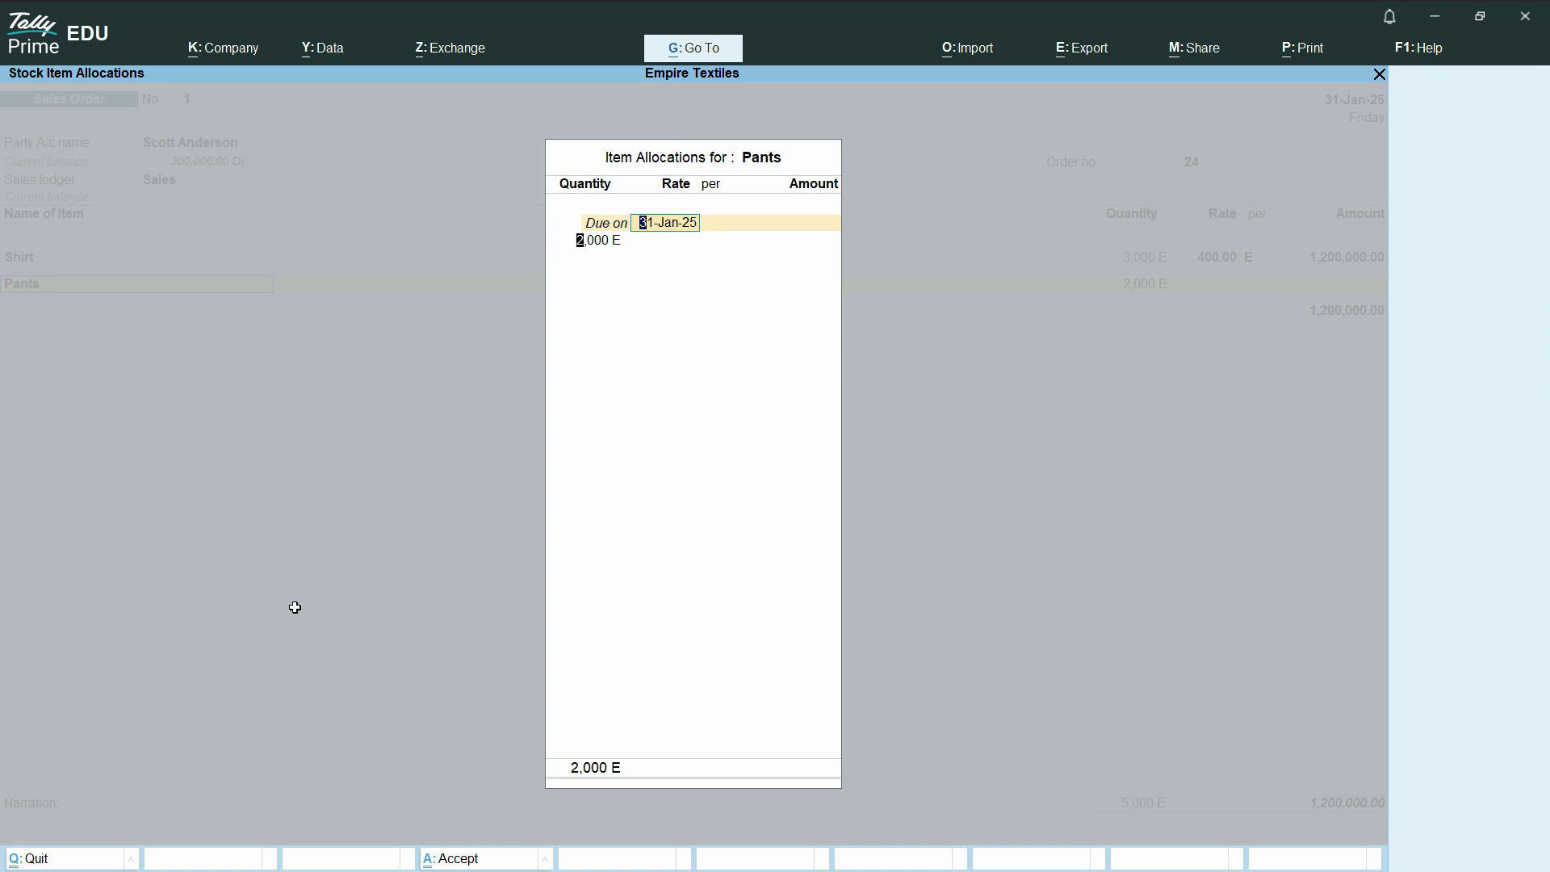
key("Return")
key("Return")
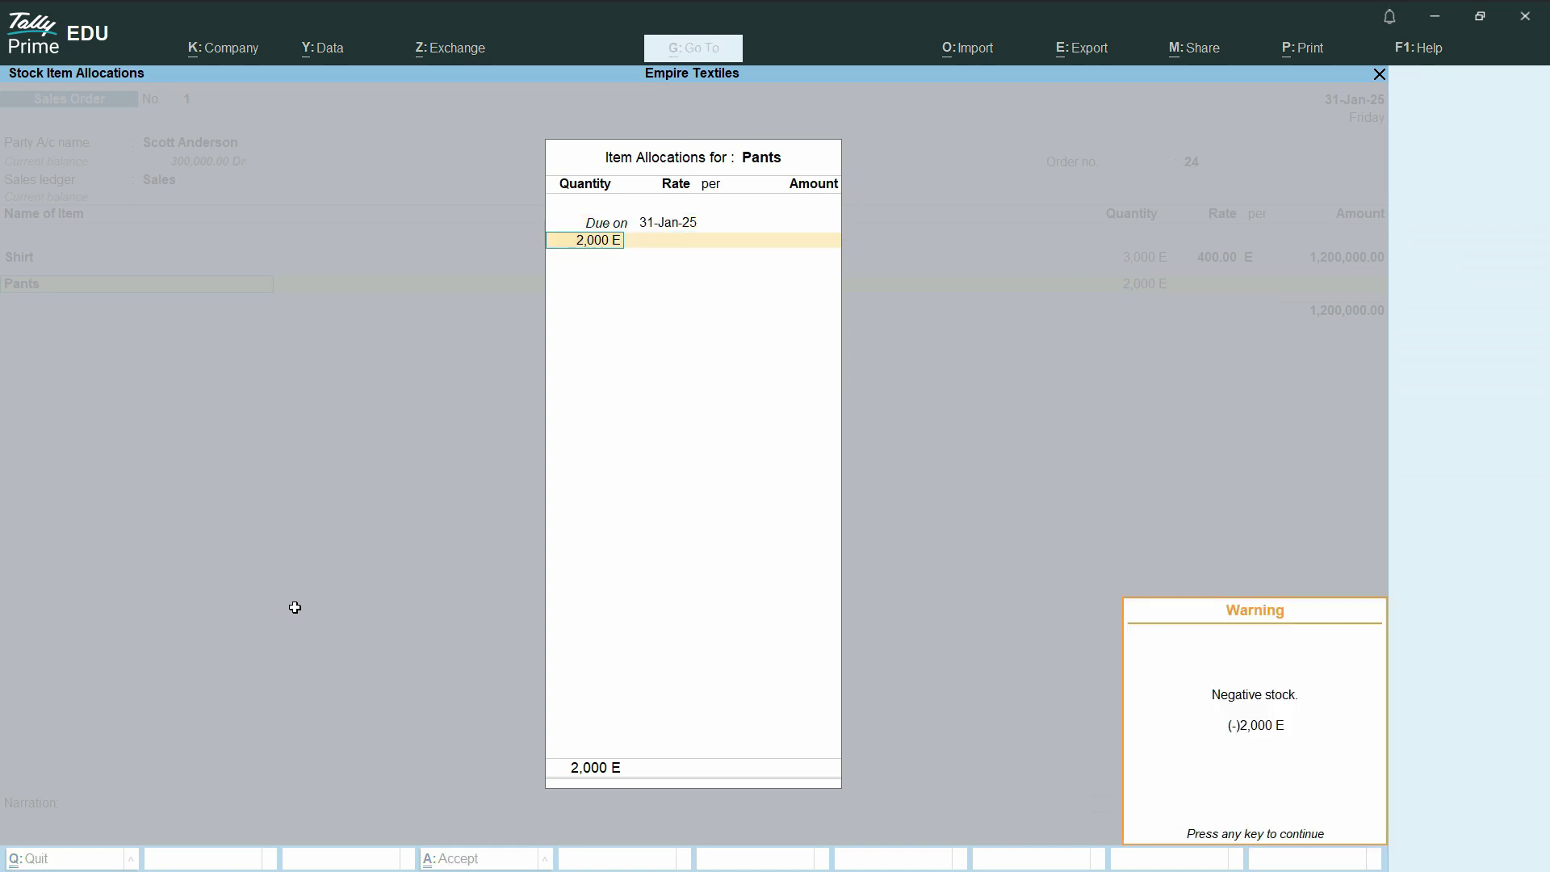
key("Return")
Set the rate of the Pants item to 500 and accept its allocation into the order
key("alt+Tab")
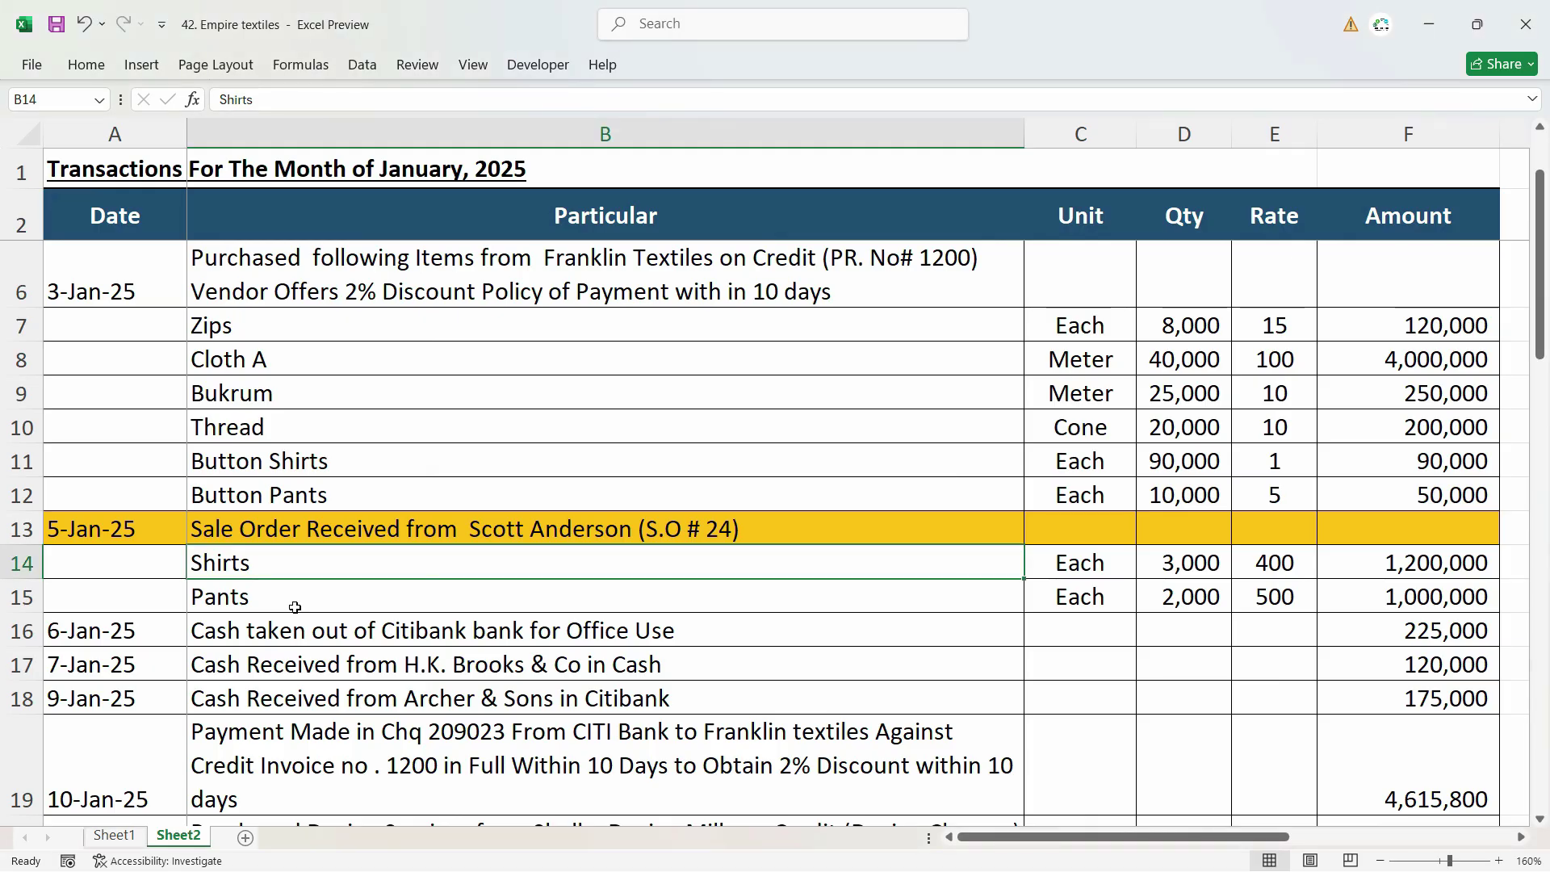
key("alt+Tab")
type("500")
key("Return")
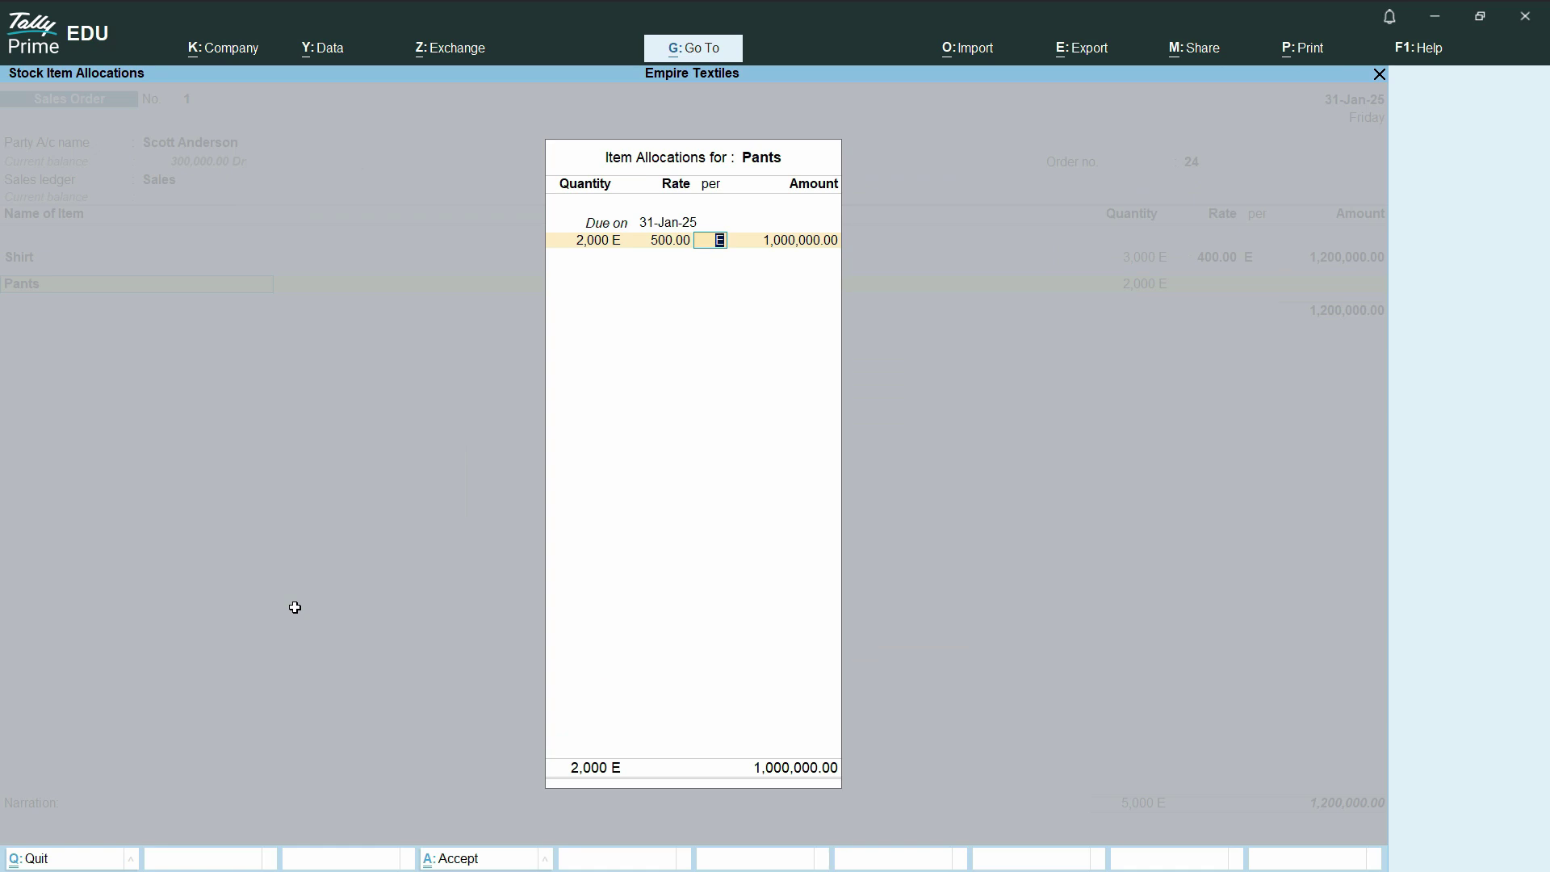
key("Return")
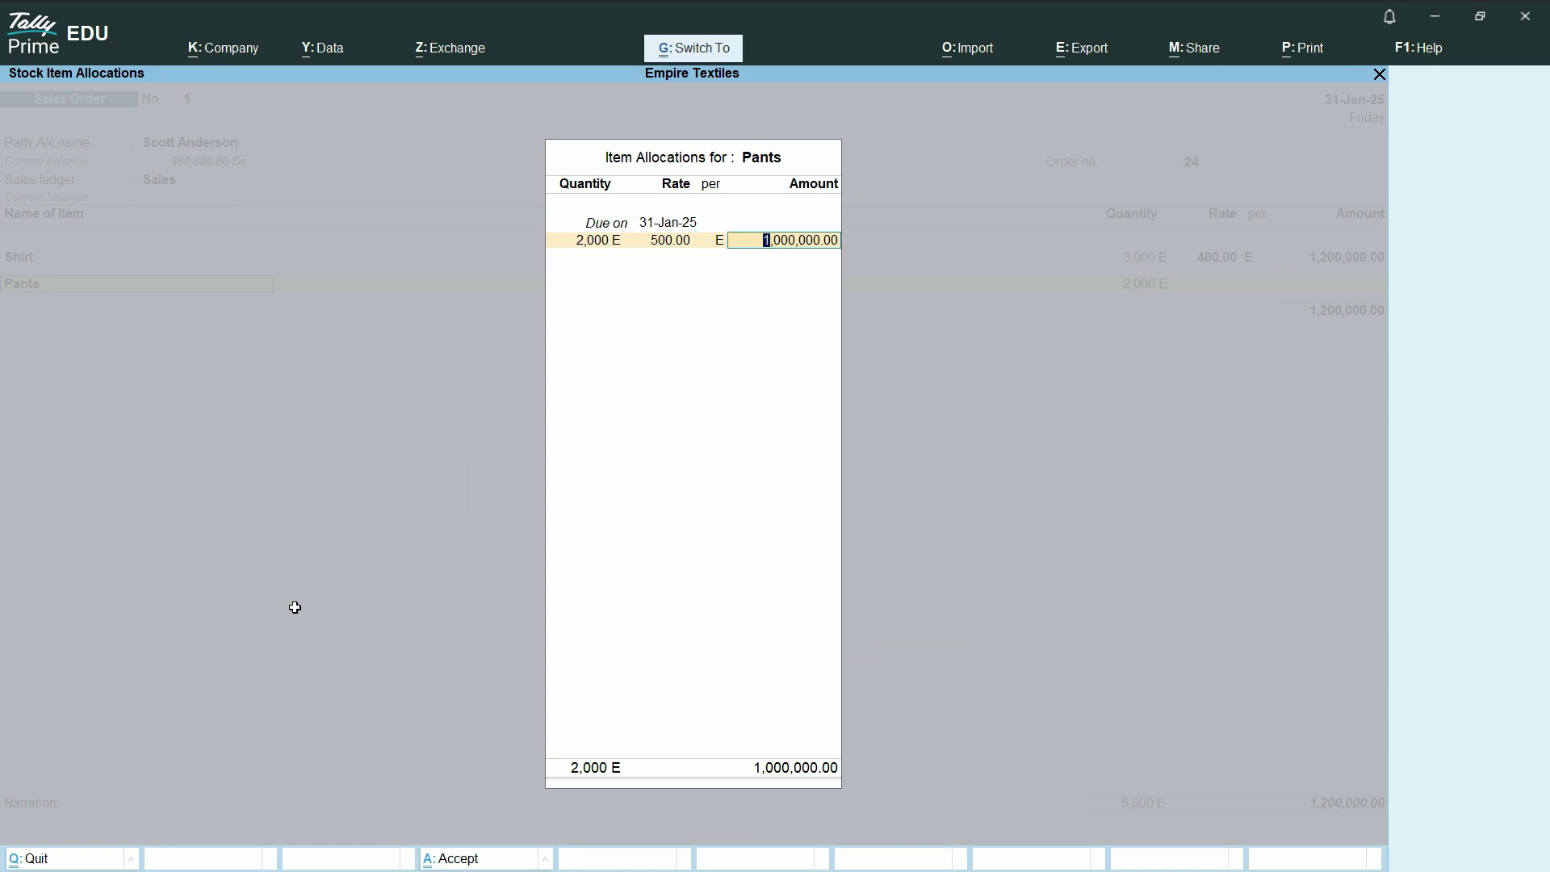
key("Return")
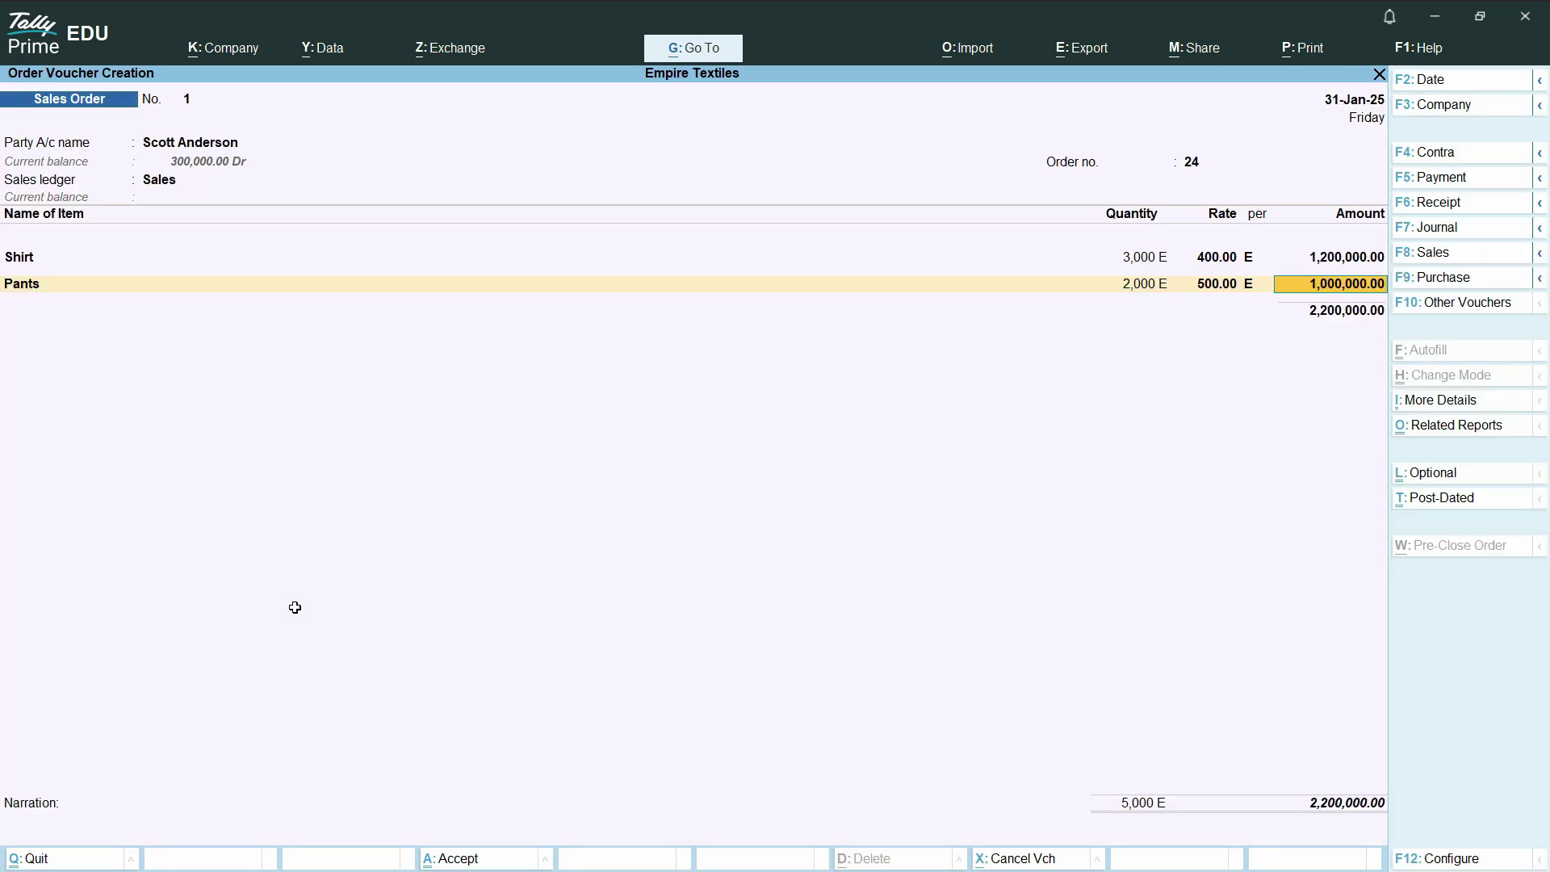
key("Return")
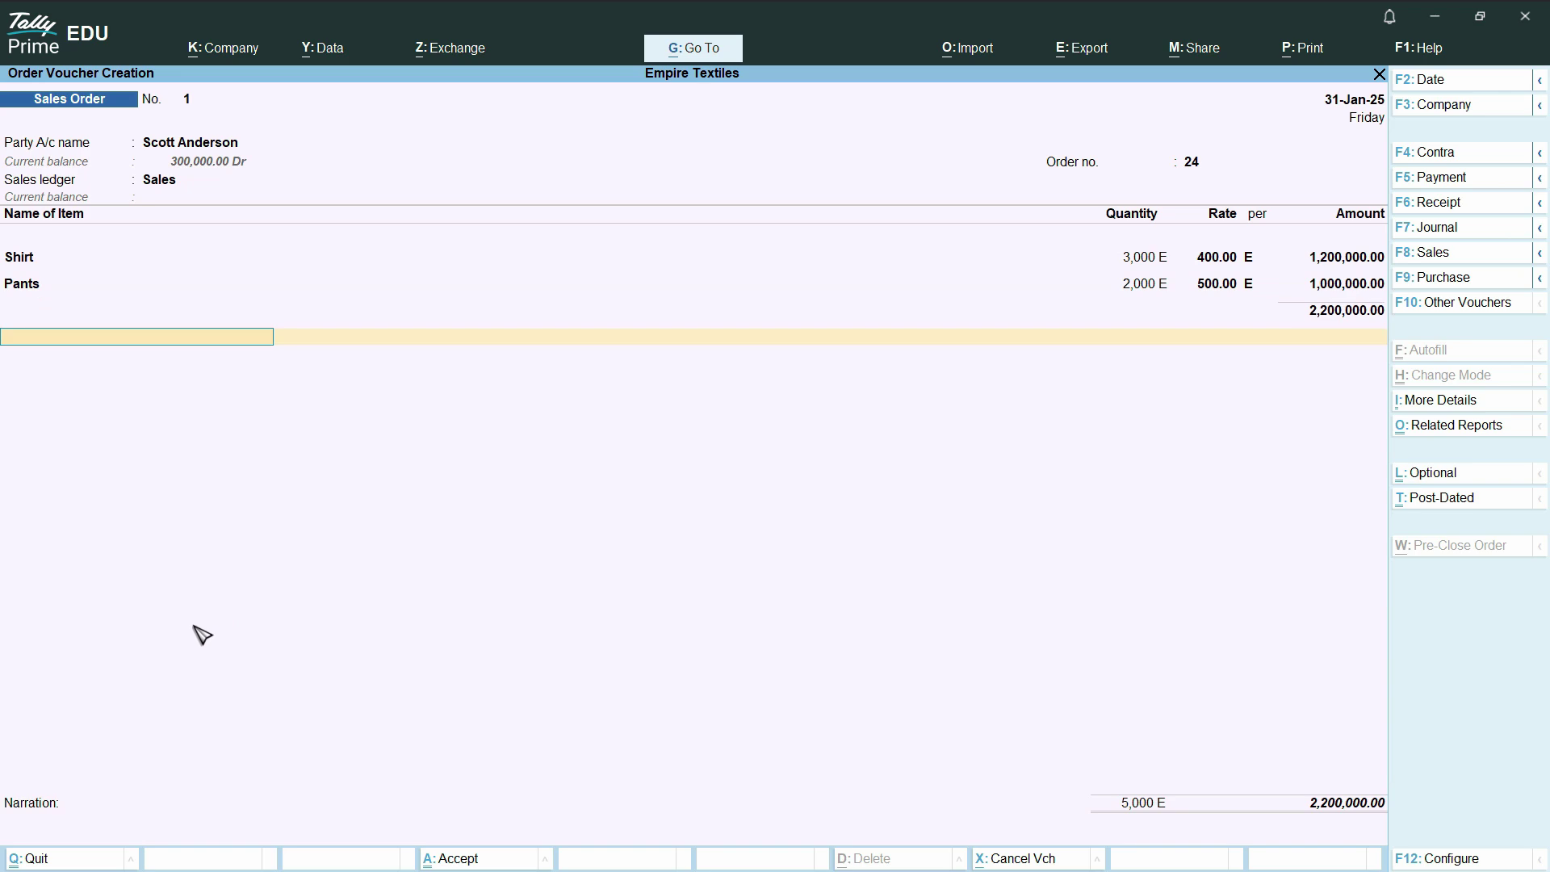
End the item list, dismiss the stock warning and copy the 5-Jan-25 sale order description from the Excel workbook into the voucher's narration
key("Return")
key("Return")
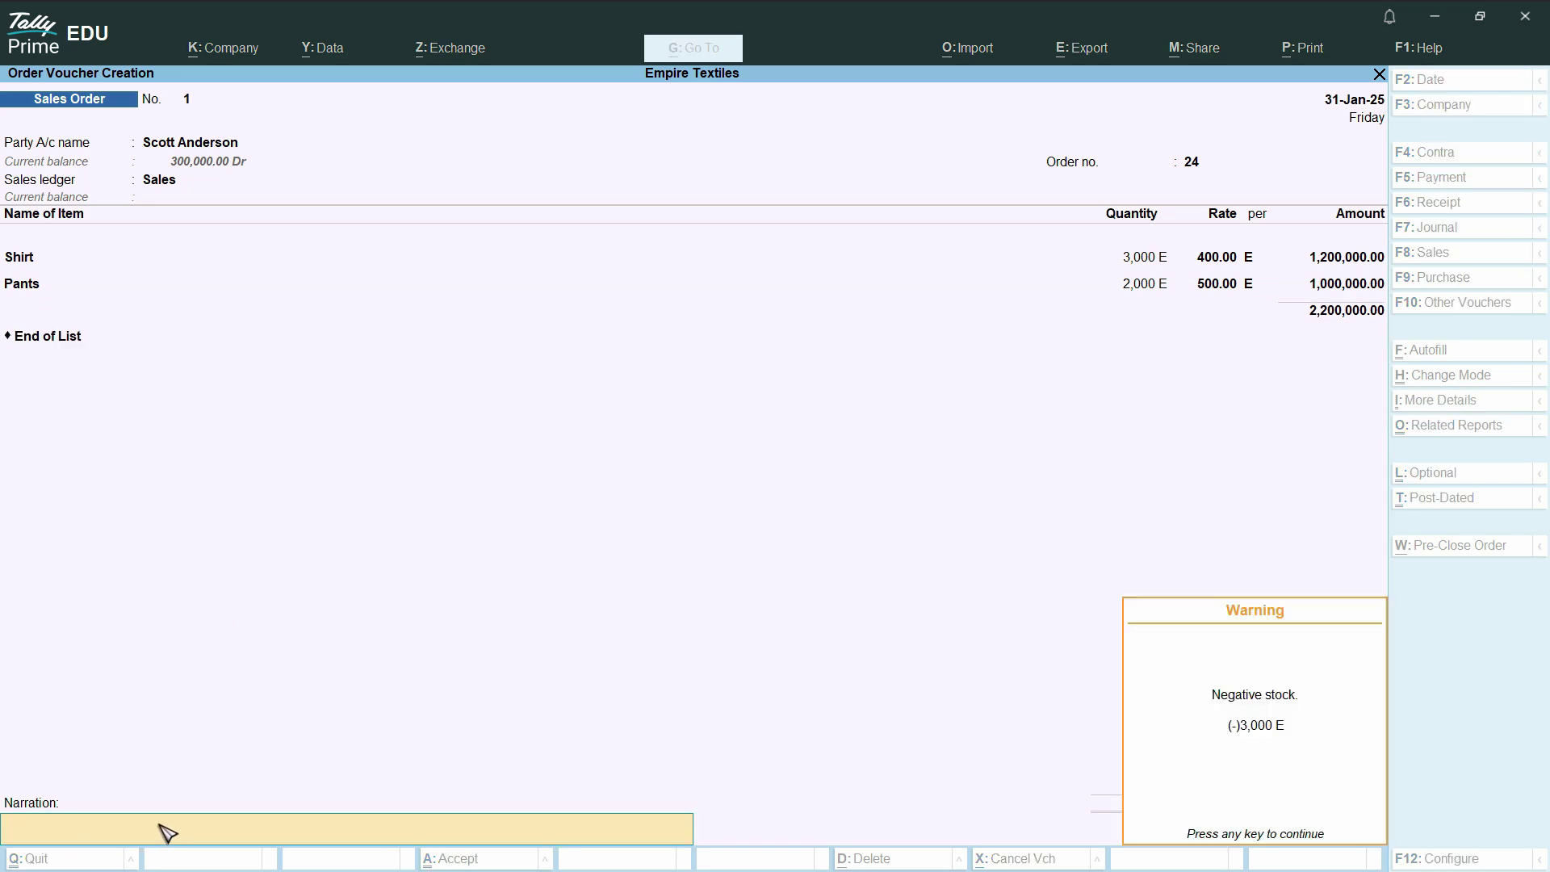
key("alt+Tab")
left_click(467, 526)
key("alt+Tab")
key("Return")
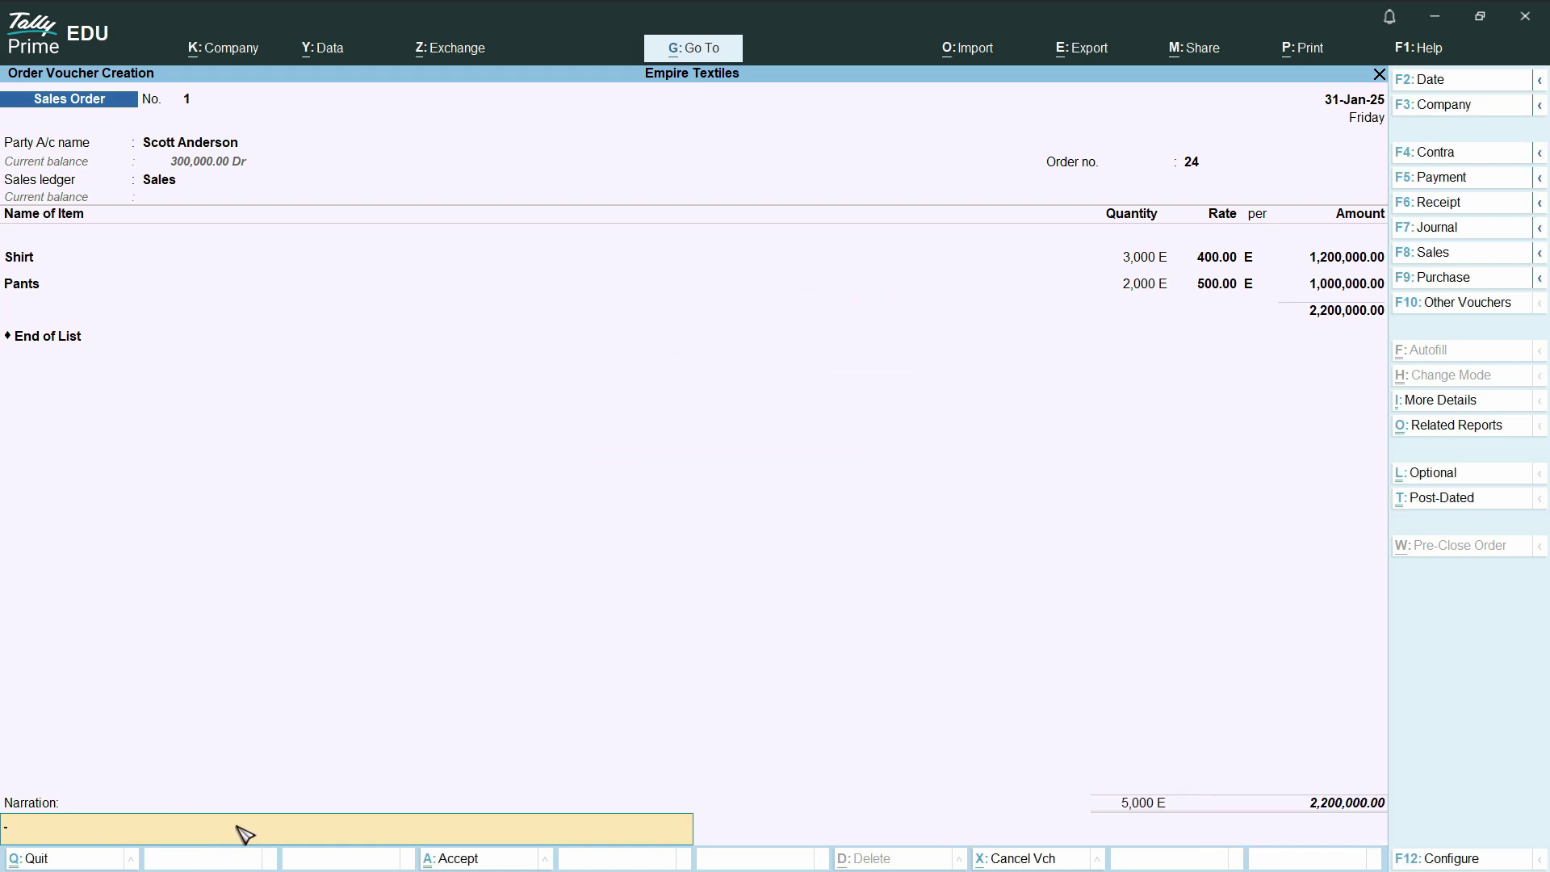
type("Sale Order Received from  Scott Anderson (S.O # 24)")
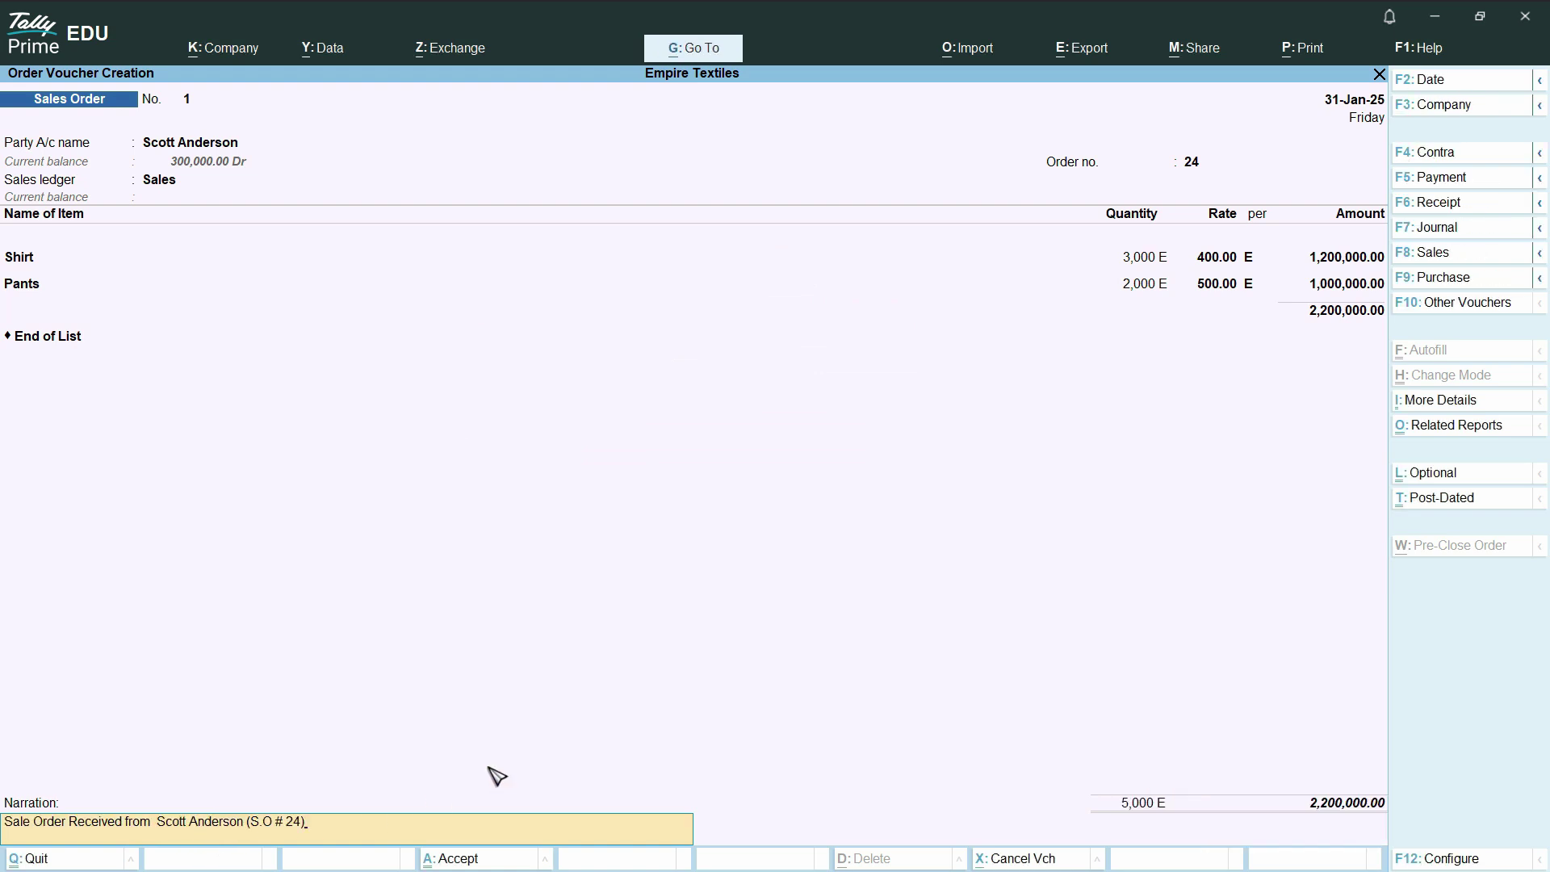
Compare the order total with the summed Shirts and Pants amounts in the Excel workbook and save the sales order voucher in TallyPrime
key("alt+Tab")
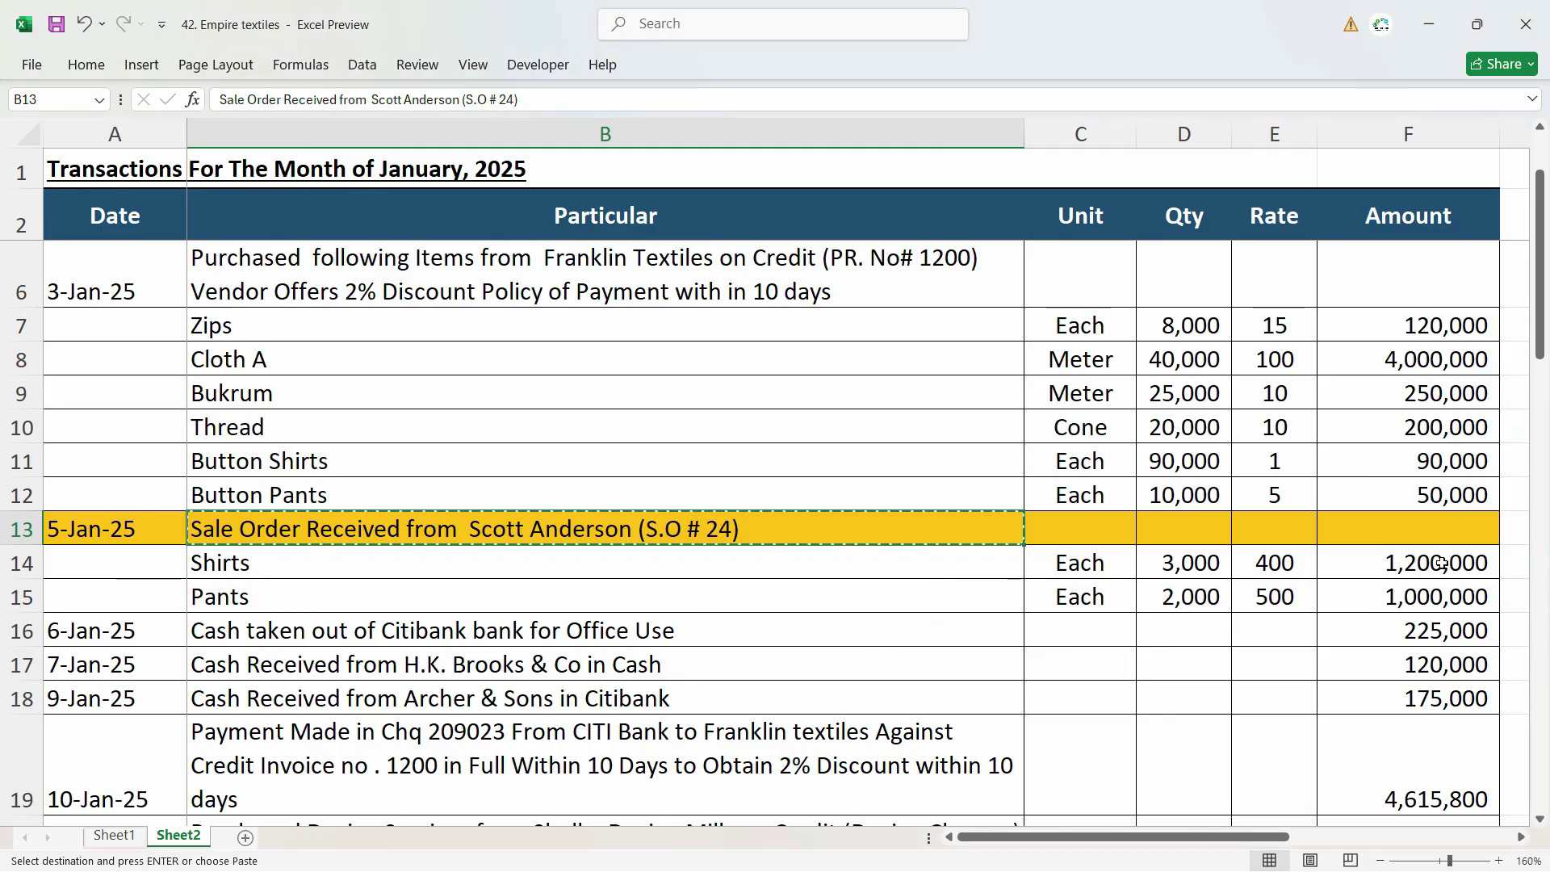
left_click_drag(1443, 562, 1445, 597)
scroll(1429, 565, "down", 3)
scroll(1419, 537, "up", 3)
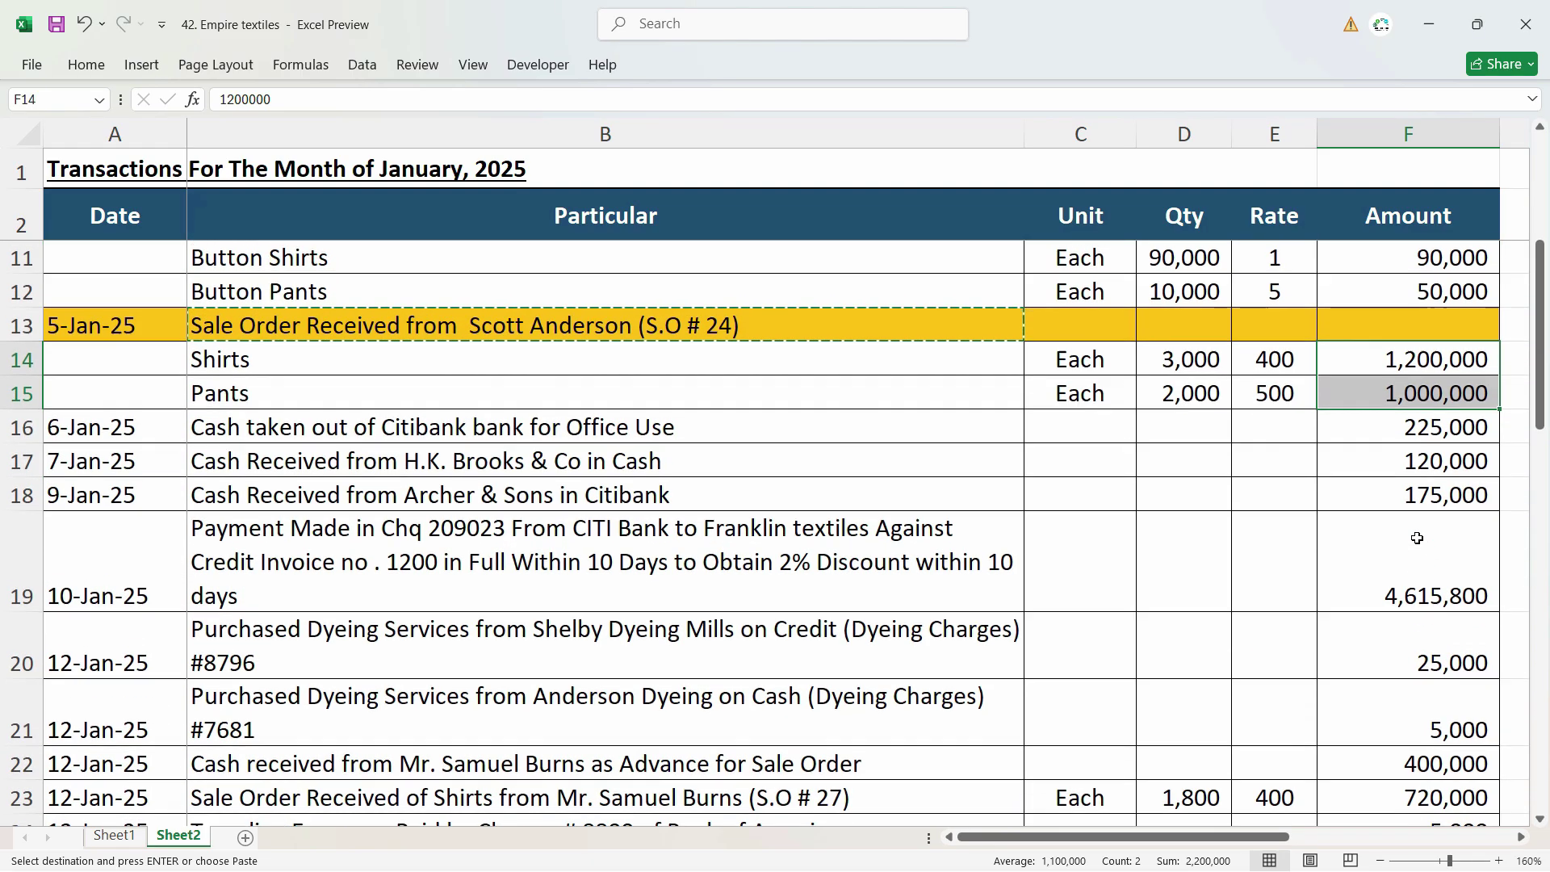
key("alt+Tab")
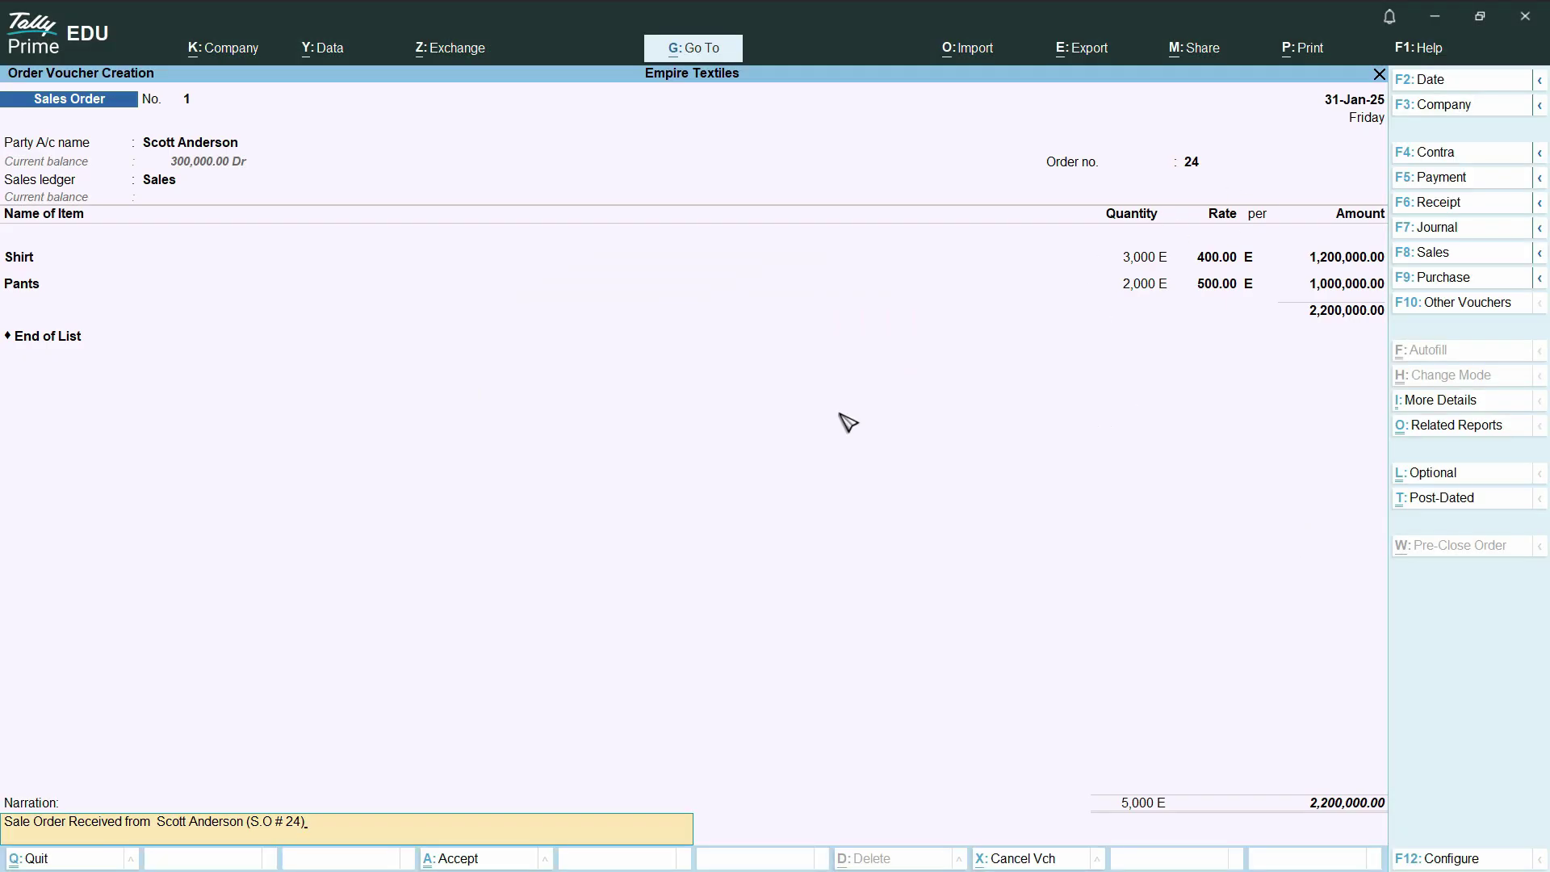
key("ctrl")
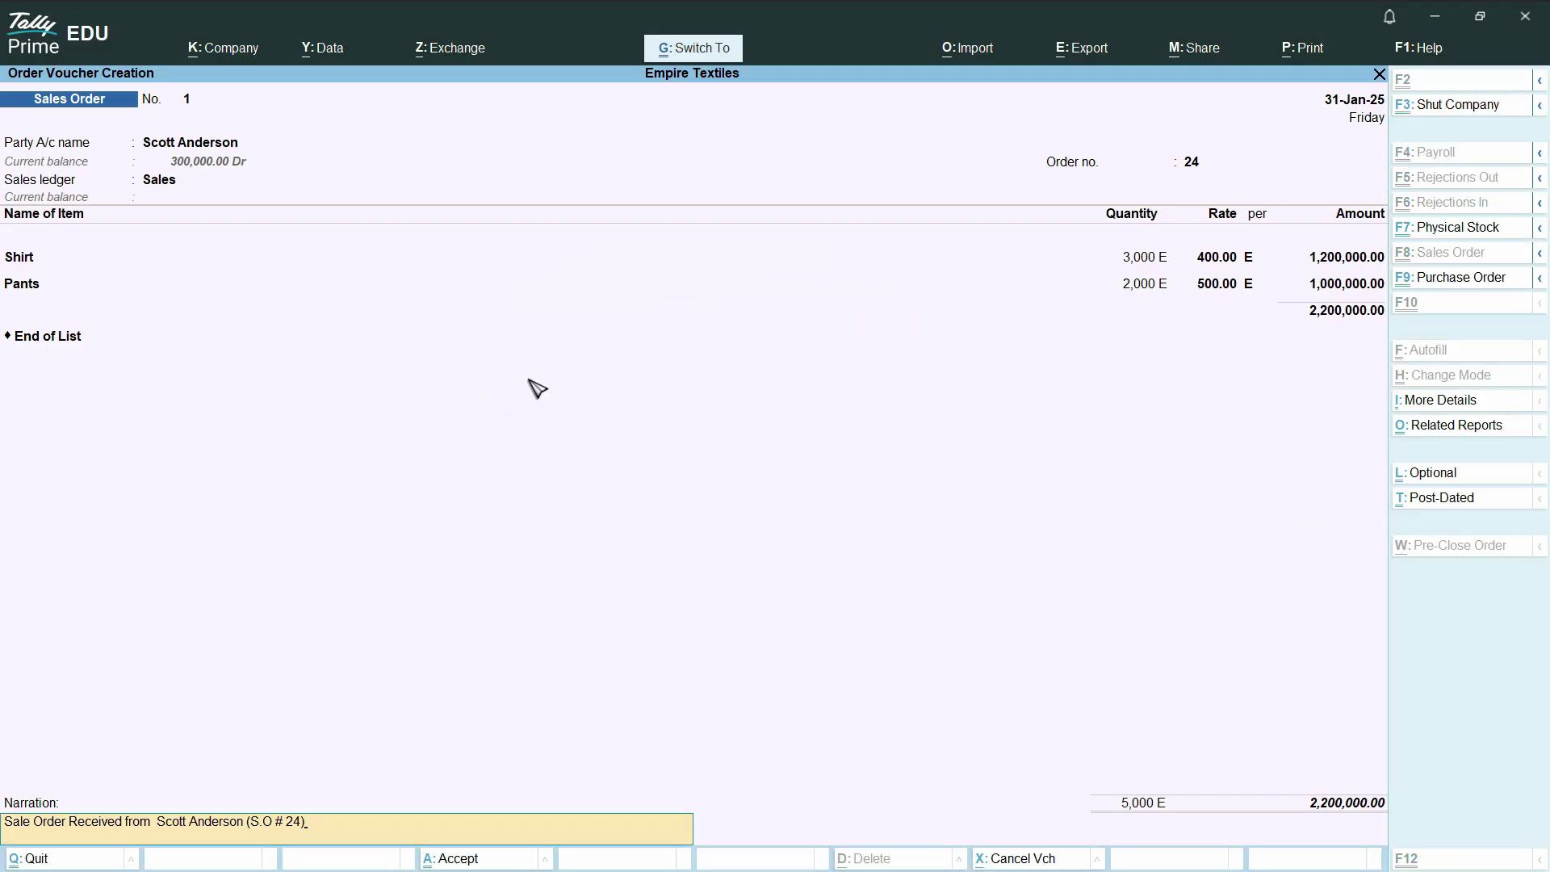
key("ctrl+a")
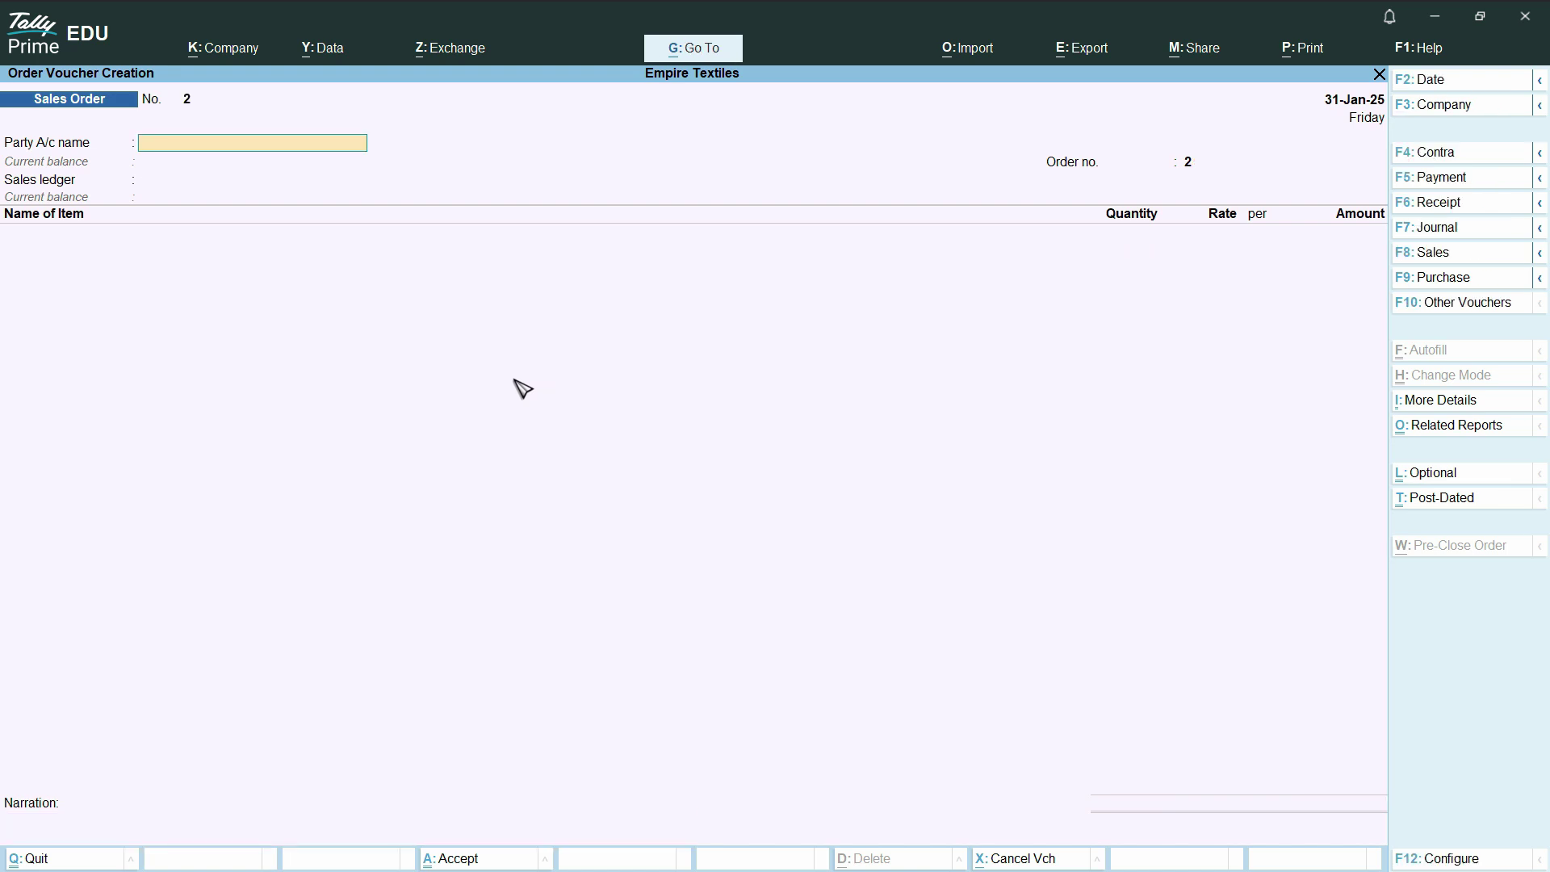